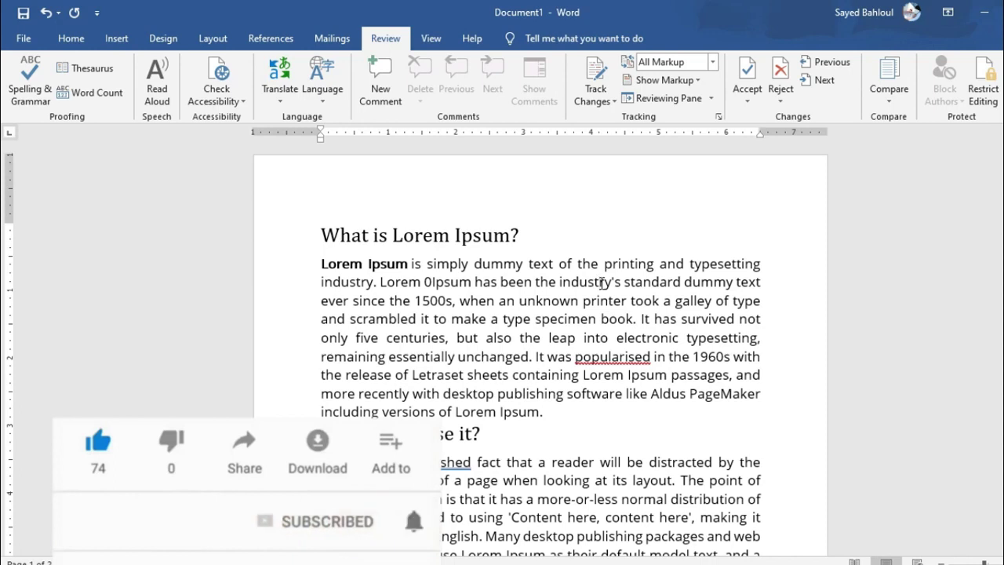
Step: View the spelling suggestions for 'popularised' and leave the word unchanged
left_click(583, 416)
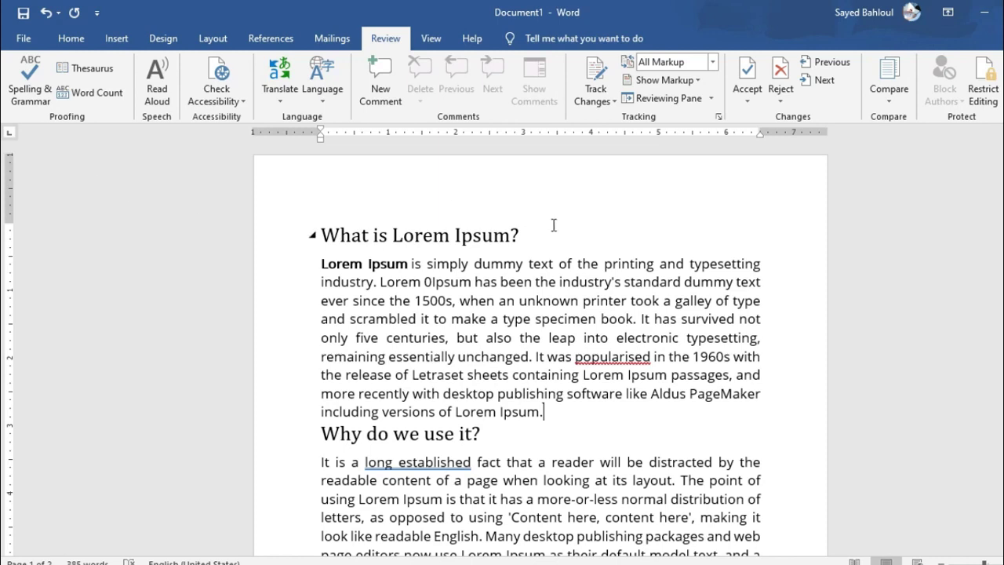
left_click(571, 412)
double_click(611, 356)
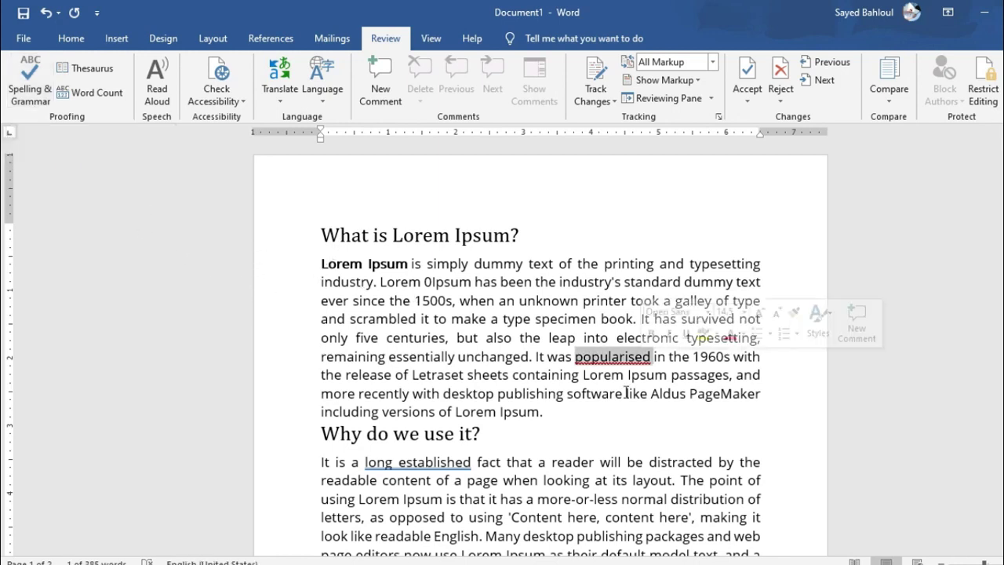
left_click(651, 392)
double_click(626, 355)
left_click(602, 370)
left_click(616, 356)
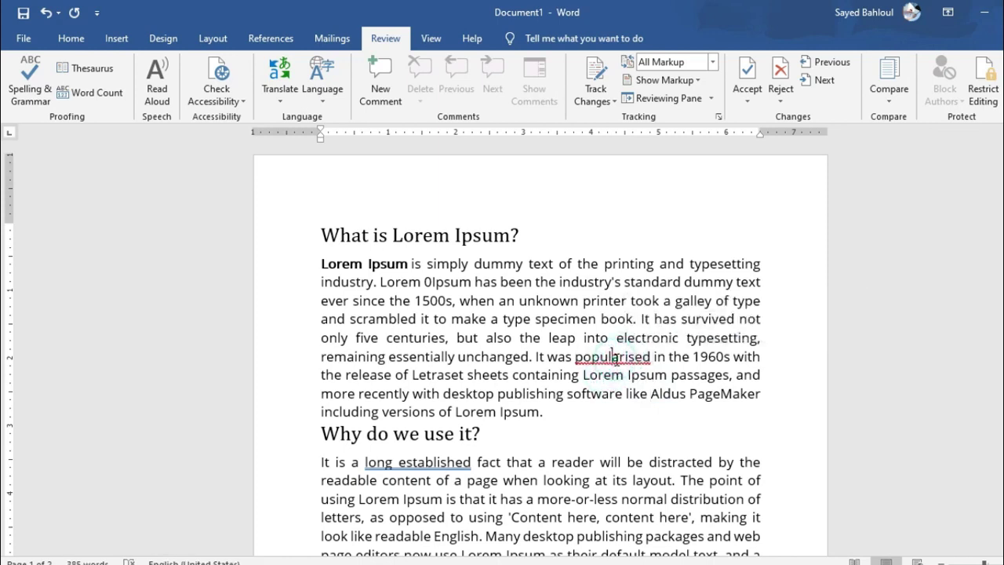
right_click(616, 359)
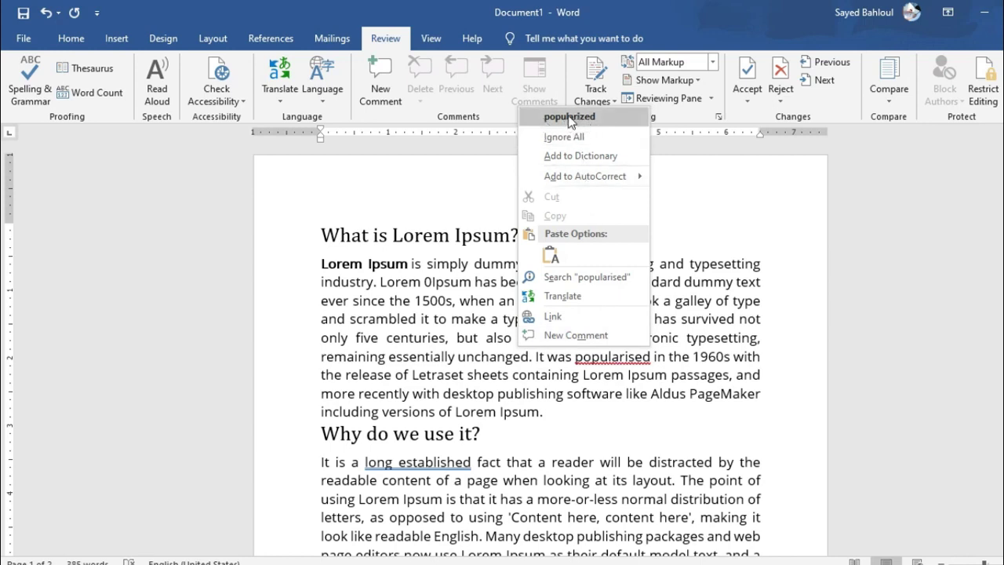
key("Escape")
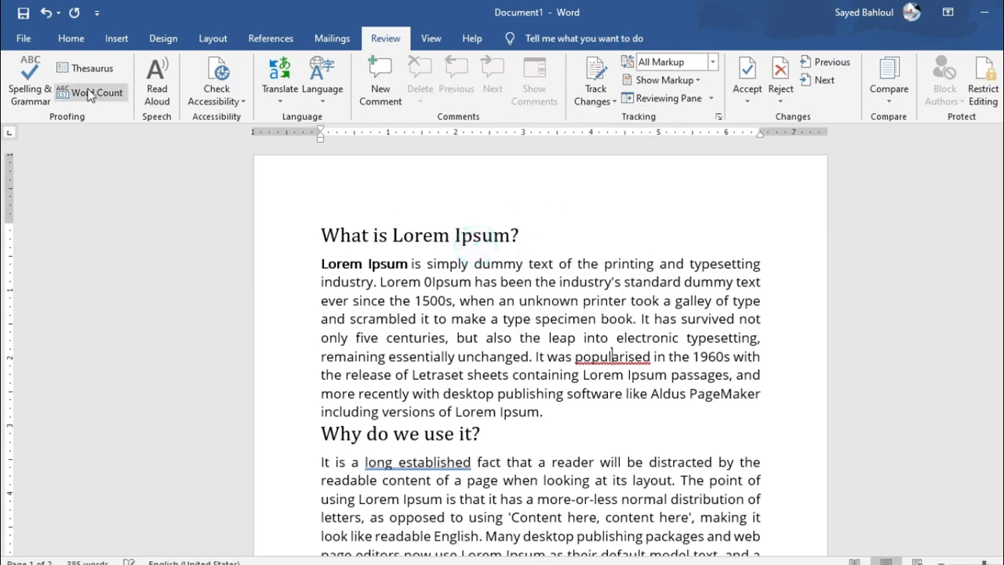
Step: Run Spelling & Grammar and add 'popularised' to the dictionary
left_click(30, 84)
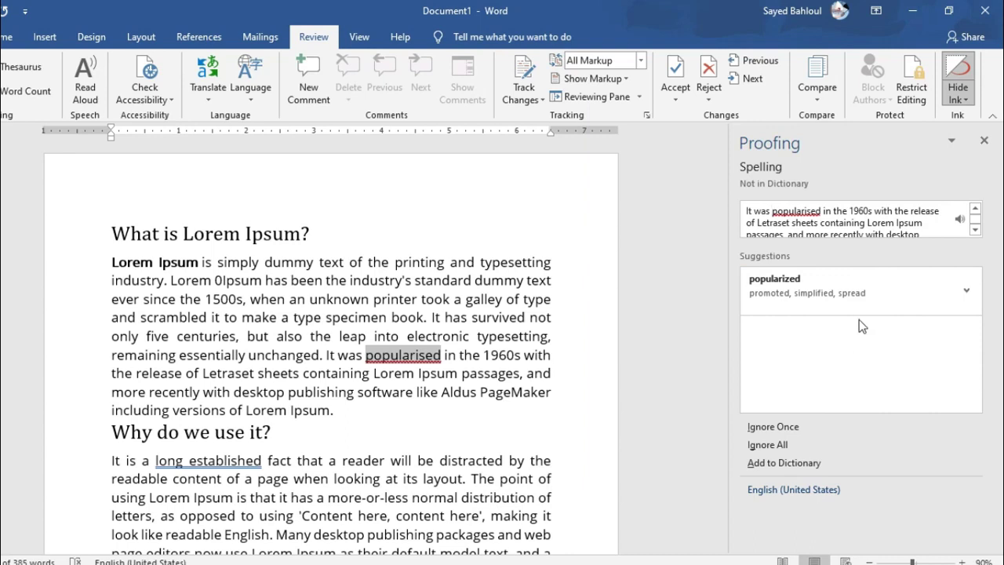
double_click(805, 216)
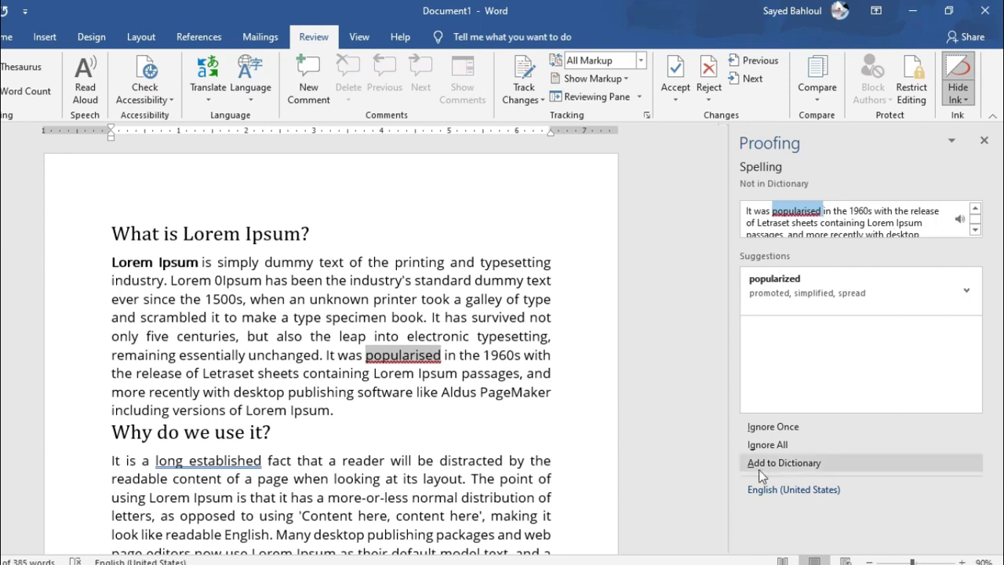
left_click(776, 465)
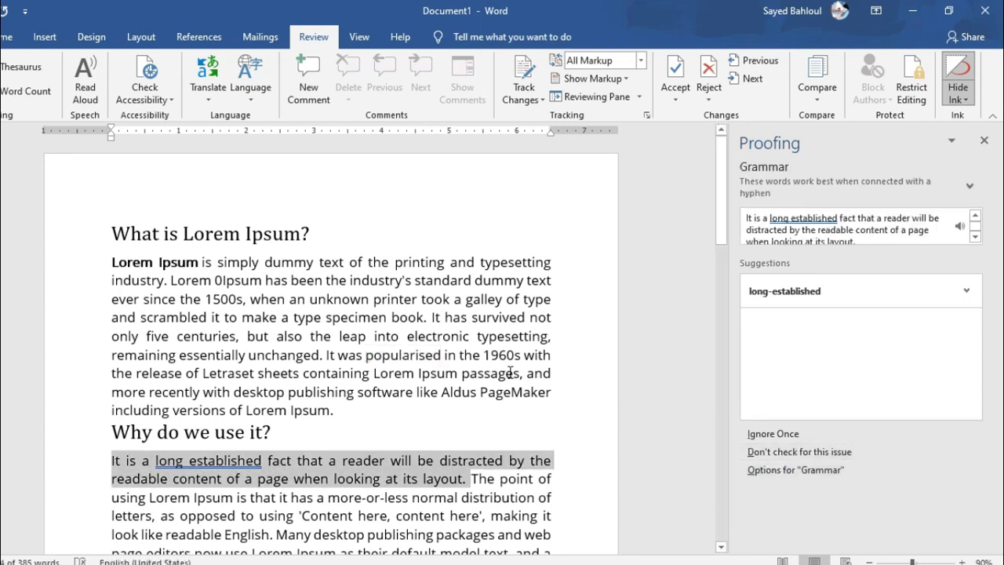
Step: Select 'popularised' in the document, then scroll down to the second paragraph
double_click(390, 352)
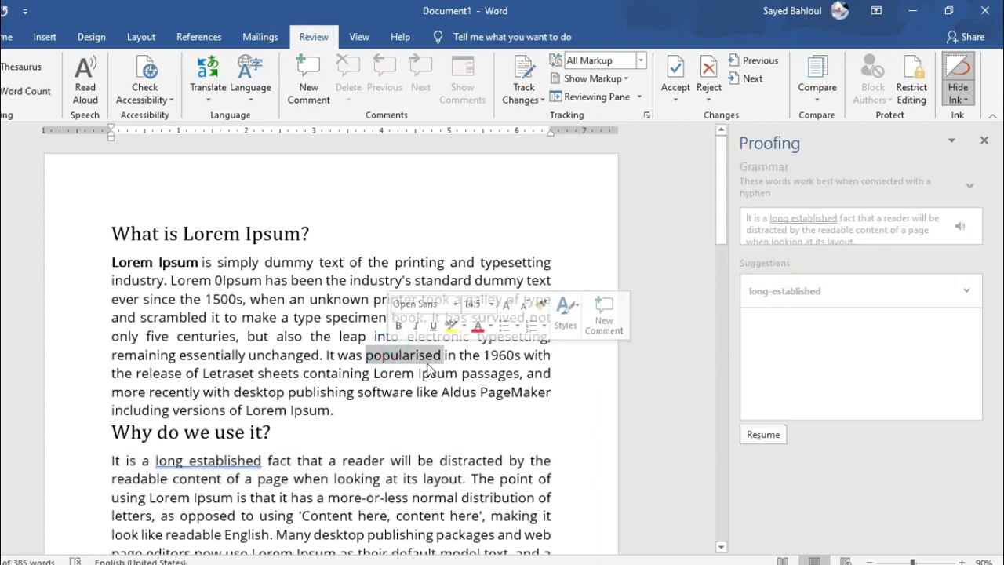
double_click(414, 354)
double_click(415, 357)
left_click(419, 358)
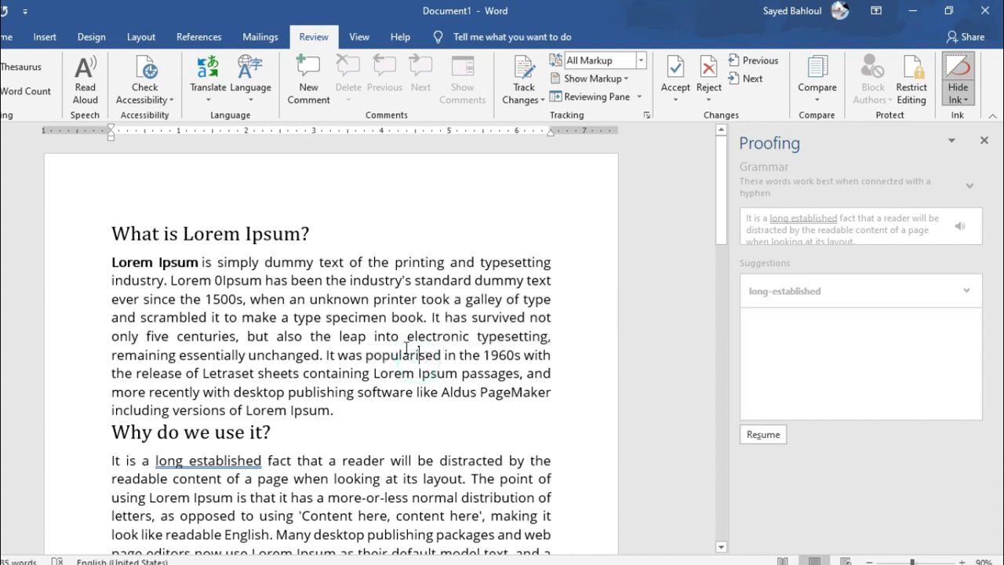
left_click(409, 359)
scroll(418, 355, "down", 1)
Step: Apply the grammar suggestion to change 'long established' to 'long-established'
left_click(188, 428)
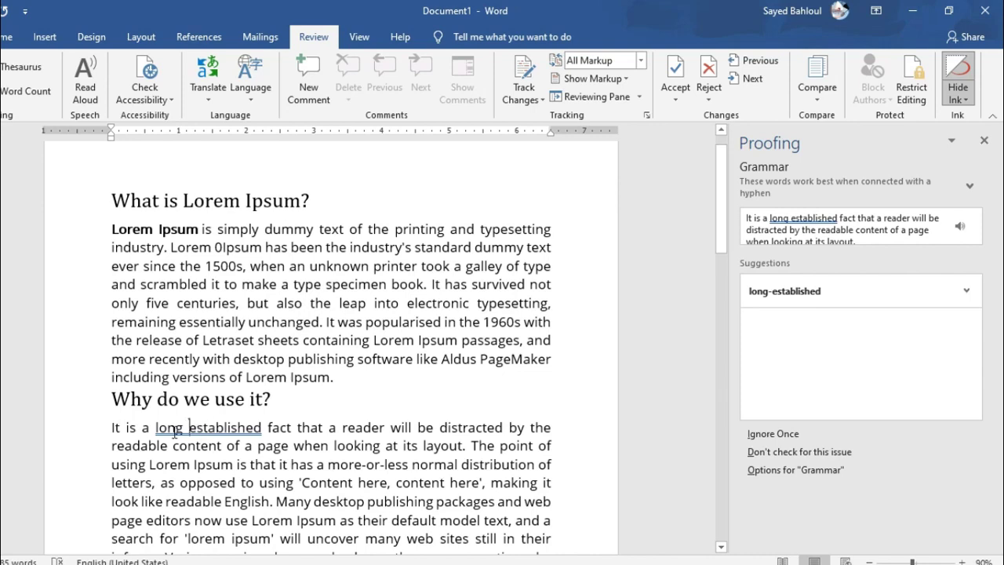
left_click(165, 430)
left_click(196, 428)
left_click(190, 427)
left_click_drag(190, 427, 184, 429)
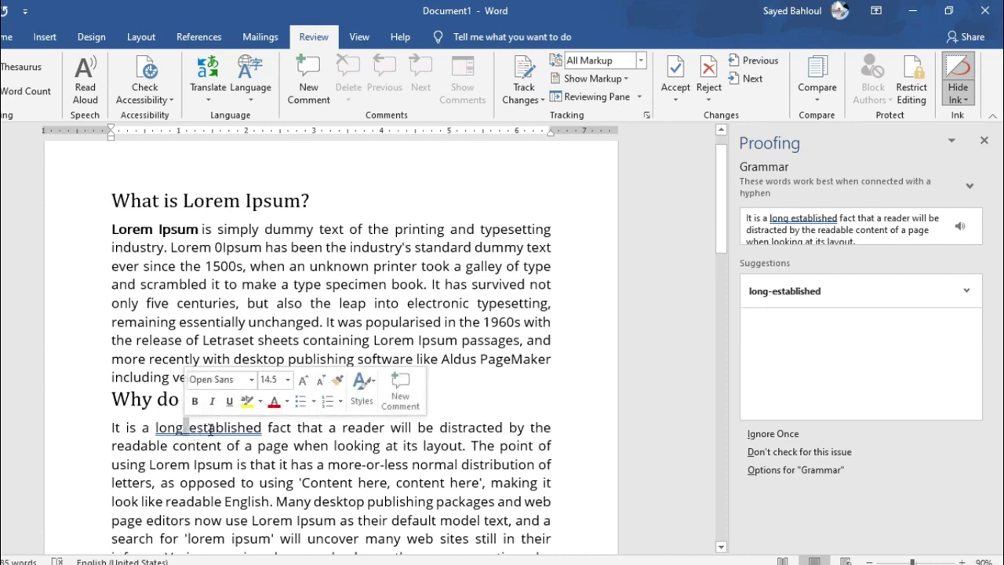
double_click(279, 428)
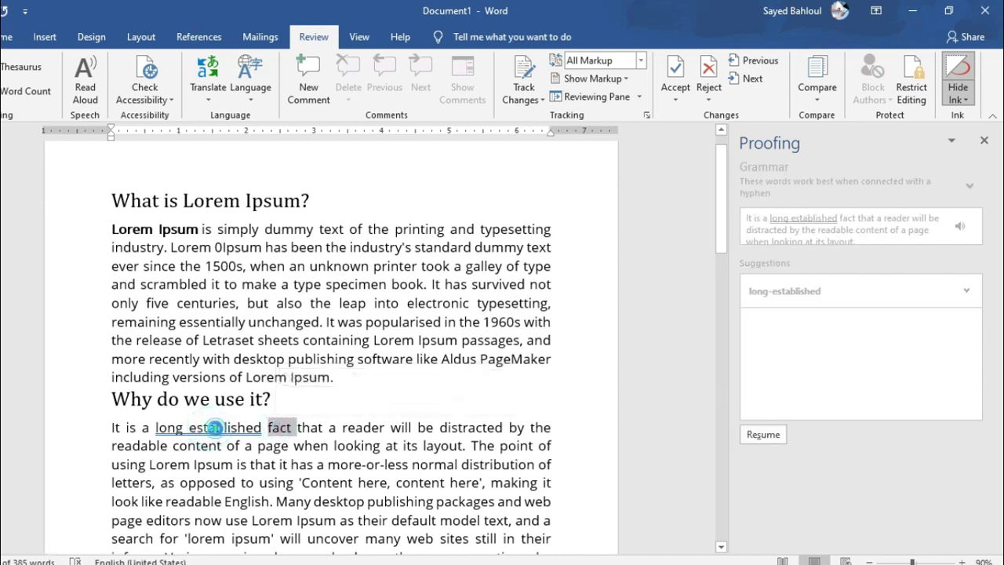
left_click(213, 428)
double_click(187, 428)
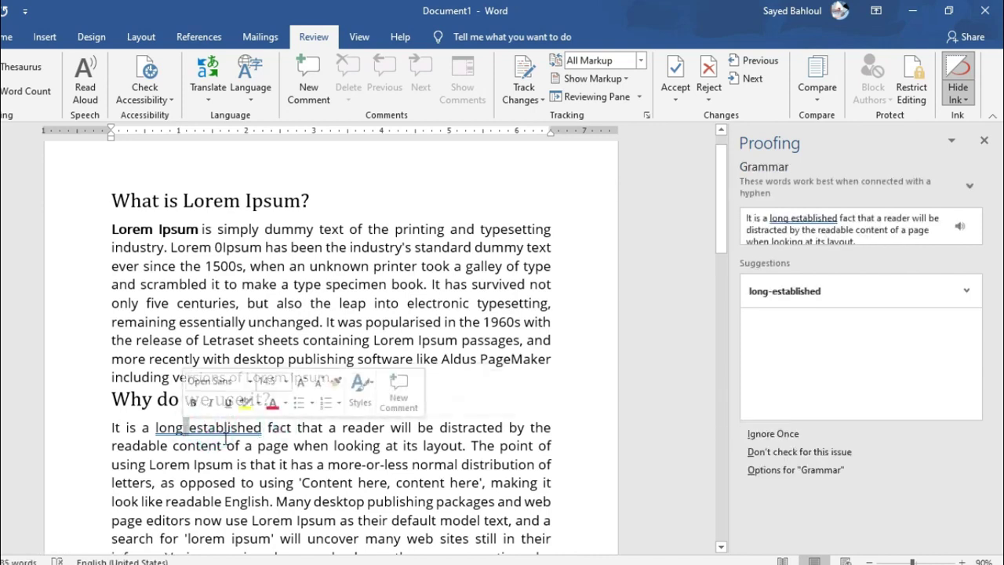
left_click(224, 432)
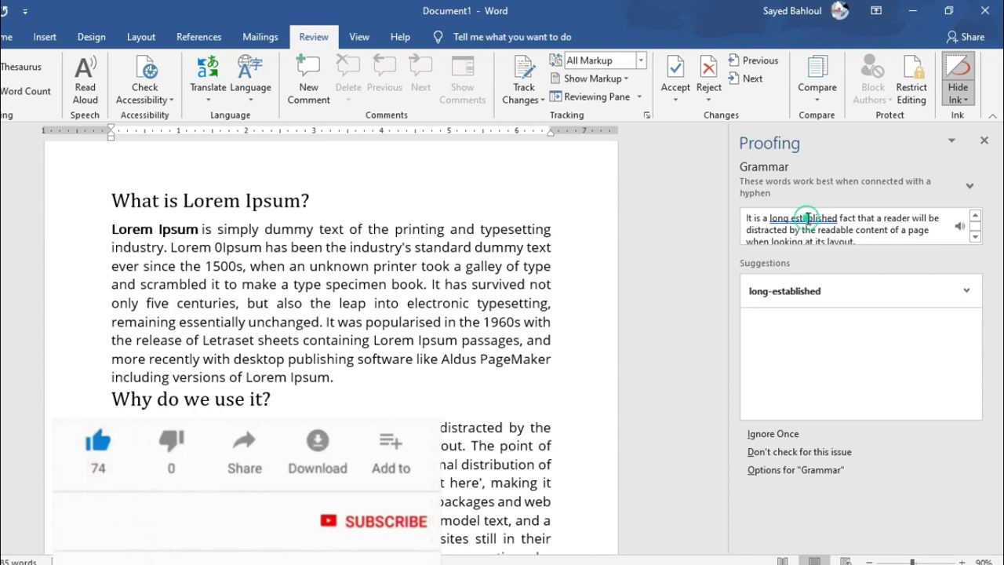
double_click(808, 220)
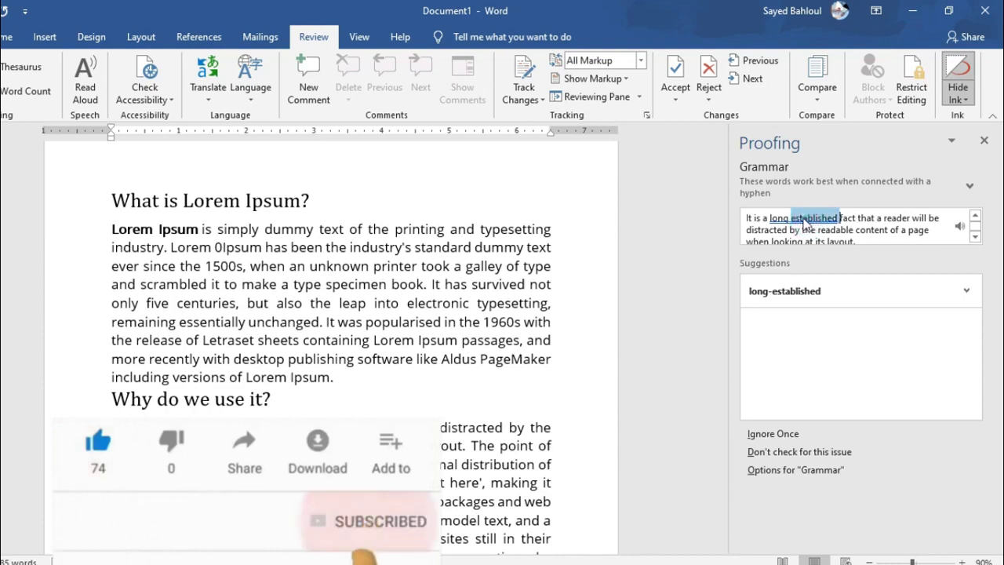
left_click(794, 298)
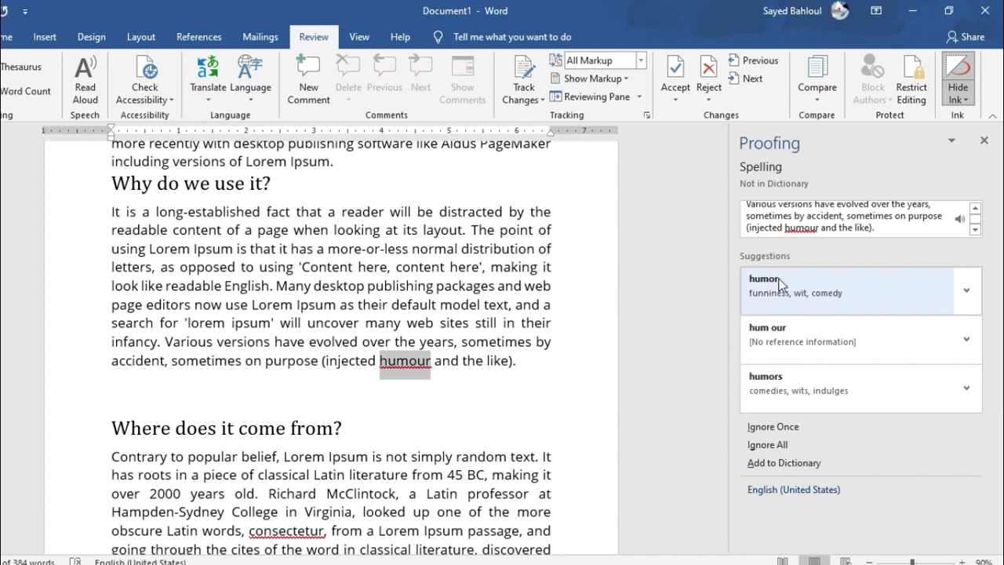
Step: Add 'humour' to the dictionary and scroll back toward the top of the document
left_click(785, 232)
left_click(796, 466)
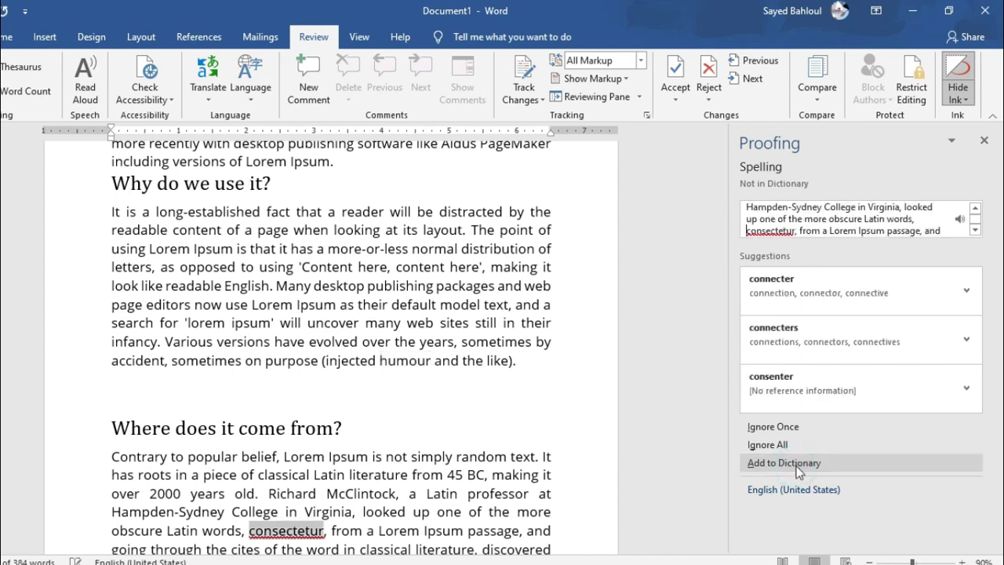
scroll(417, 261, "up", 1)
scroll(418, 264, "up", 2)
scroll(418, 262, "up", 2)
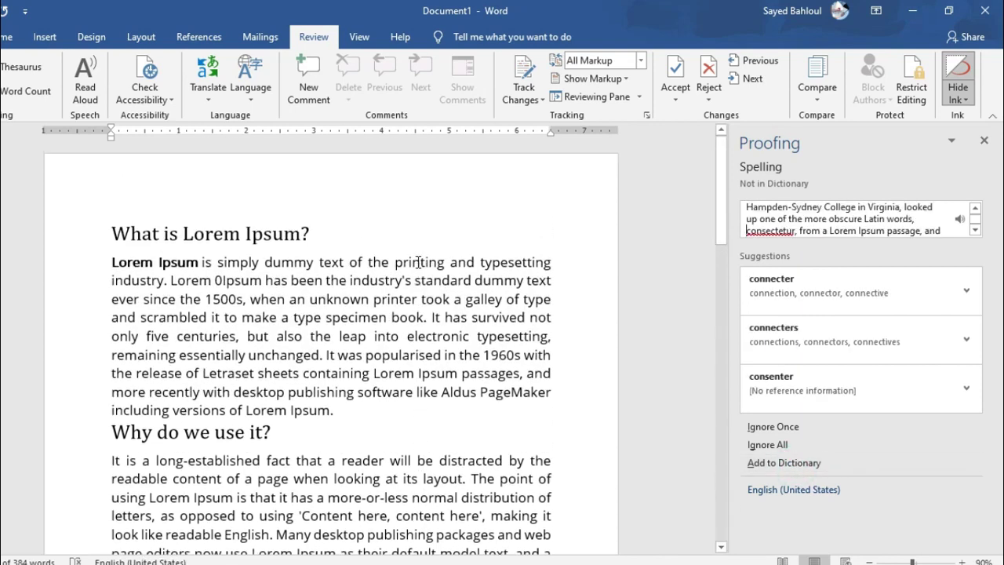
scroll(418, 262, "down", 1)
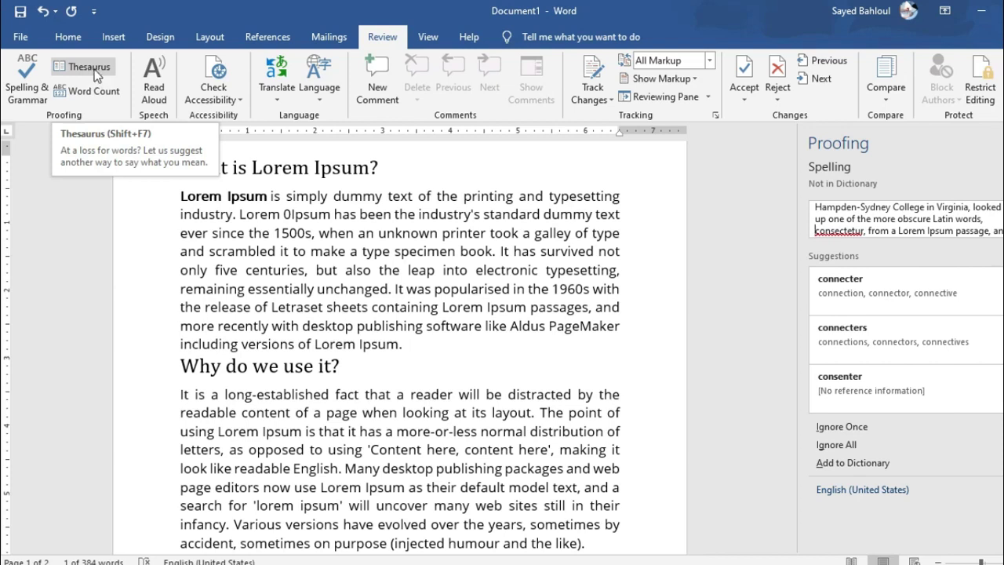
Step: Select 'simply' in the first paragraph and show its synonyms in the Thesaurus
double_click(301, 195)
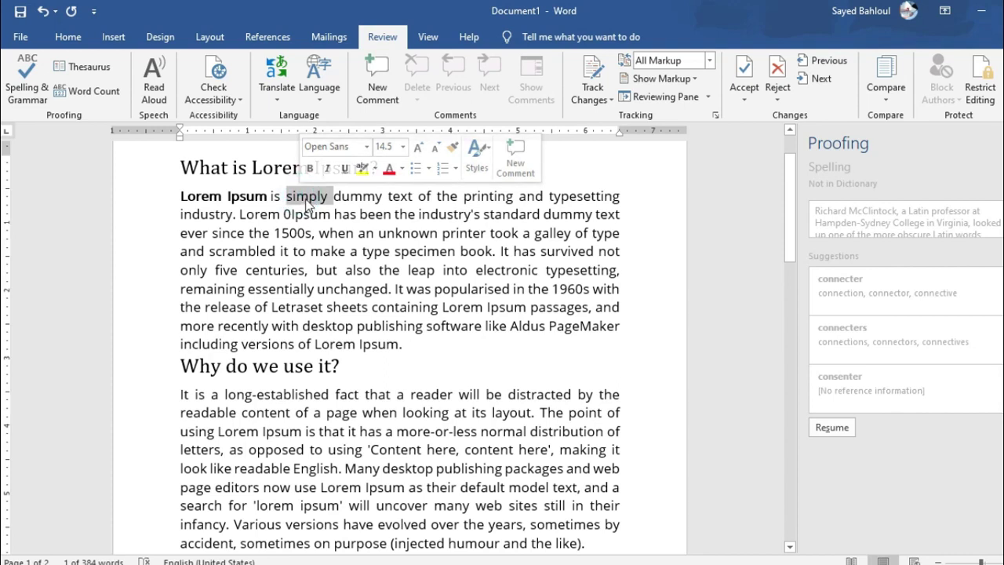
left_click(86, 68)
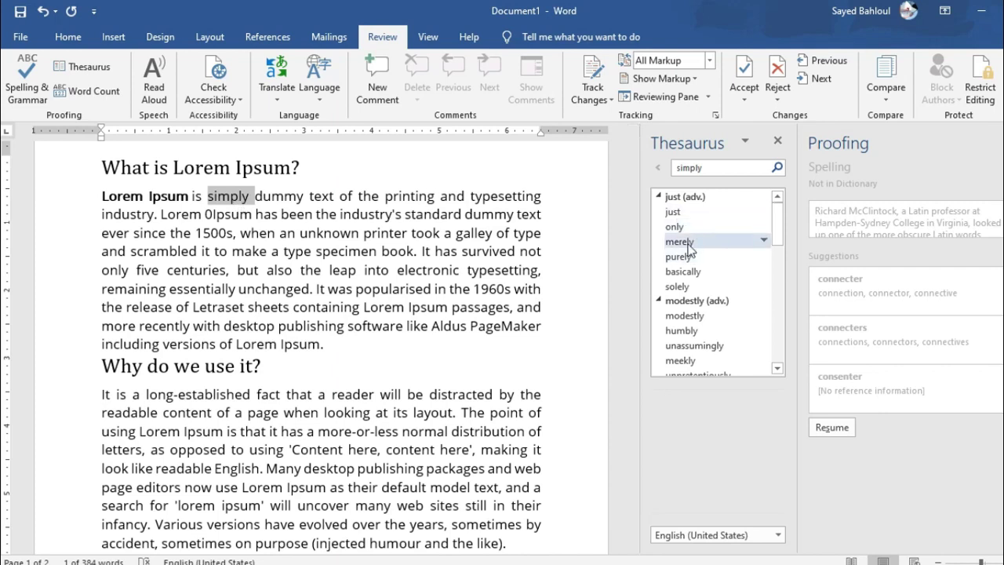
triple_click(226, 196)
double_click(225, 194)
left_click(275, 195)
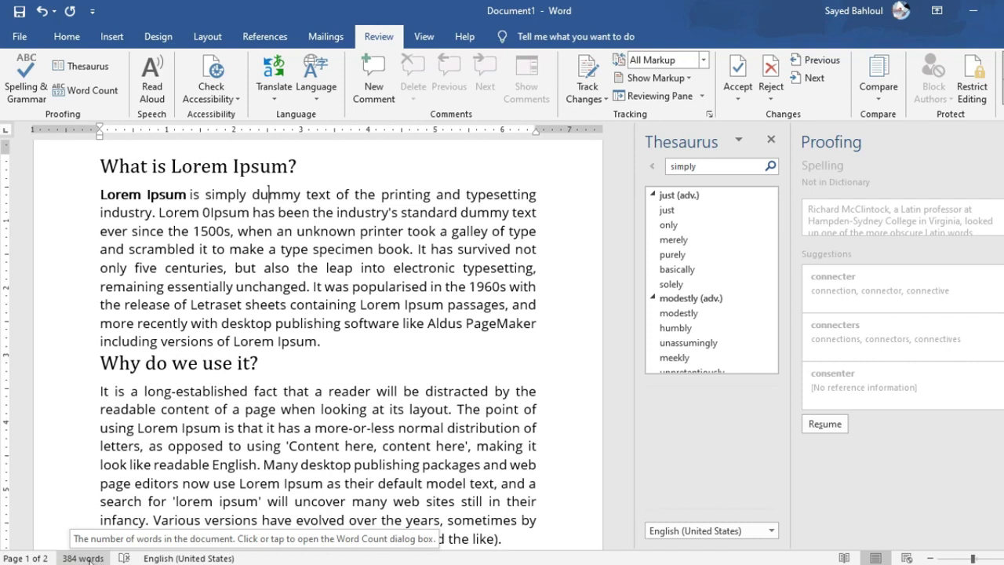
left_click(92, 91)
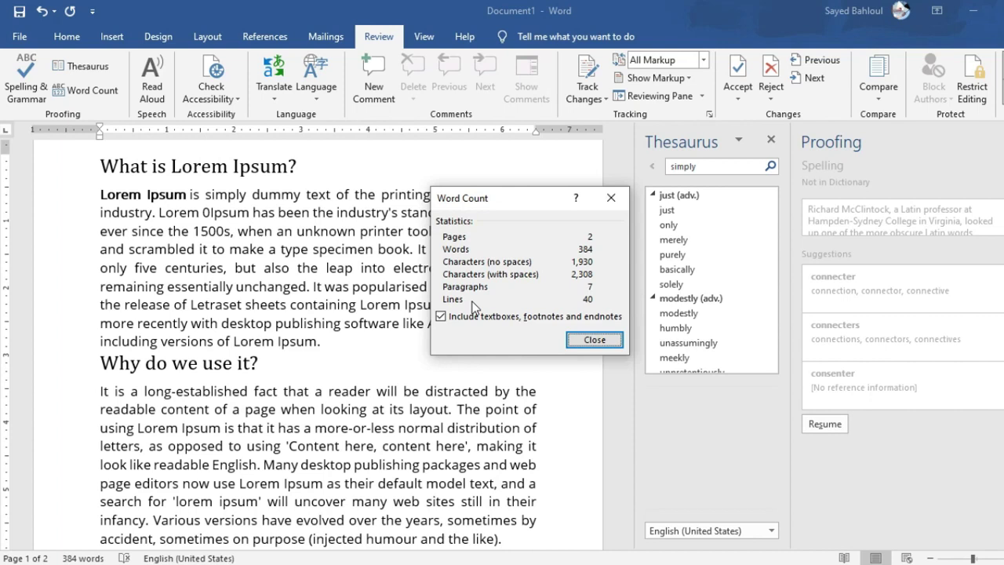
left_click(587, 340)
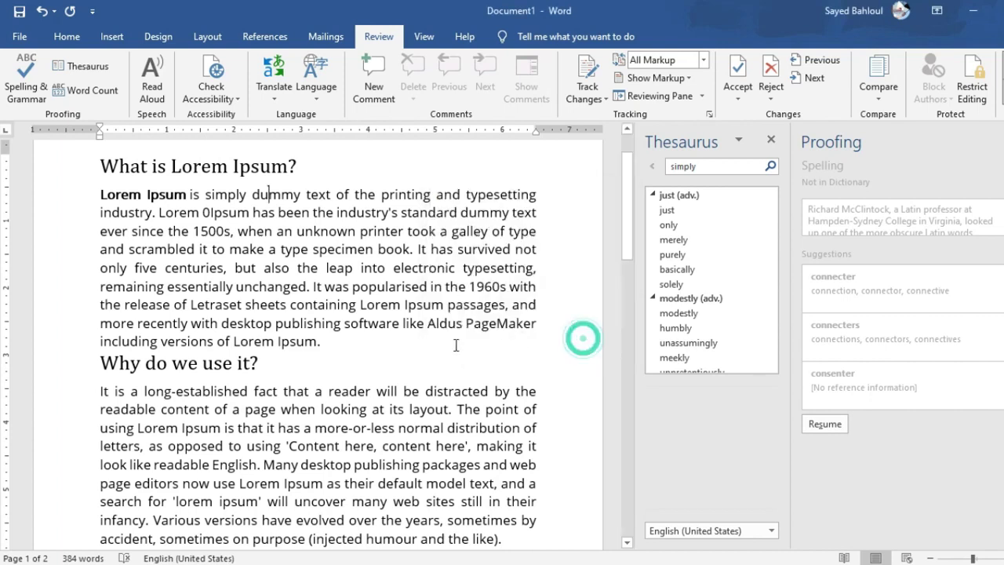
left_click_drag(325, 342, 99, 196)
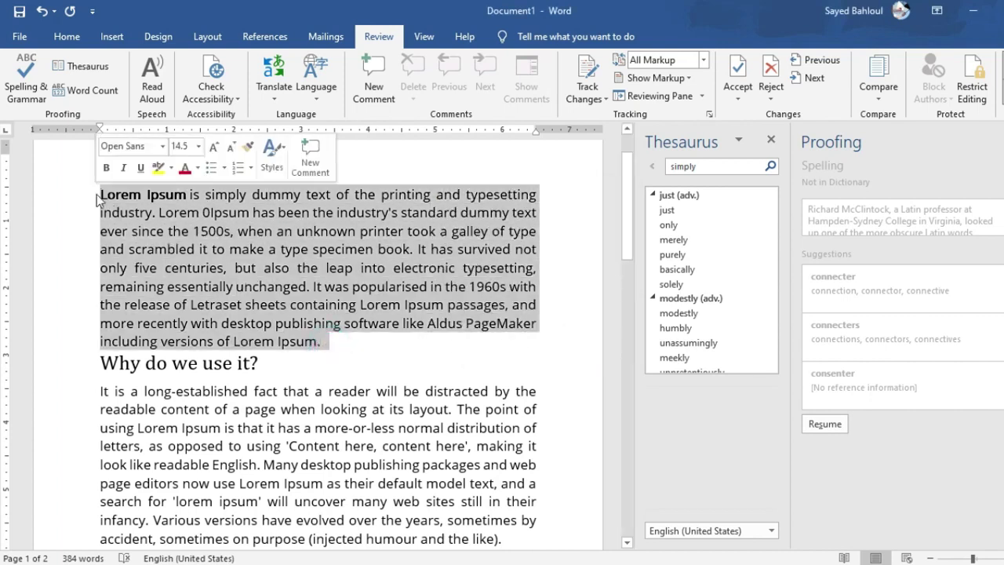
left_click(88, 94)
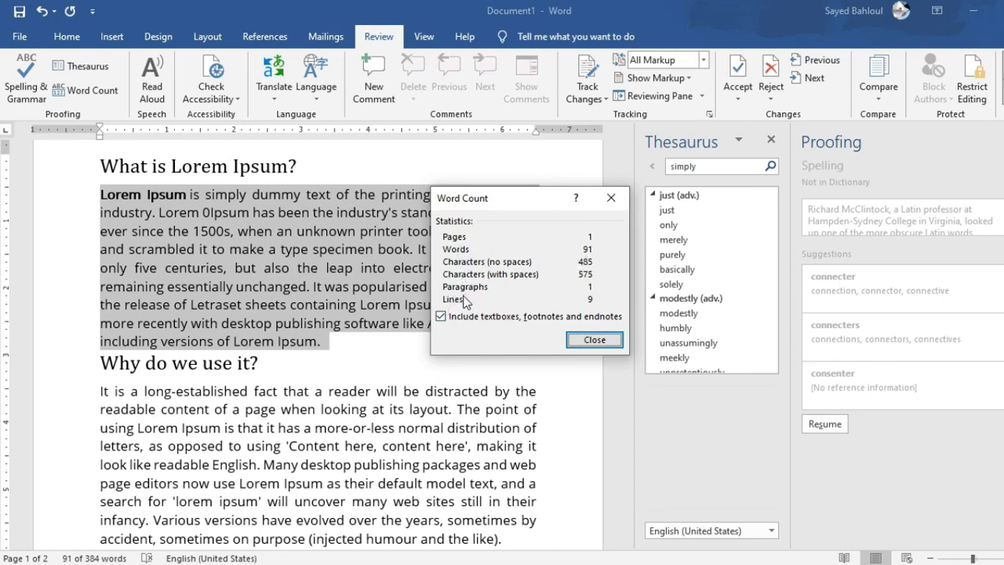
left_click(594, 342)
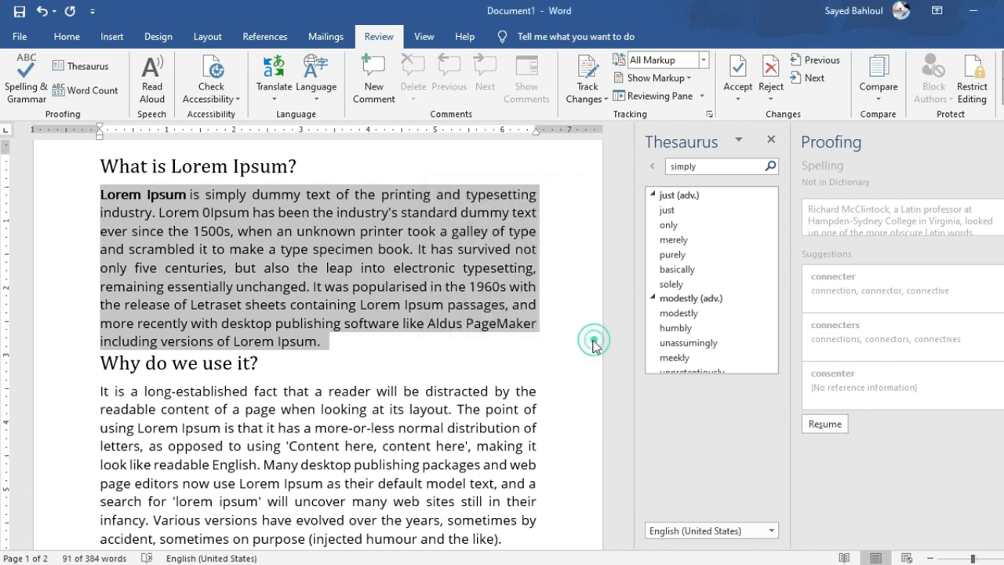
left_click(160, 219)
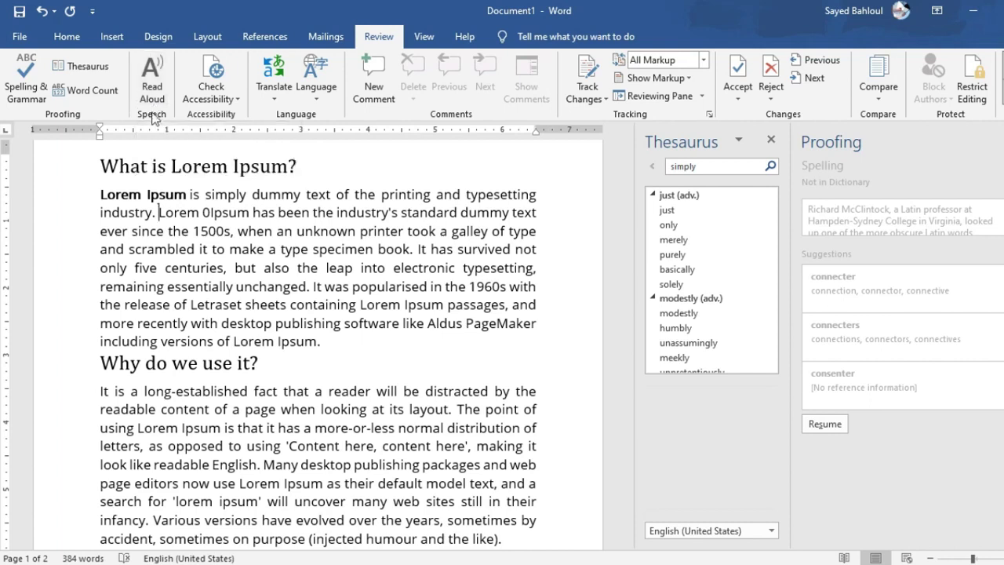
Step: Read the first paragraph aloud, pausing, skipping to the next paragraph and resuming
left_click_drag(329, 345, 98, 195)
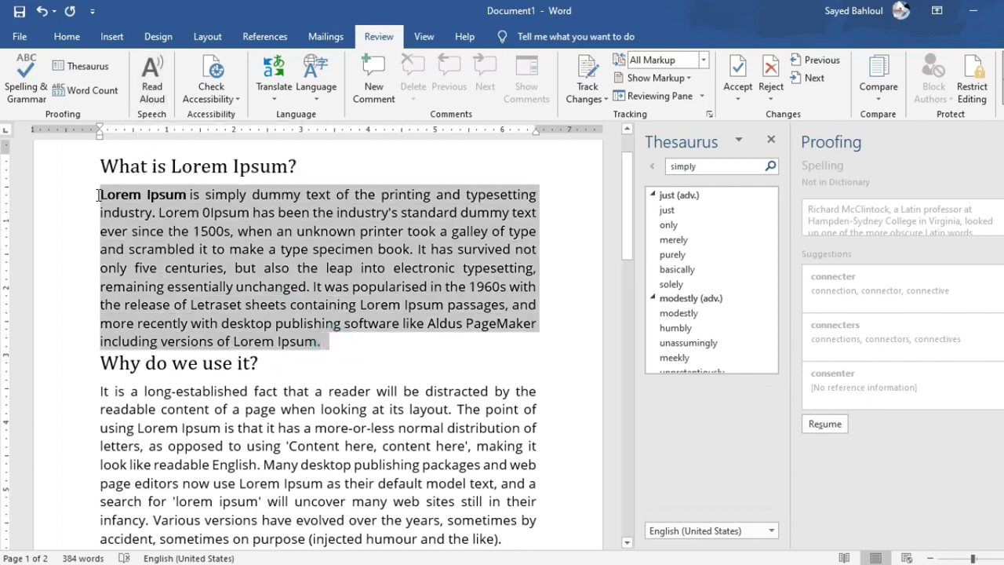
left_click(152, 99)
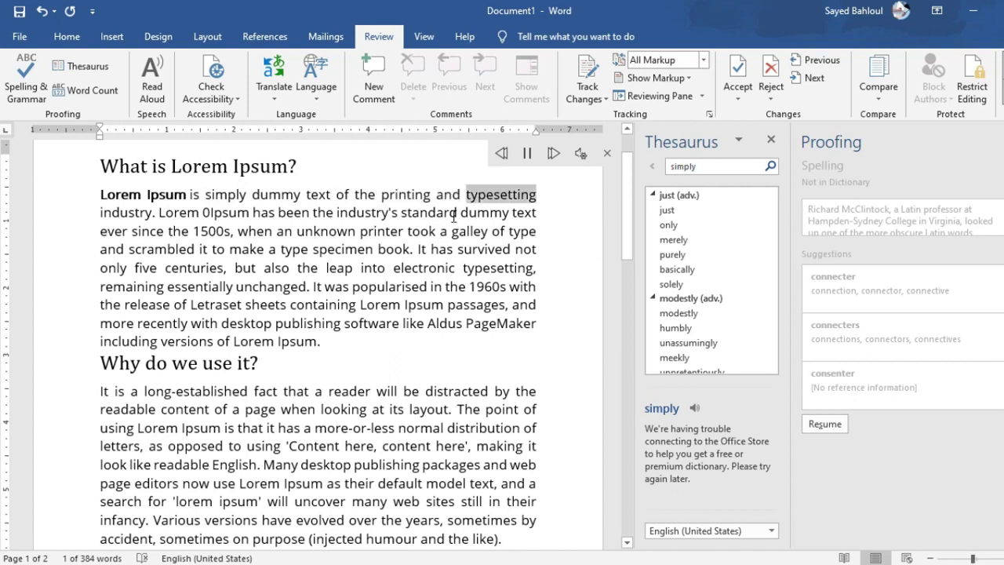
left_click(526, 155)
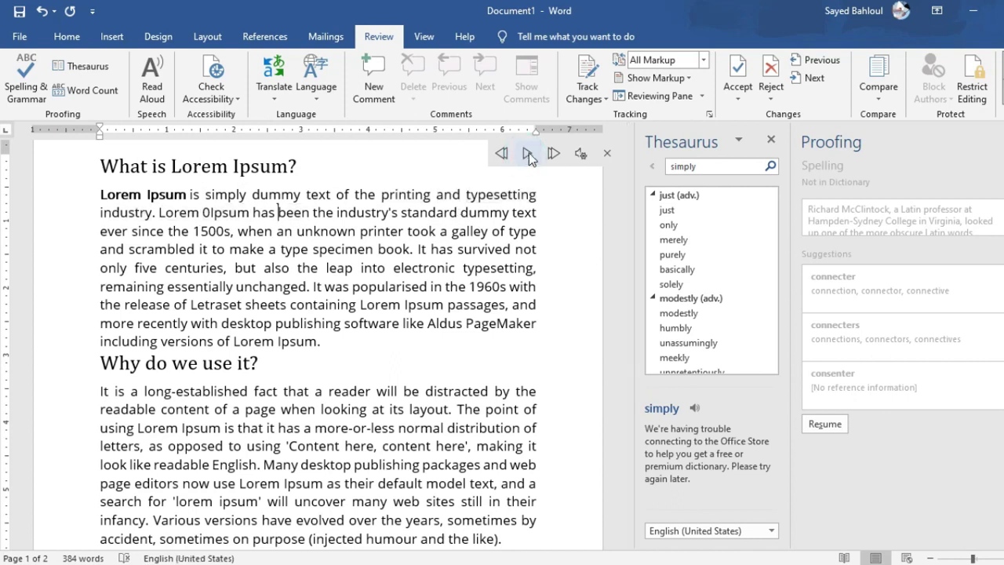
left_click(553, 155)
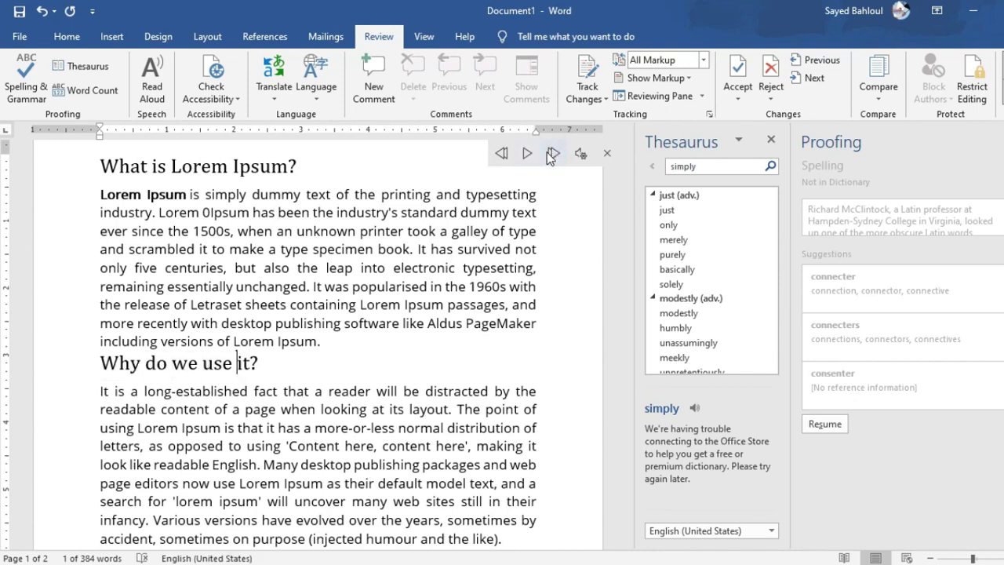
left_click(530, 155)
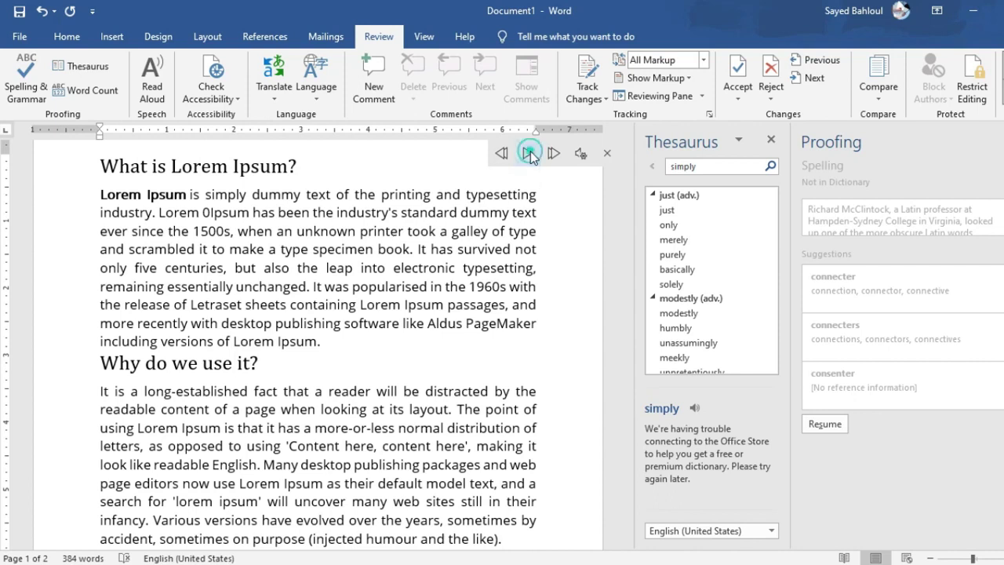
left_click(528, 154)
Step: Make the reading speed slightly faster and choose the Microsoft Zira voice
left_click(581, 155)
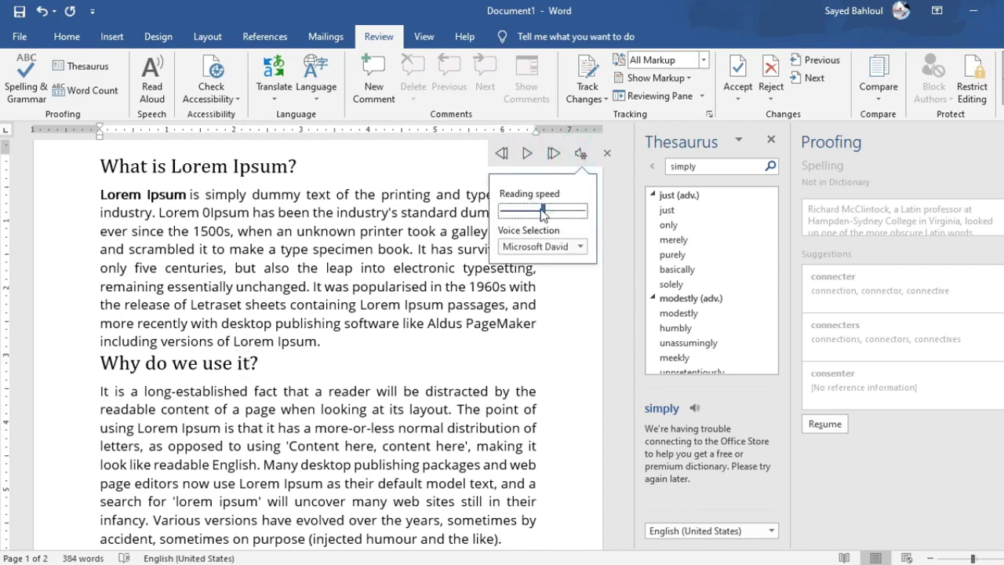
left_click_drag(544, 212, 548, 213)
left_click(576, 248)
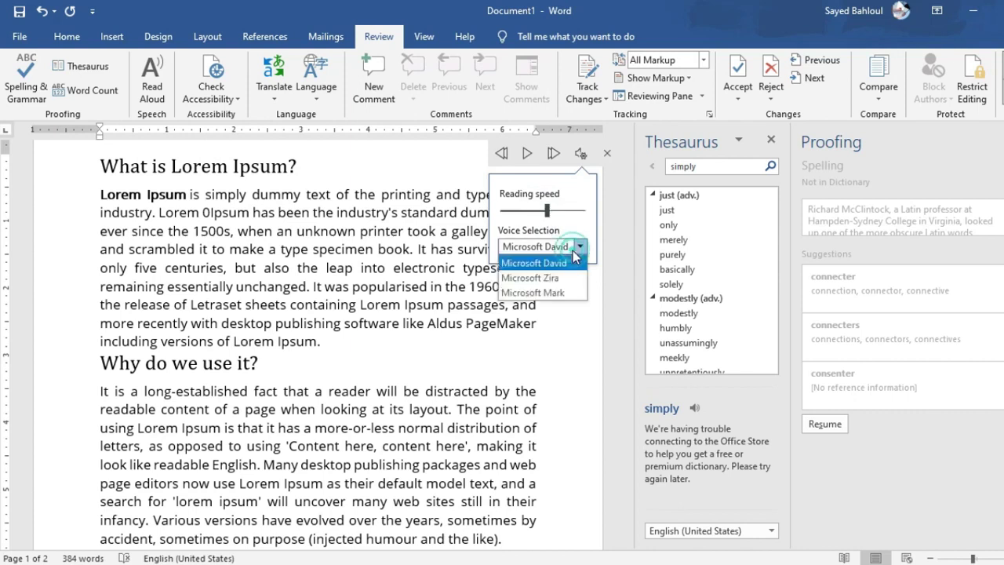
left_click(564, 278)
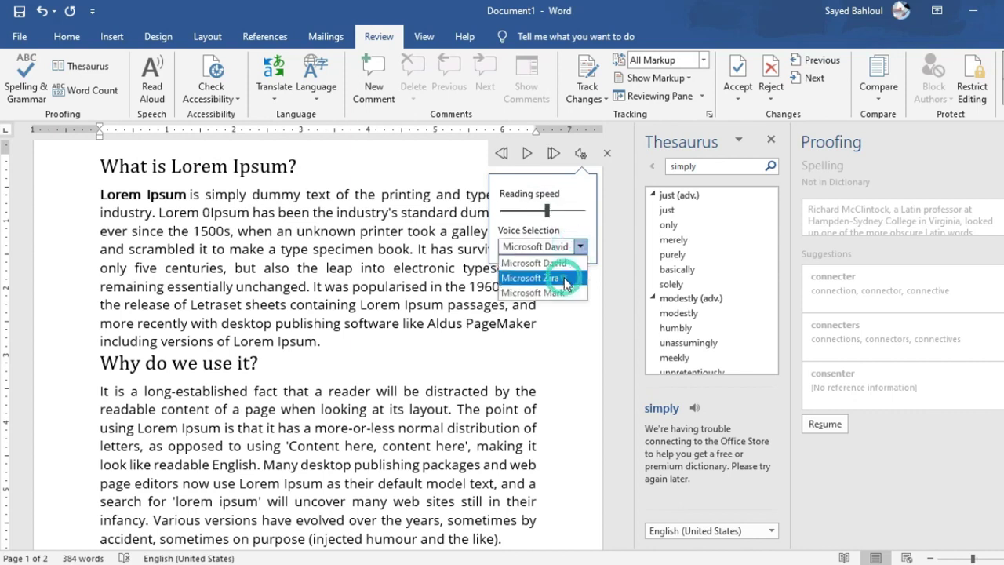
left_click(527, 155)
left_click(527, 155)
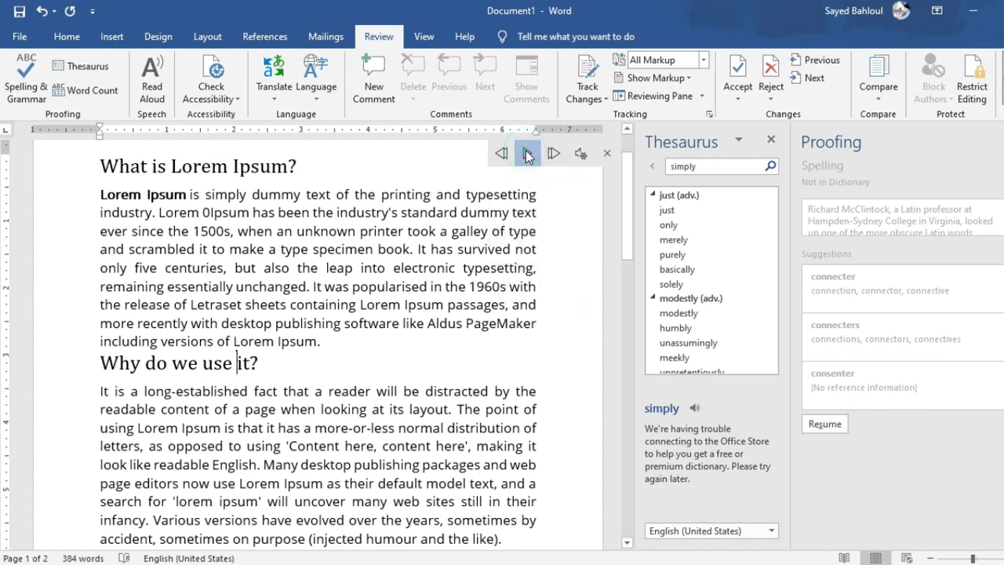
left_click(527, 155)
Step: Switch the Read Aloud voice to Microsoft Mark
left_click(580, 155)
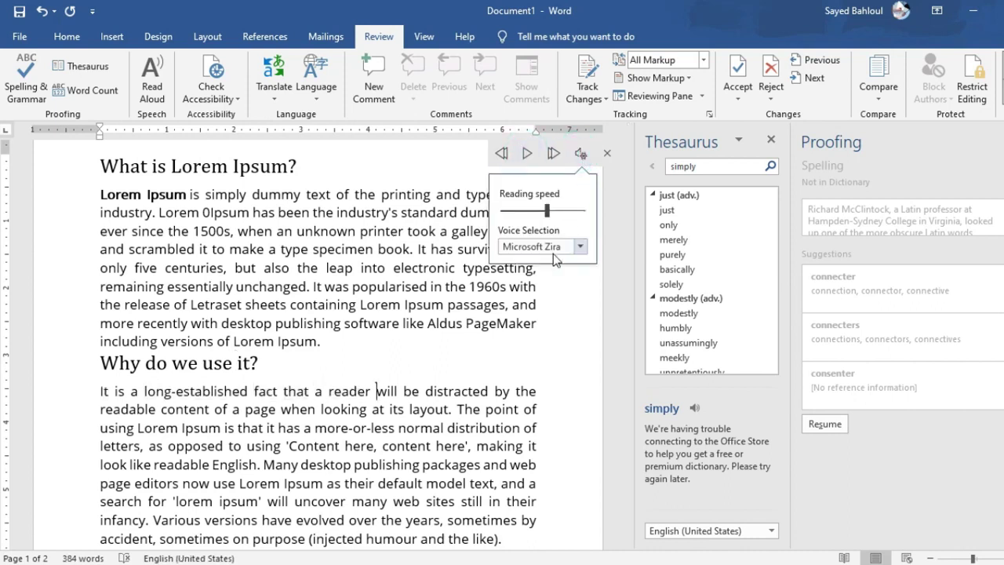
left_click(579, 246)
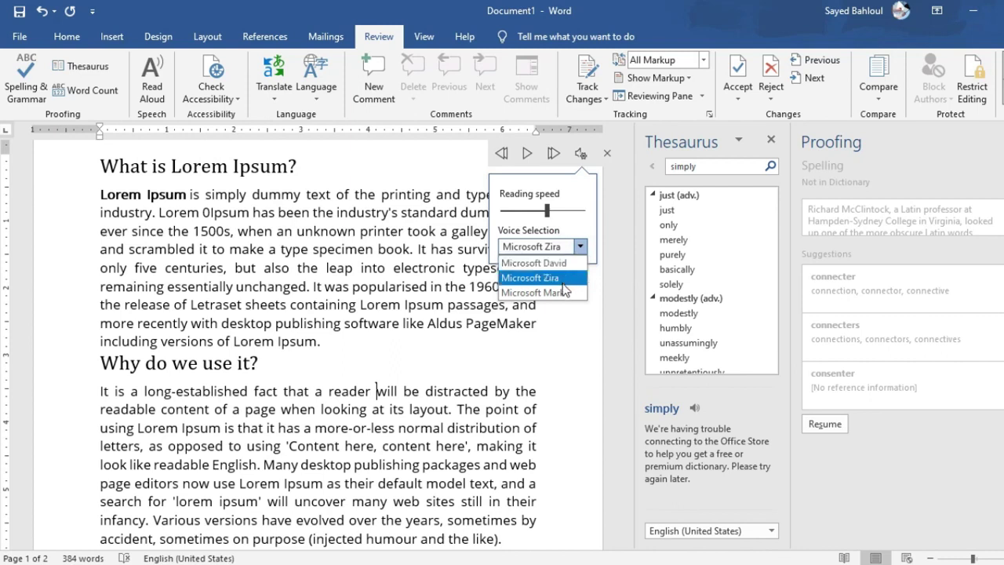
left_click(562, 293)
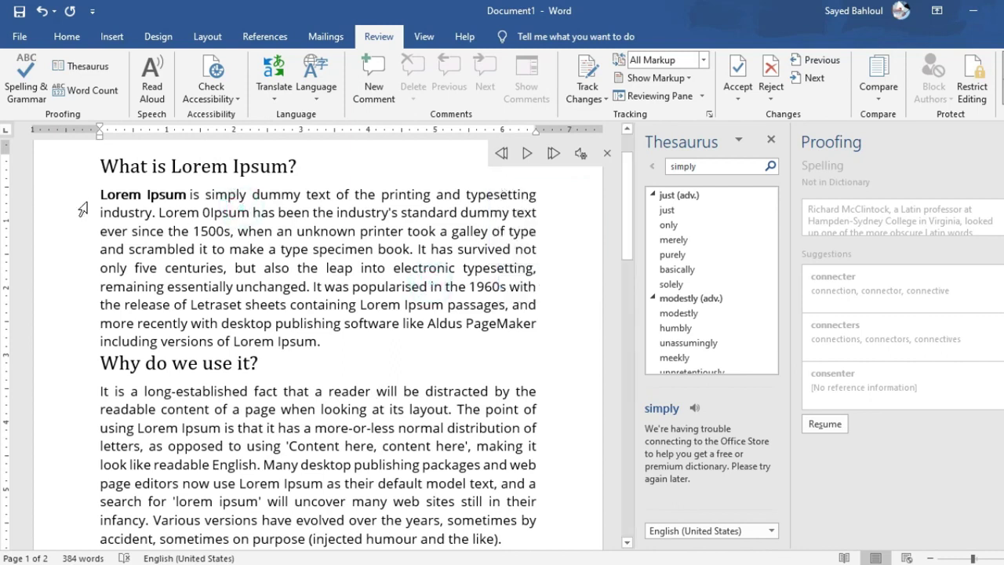
mouse_move(84, 168)
left_mouse_down()
mouse_move(107, 251)
mouse_move(306, 349)
left_mouse_up()
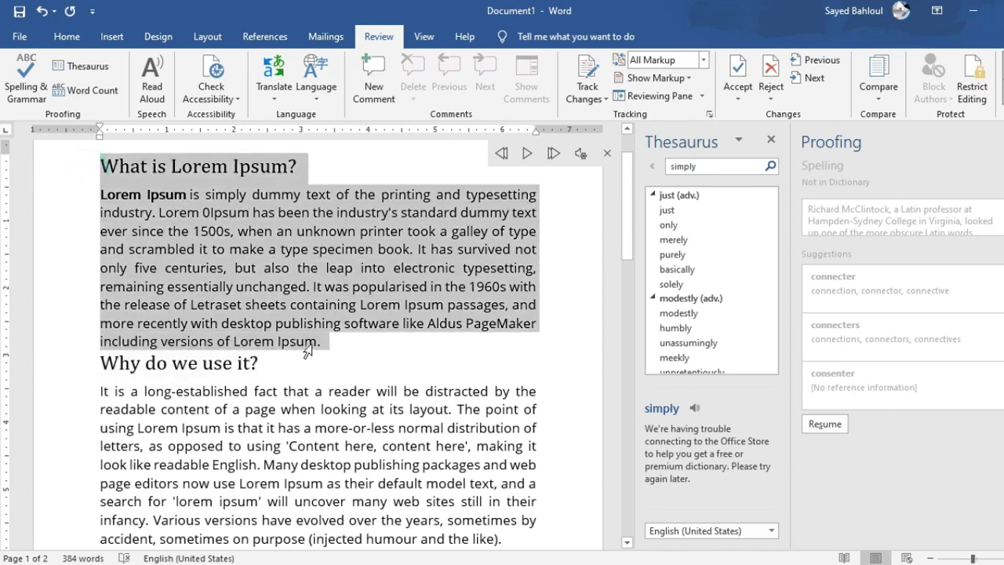
left_click(275, 244)
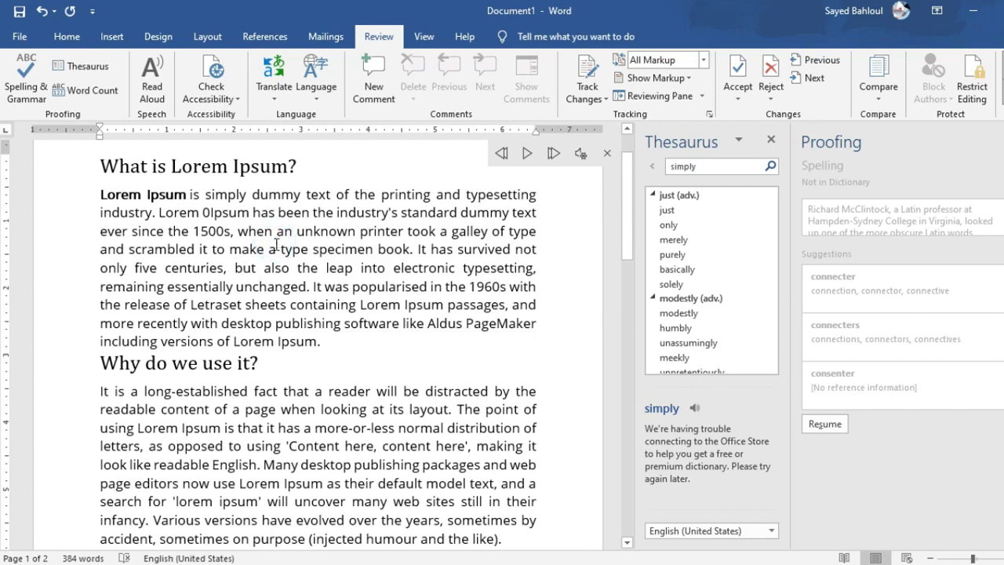
Step: Run Check Accessibility, dismiss the tip, and rerun it to show no issues found
left_click(233, 100)
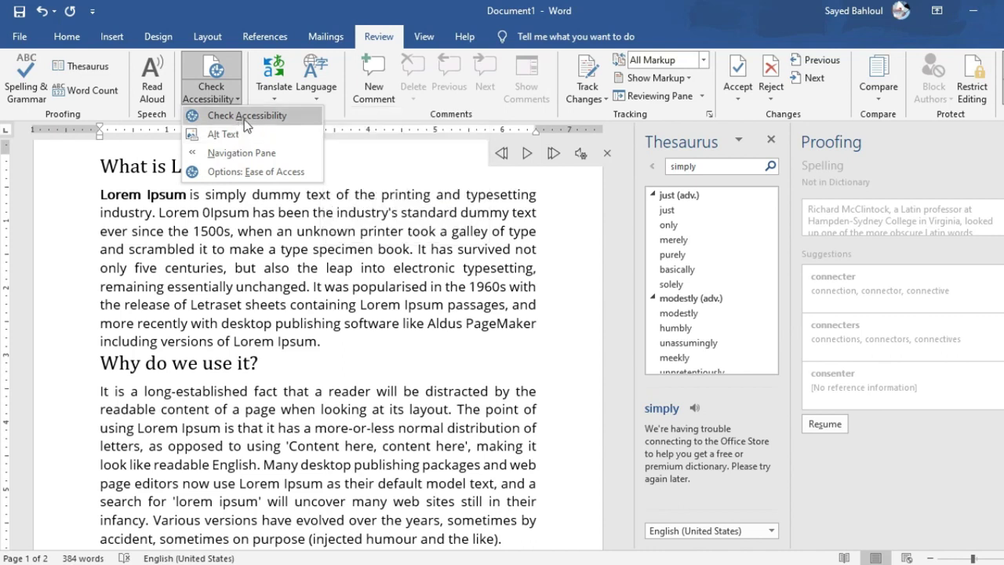
left_click(244, 119)
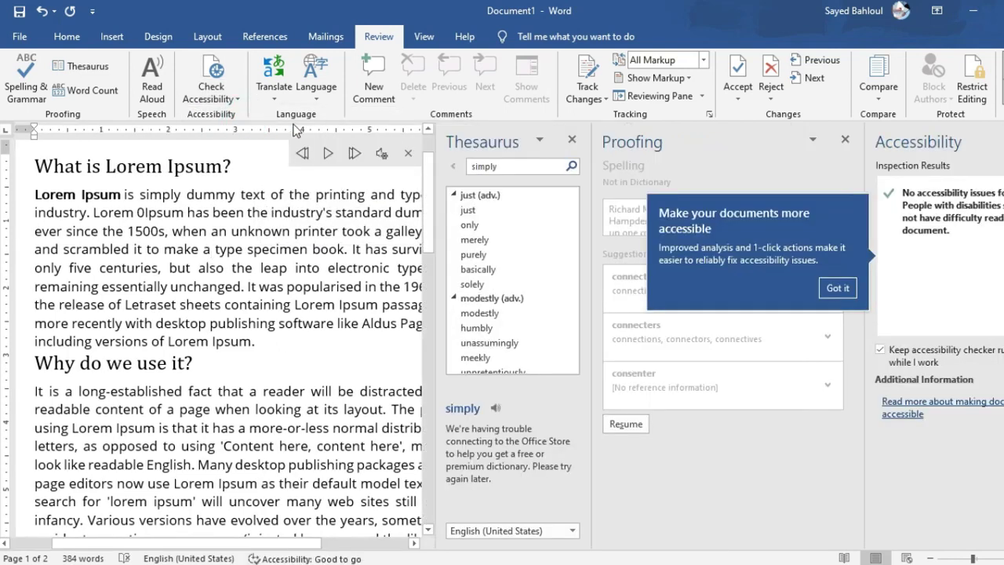
left_click(836, 288)
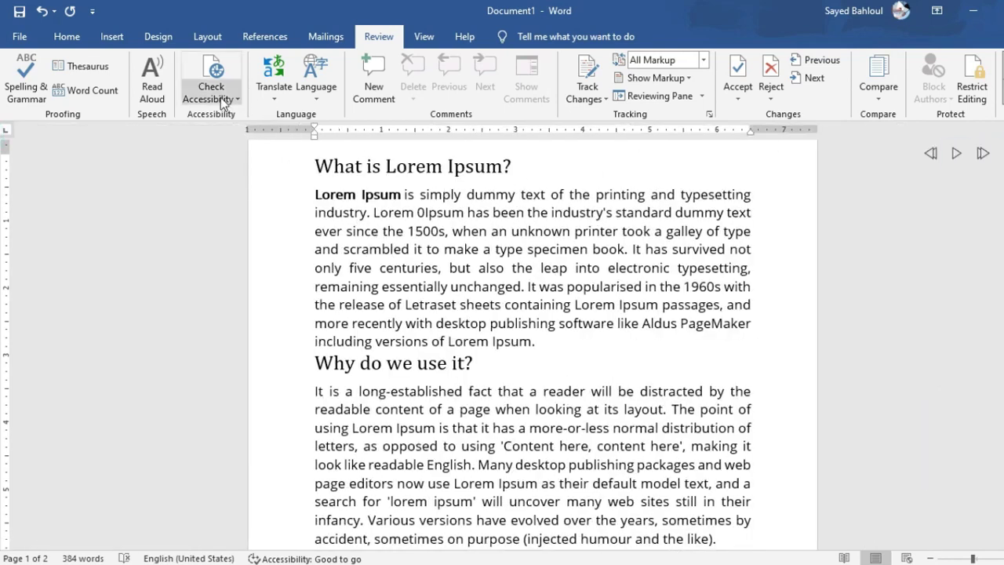
left_click(220, 98)
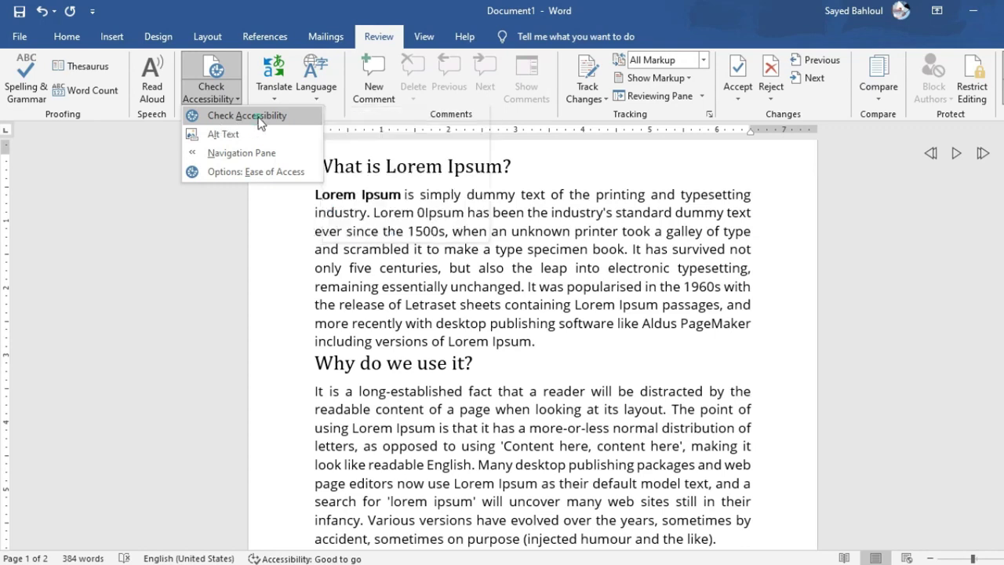
left_click(252, 117)
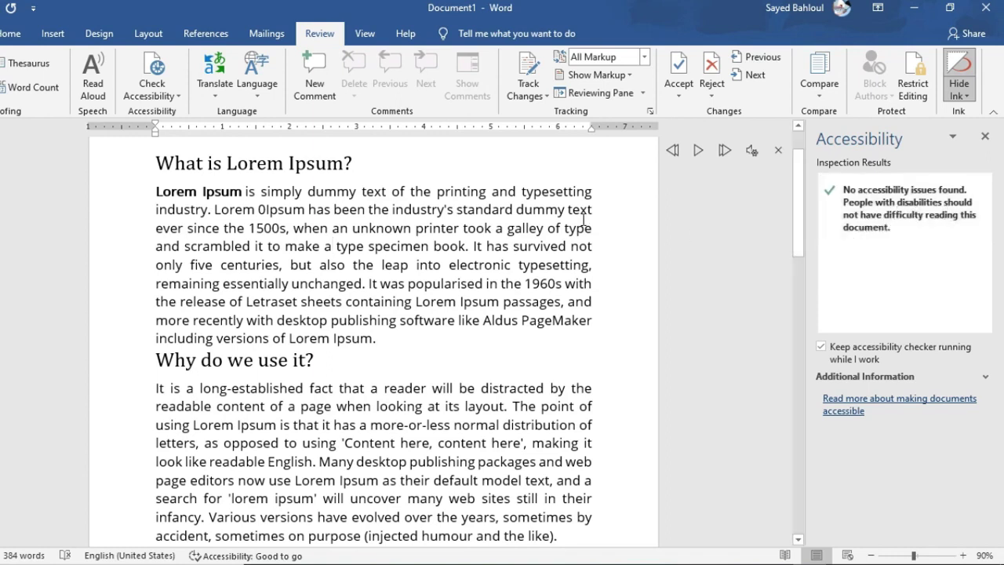
Step: Select the first paragraph, then select the heading 'What is Lorem Ipsum?'
triple_click(350, 246)
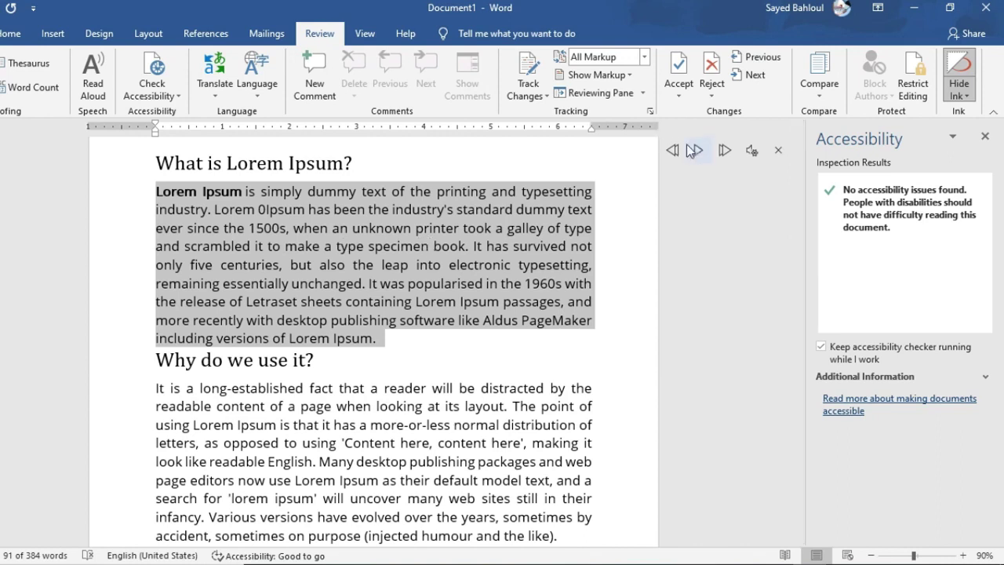
left_click(372, 262)
triple_click(379, 265)
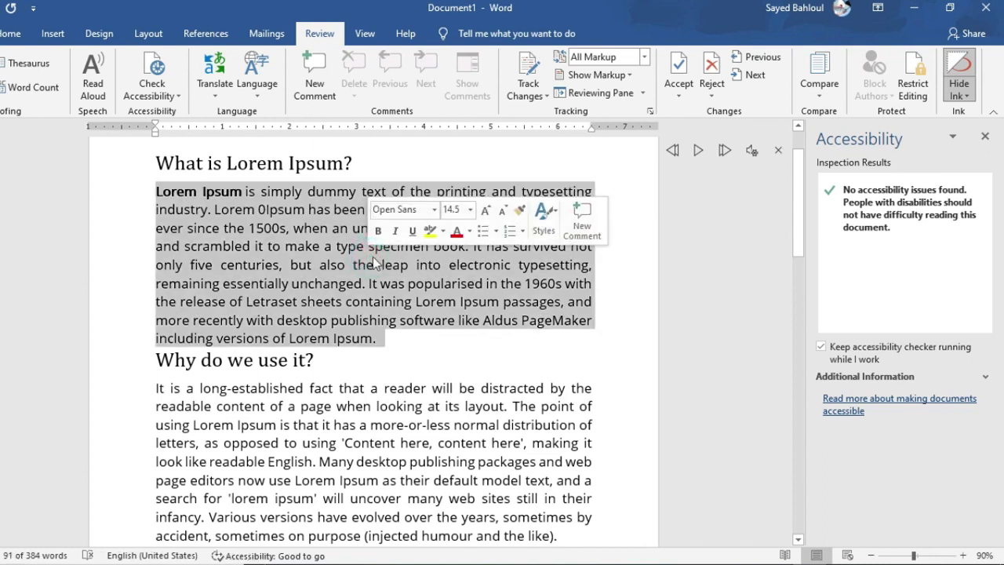
left_click(264, 227)
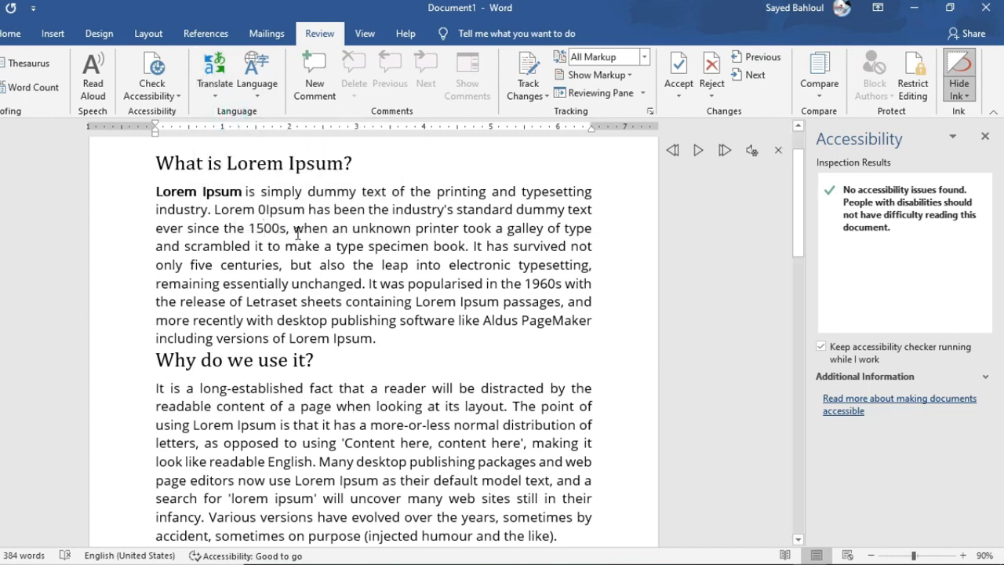
left_click_drag(157, 161, 359, 160)
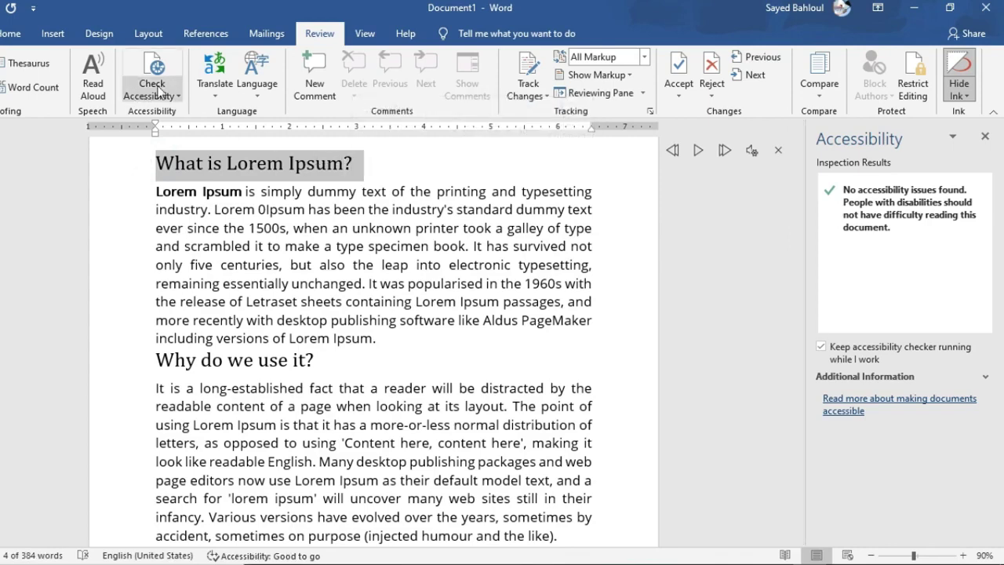
Step: Translate the selected heading to Arabic and close the accessibility results
left_click(224, 73)
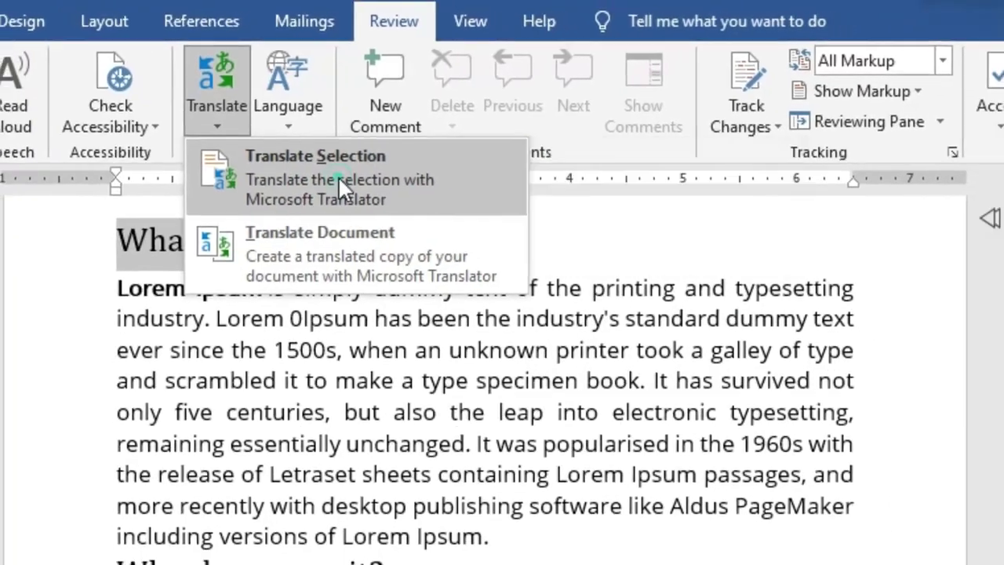
left_click(338, 175)
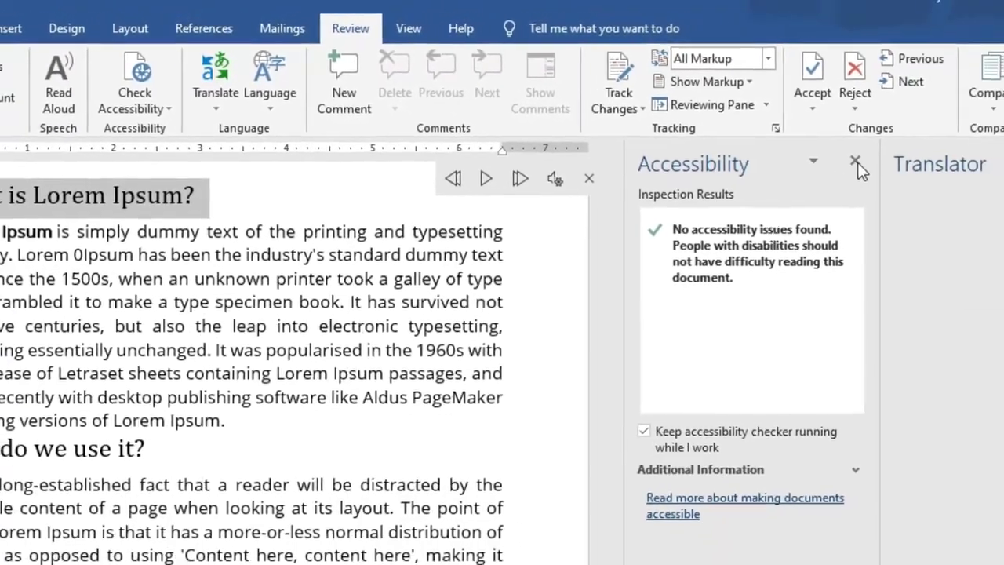
left_click(910, 169)
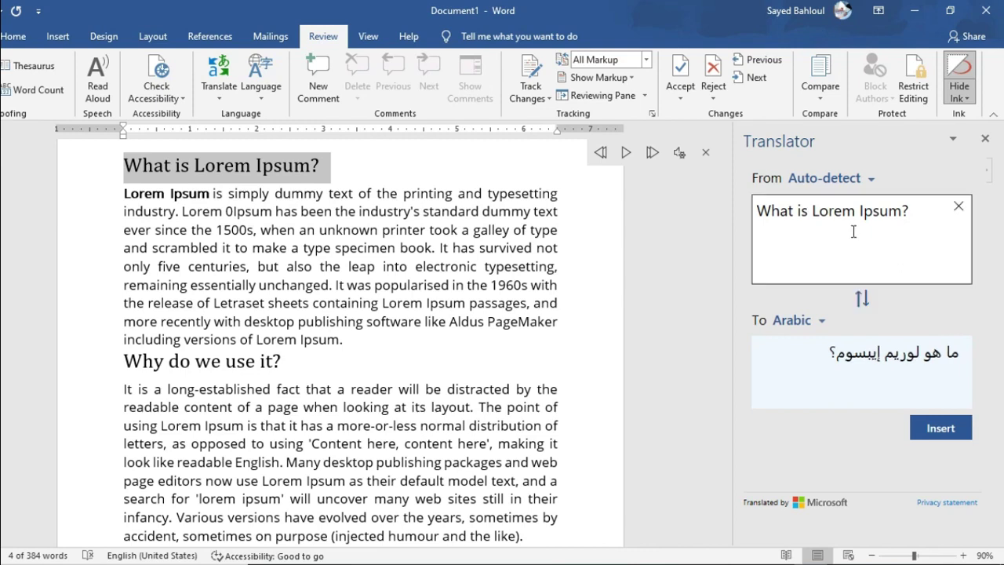
mouse_move(772, 211)
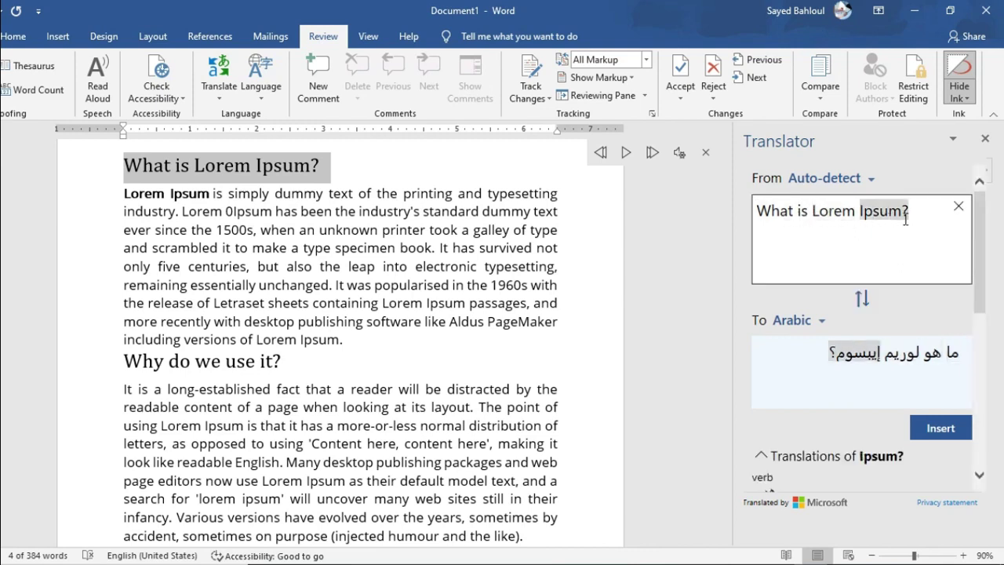
left_click_drag(821, 358, 962, 357)
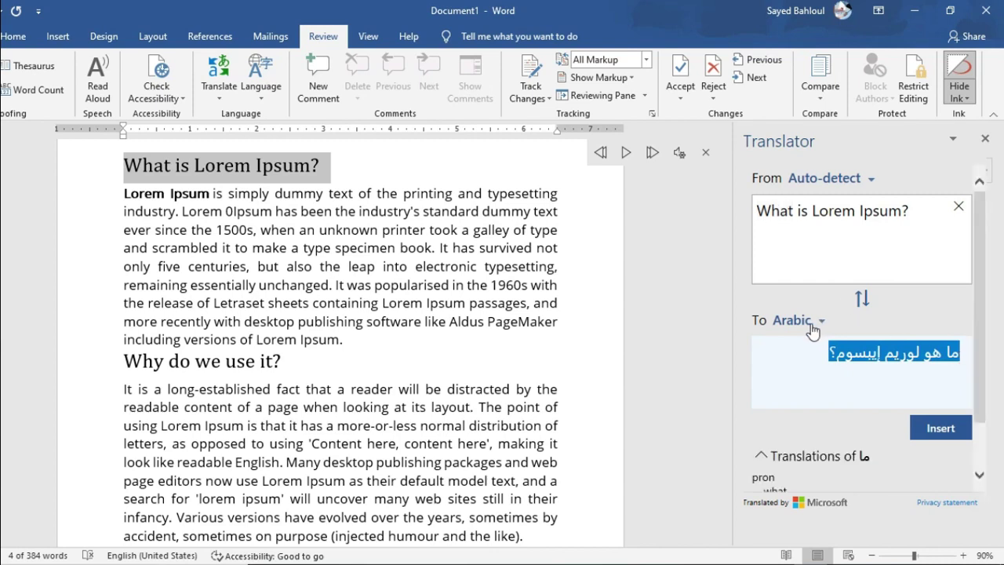
Step: Browse the Translator's target languages, then select the whole first paragraph
left_click(820, 321)
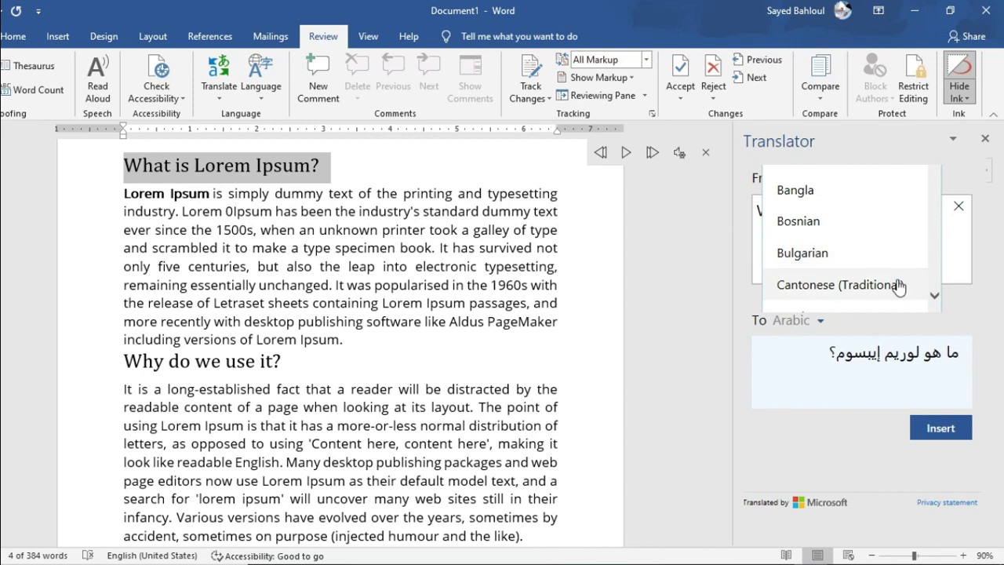
left_click(934, 296)
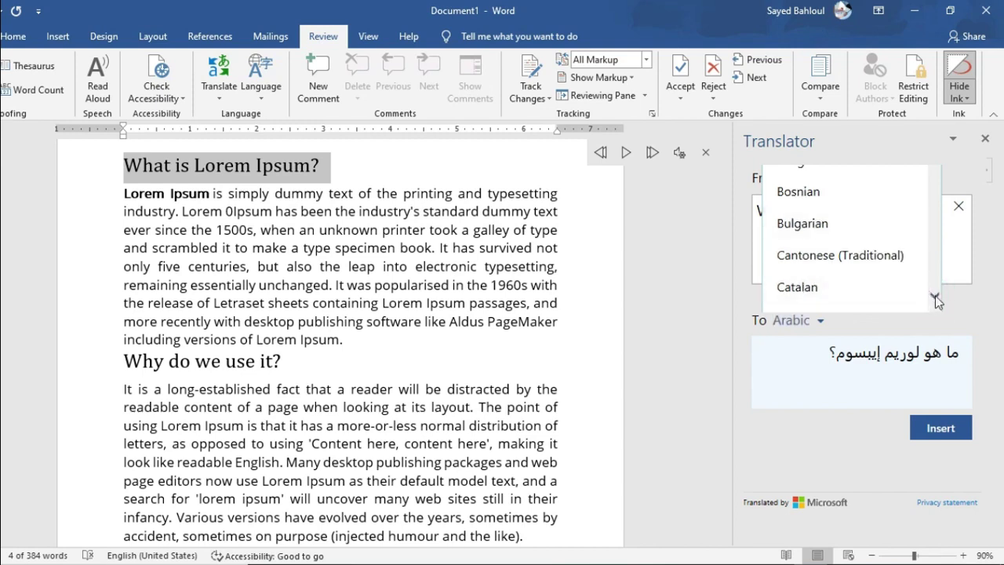
left_click(934, 296)
left_click(934, 296)
left_click(934, 298)
left_click(934, 296)
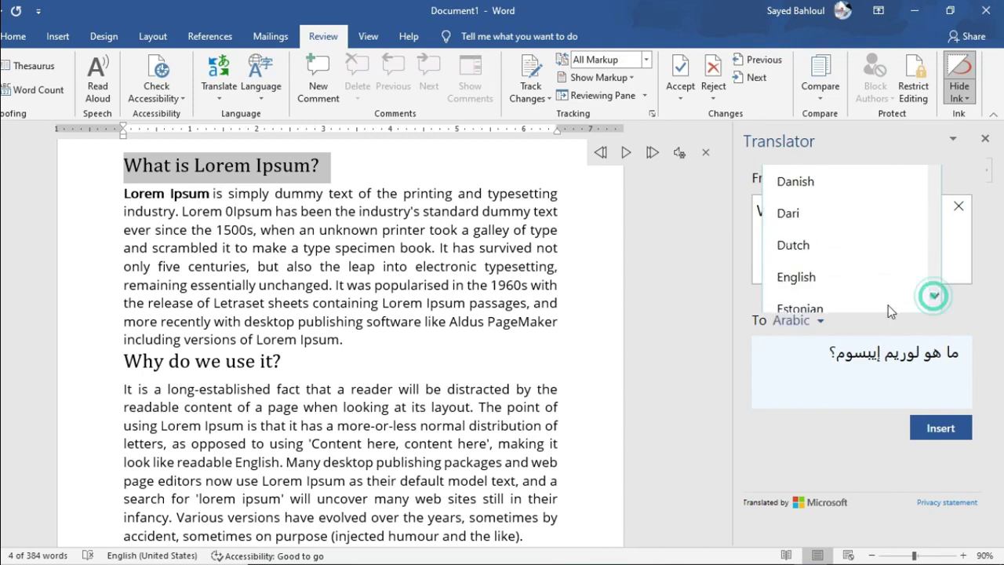
left_click(693, 309)
left_click(345, 305)
left_click_drag(348, 343, 126, 193)
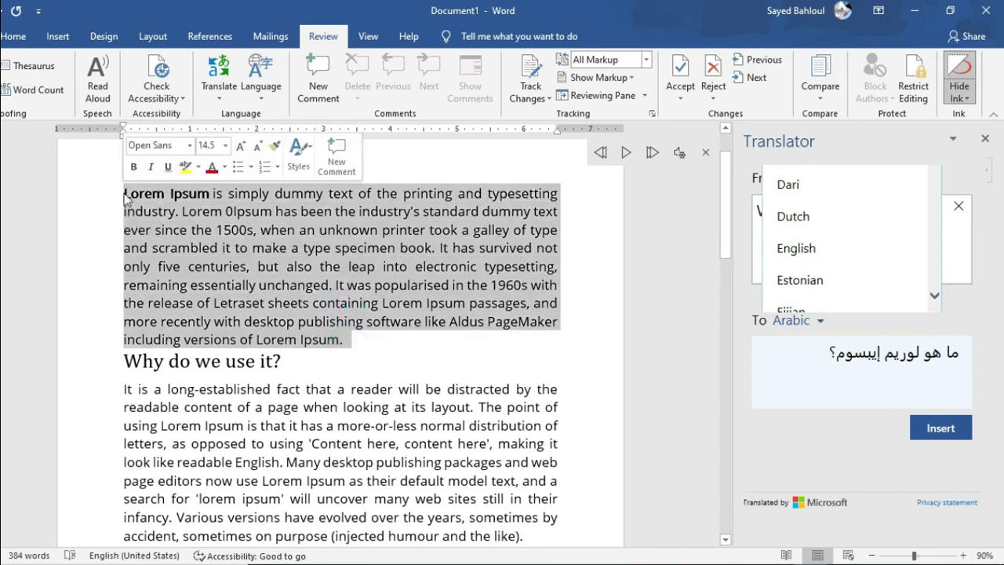
Step: Translate the selected first paragraph into Arabic and scroll through the result
left_click(220, 94)
left_click(267, 128)
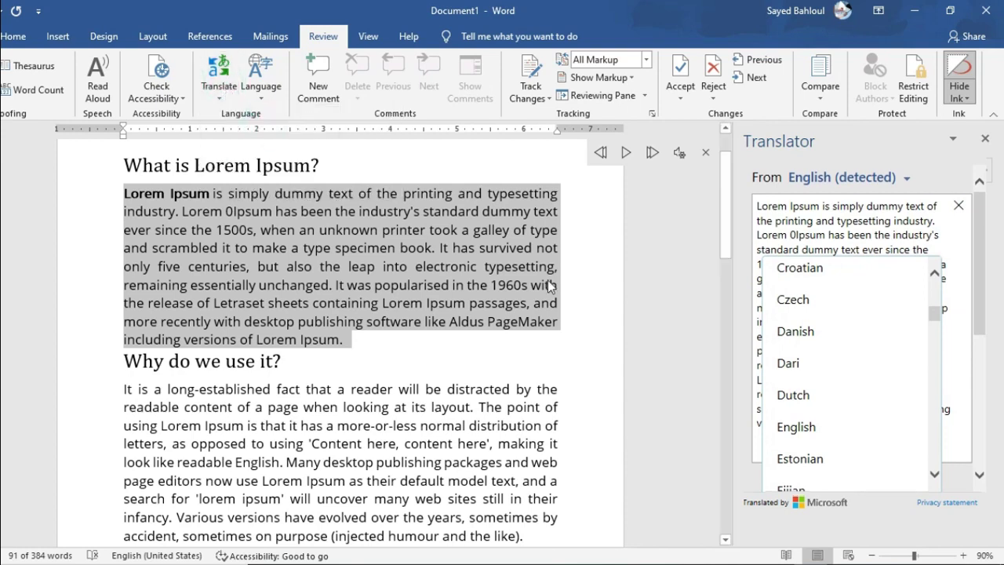
left_click(951, 249)
scroll(922, 357, "down", 2)
scroll(922, 358, "down", 3)
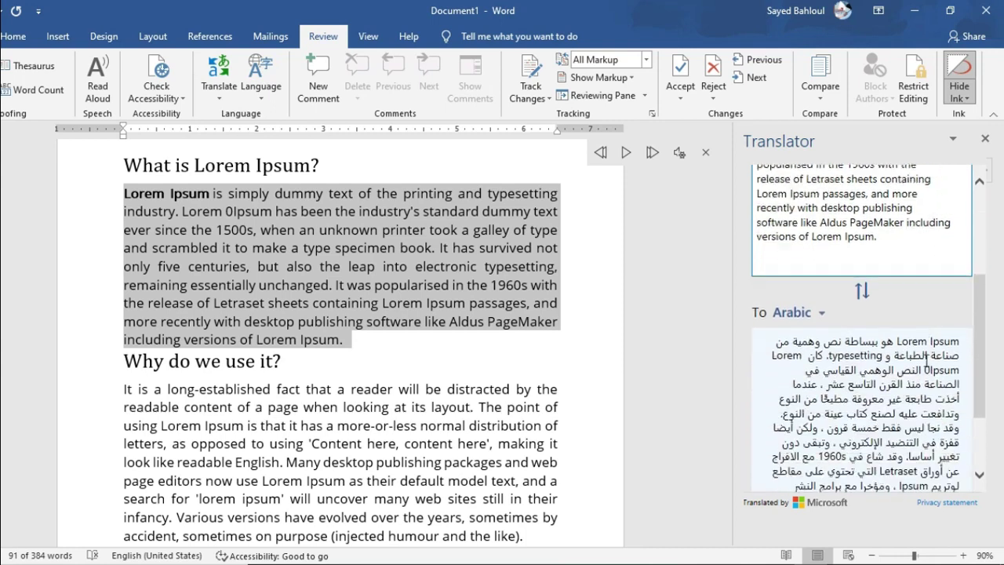
scroll(925, 361, "down", 2)
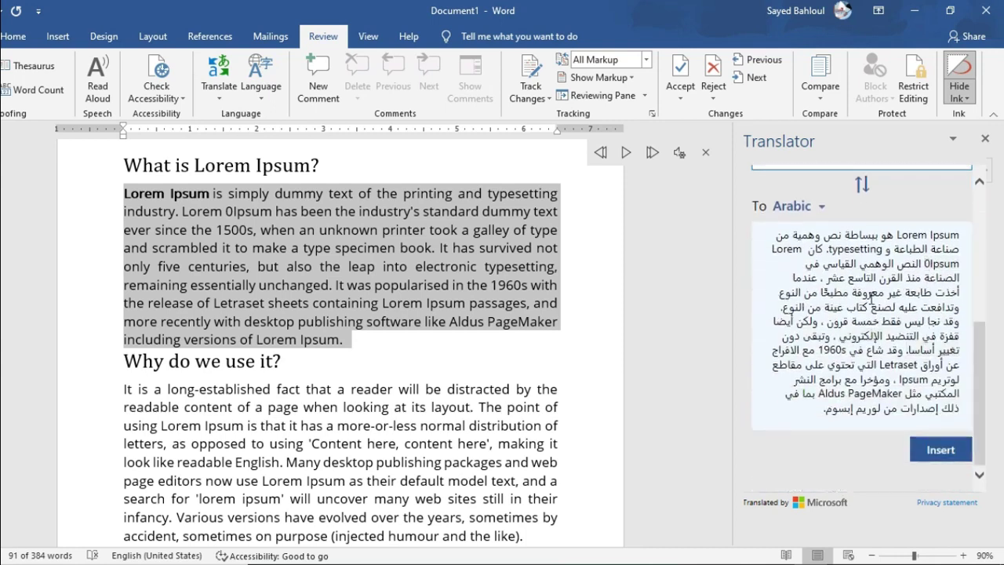
left_click(219, 82)
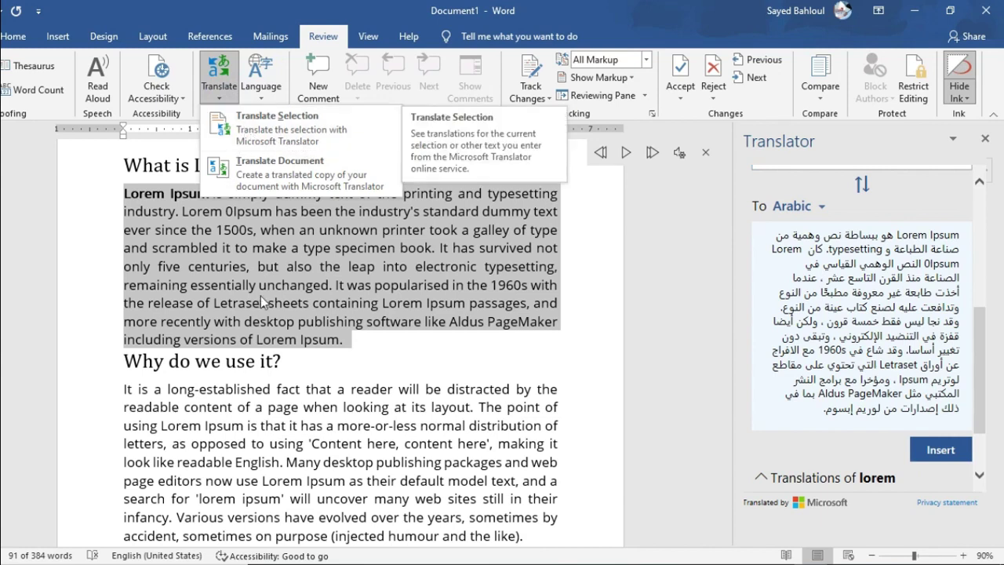
left_click(290, 301)
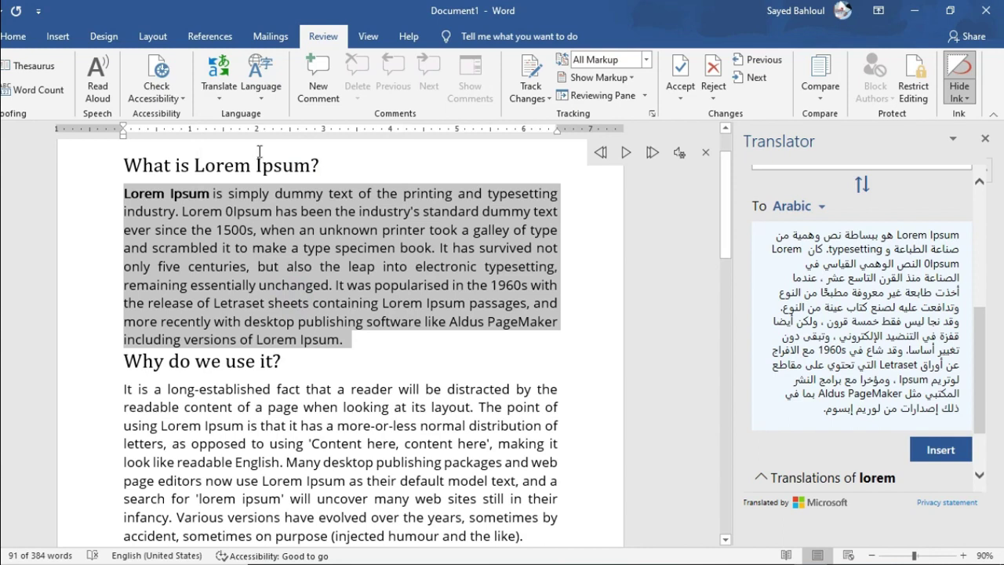
left_click(258, 87)
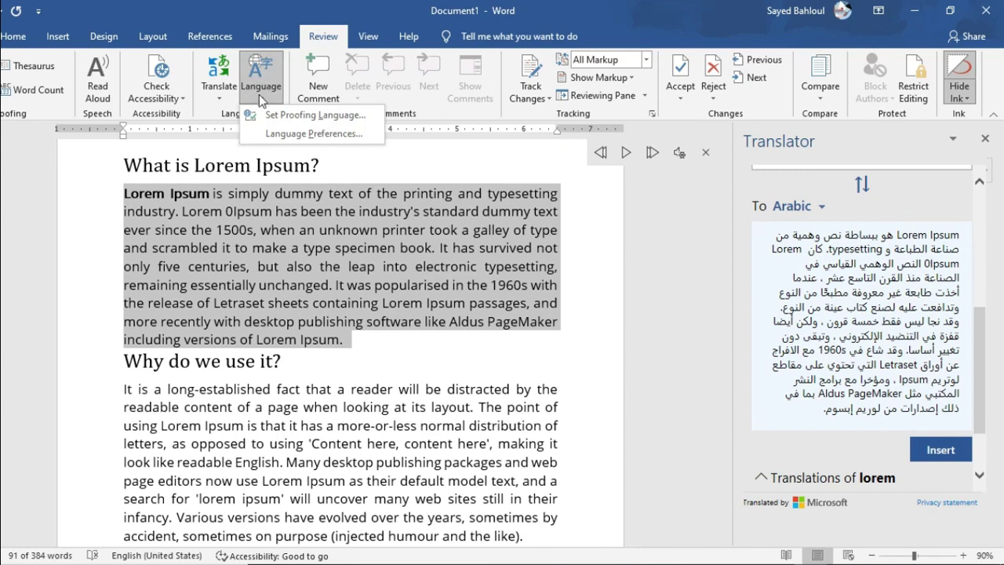
left_click(261, 94)
left_click(260, 94)
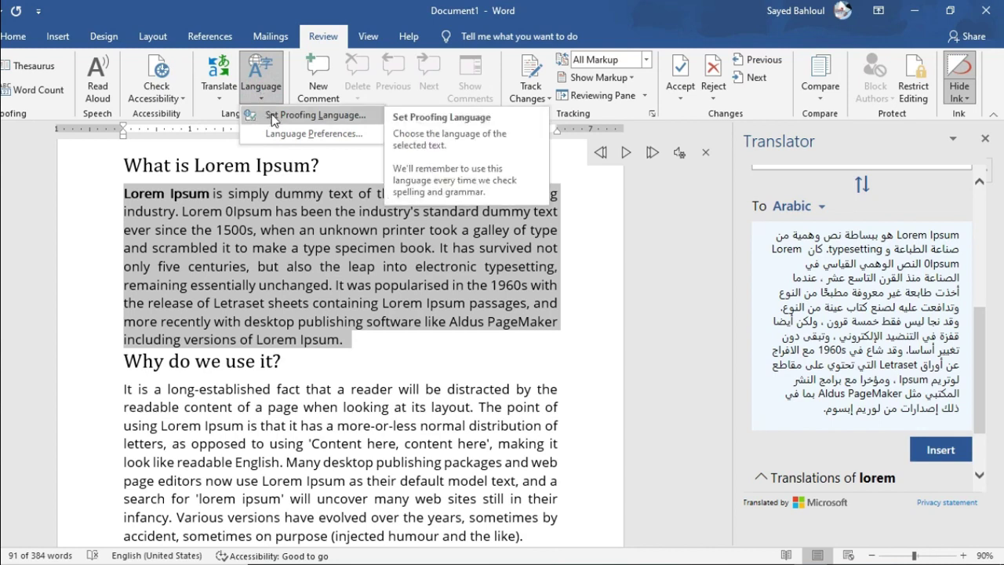
left_click(313, 118)
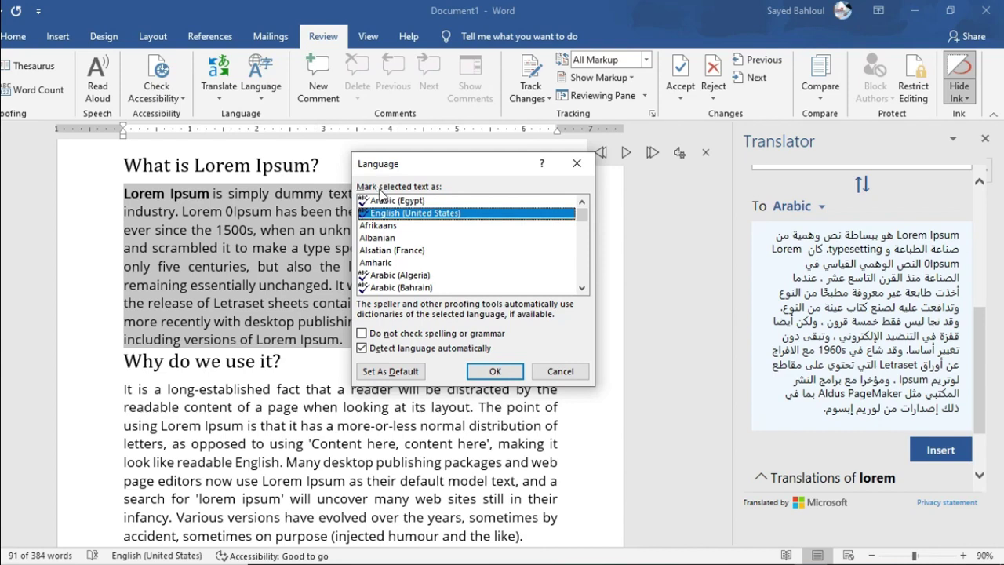
left_click(386, 201)
left_click(392, 214)
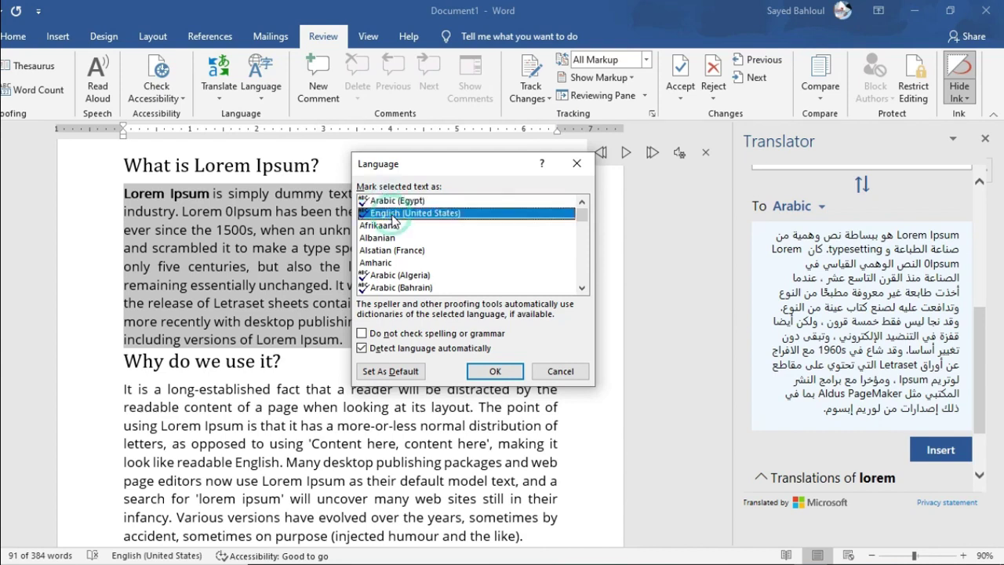
left_click(388, 201)
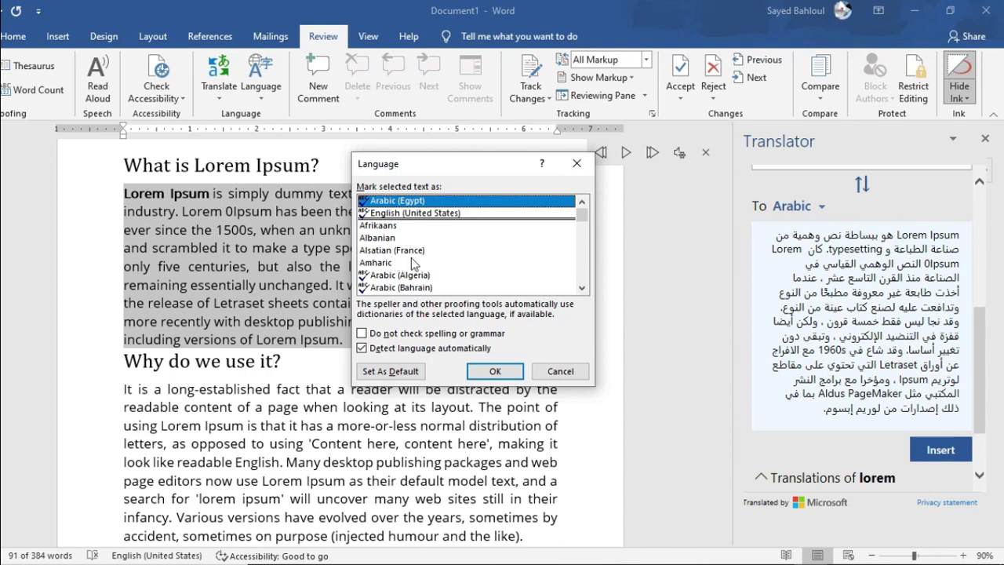
scroll(583, 270, "down", 2)
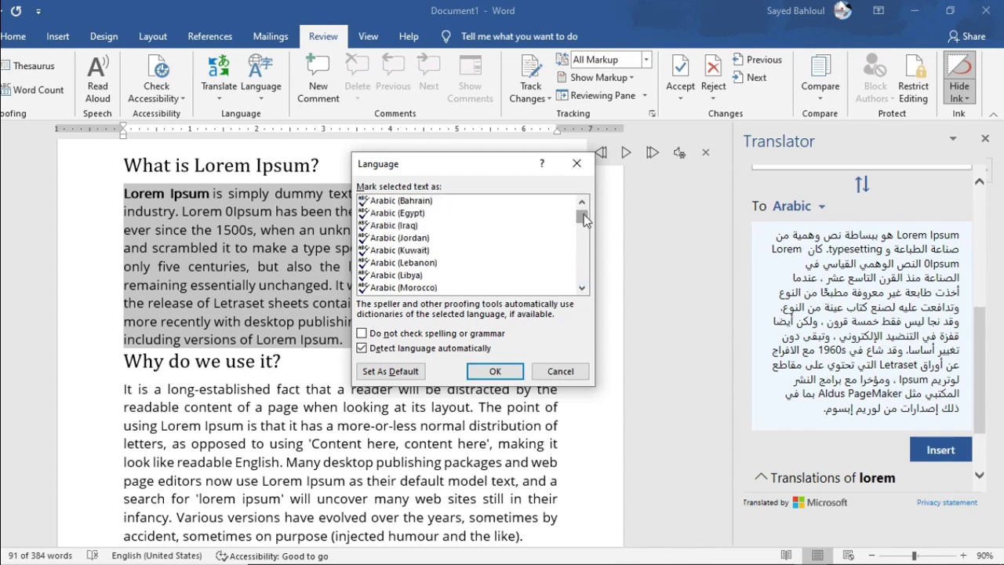
scroll(584, 214, "up", 2)
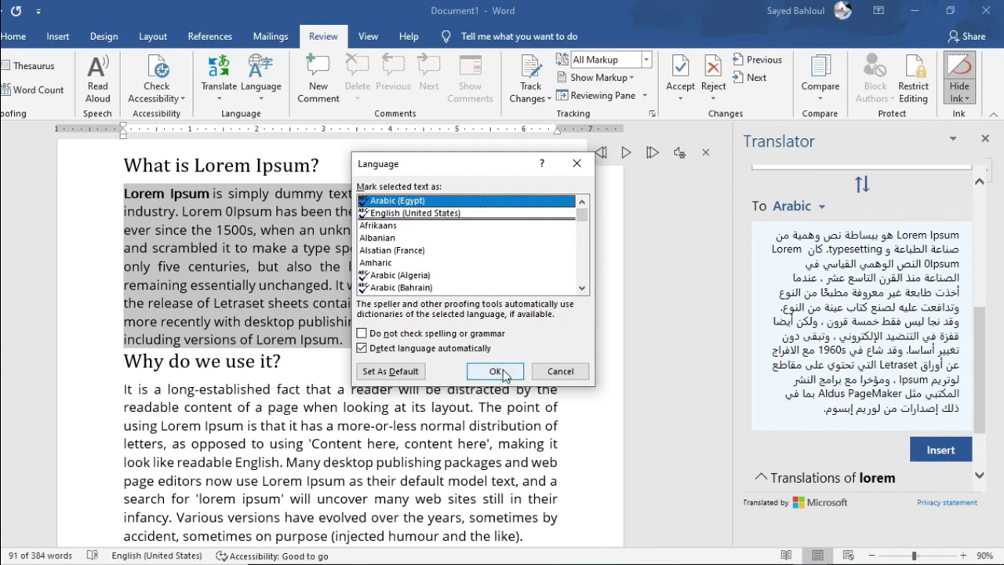
left_click(562, 371)
left_click(237, 229)
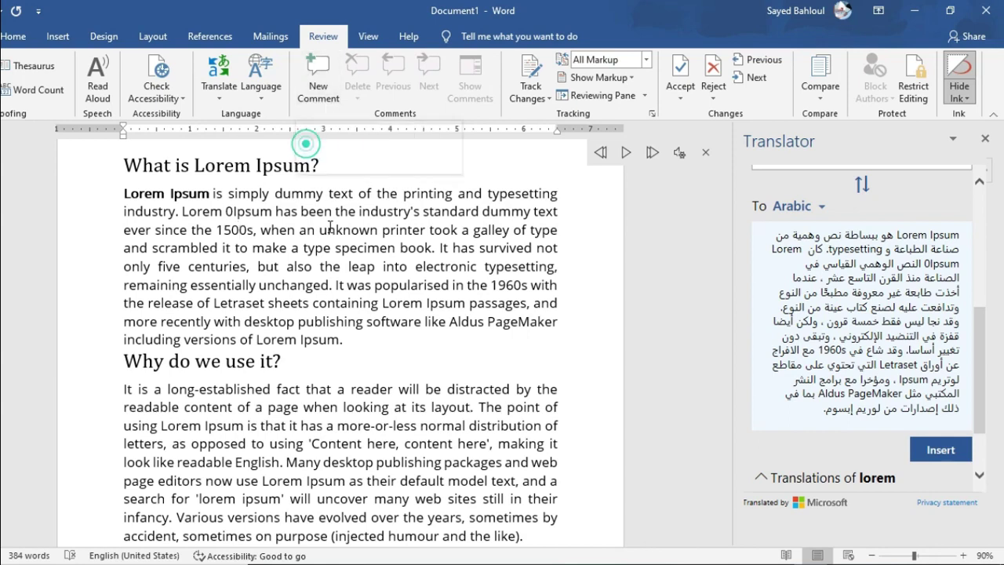
Step: Close the Translator and add the comment 'Please revise the style' on the final 'Ipsum'
left_click(347, 337)
left_click(985, 138)
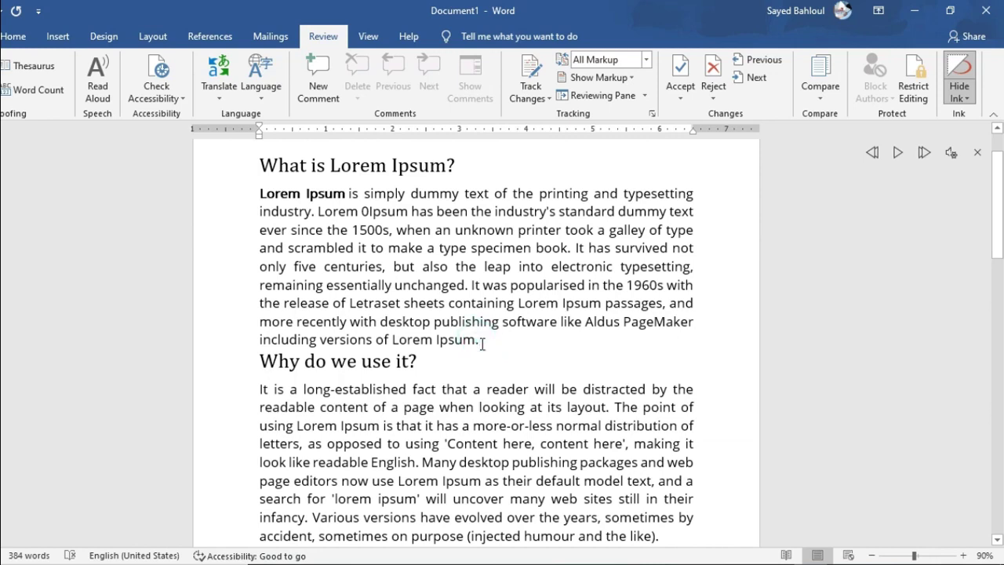
left_click(314, 86)
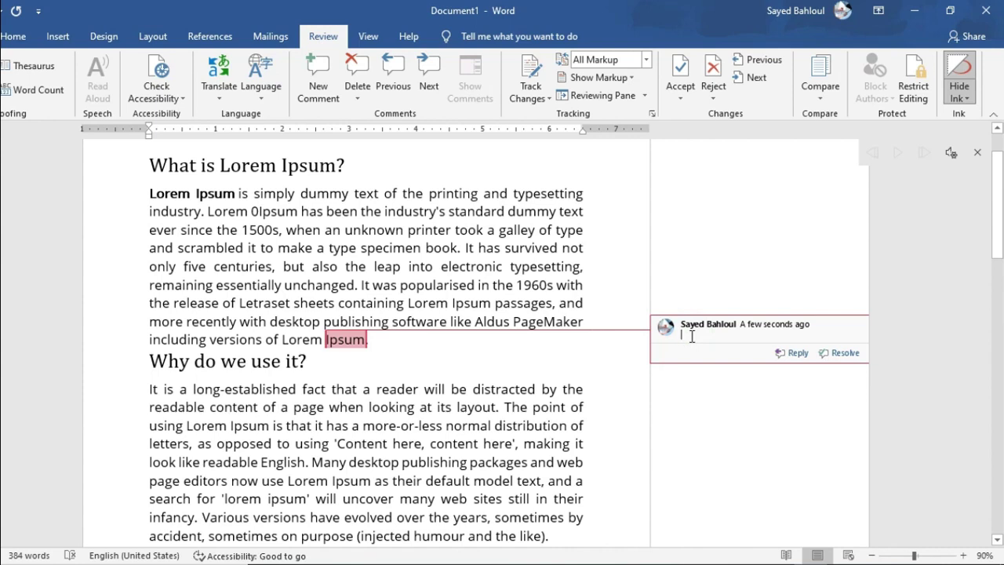
type("plea")
left_click(489, 349)
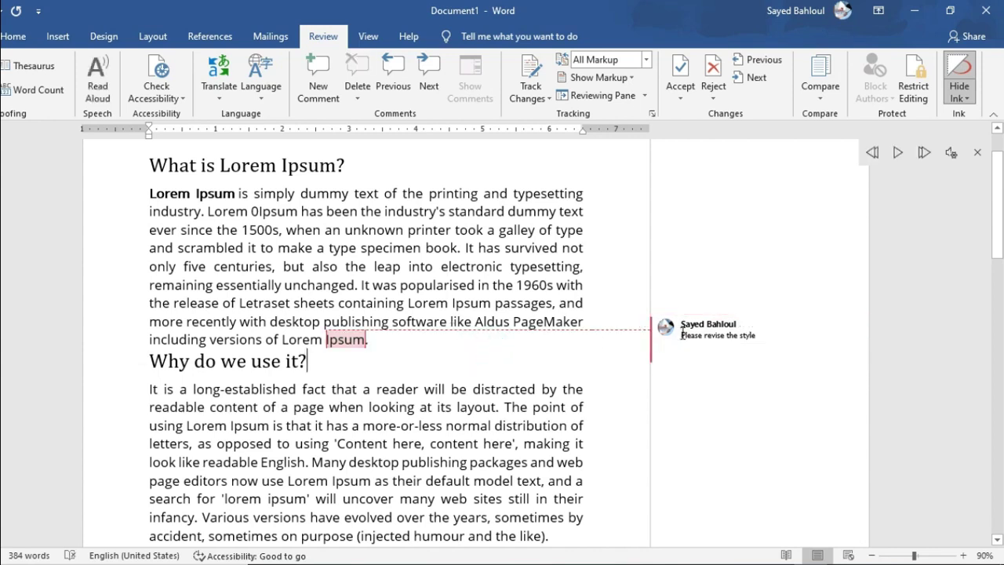
left_click(518, 350)
mouse_move(710, 327)
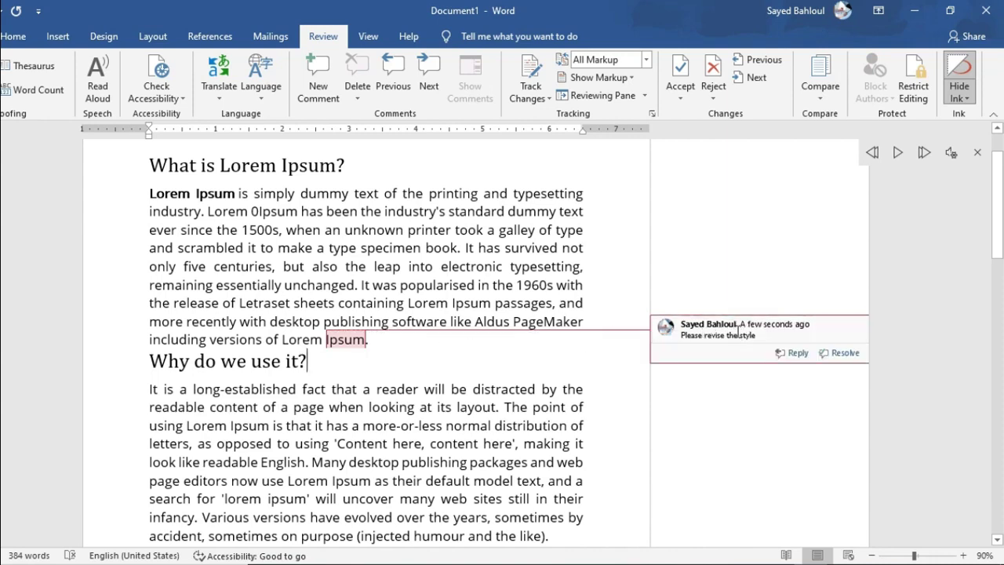
Step: Reply 'Revised already' to the comment, then reselect the word 'Ipsum'
left_click(793, 354)
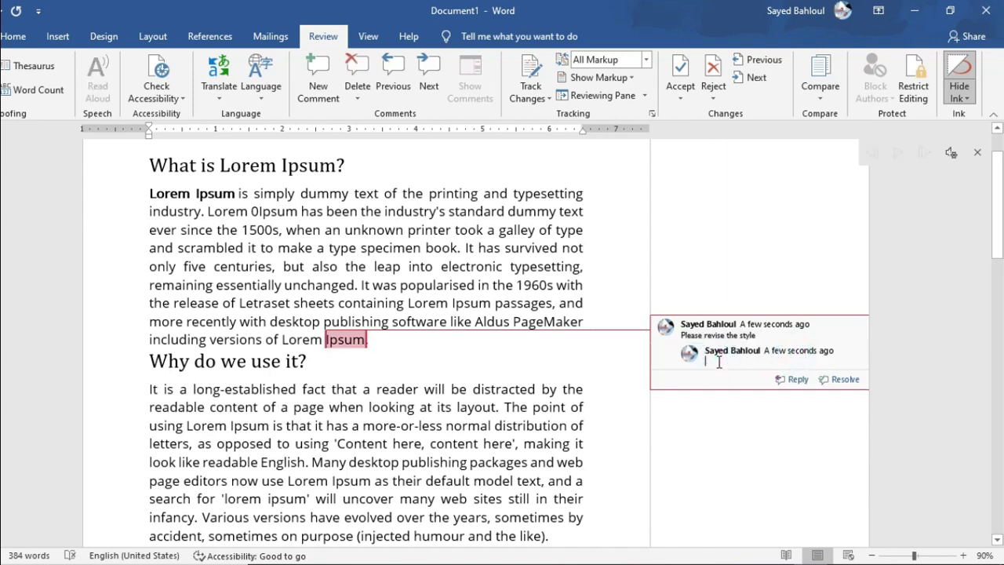
type("ready")
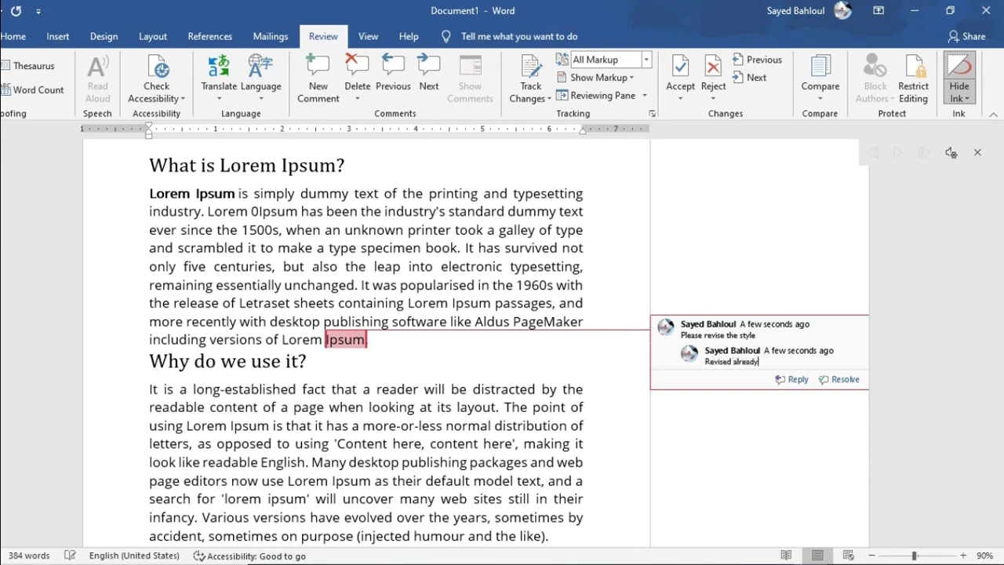
left_click(499, 377)
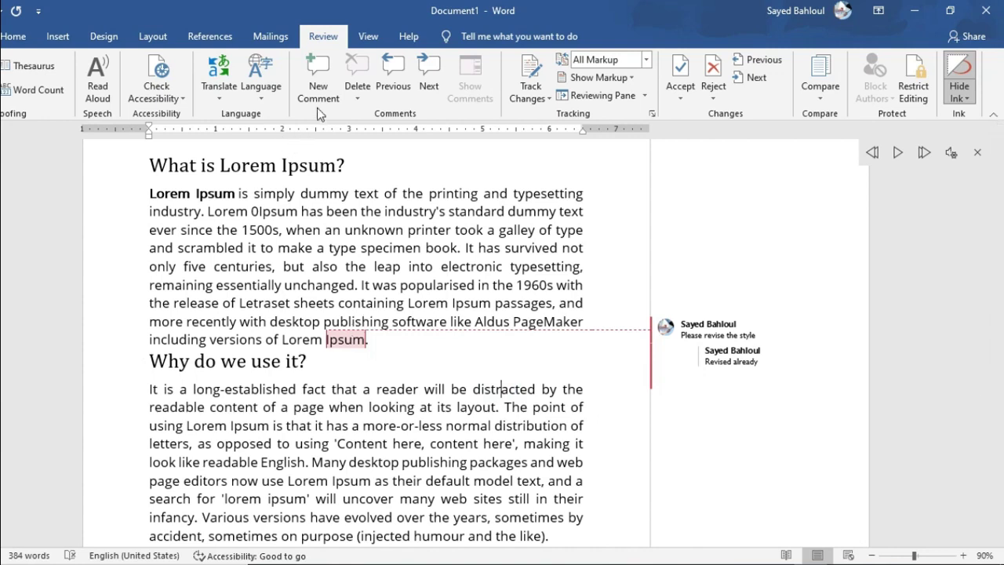
double_click(348, 339)
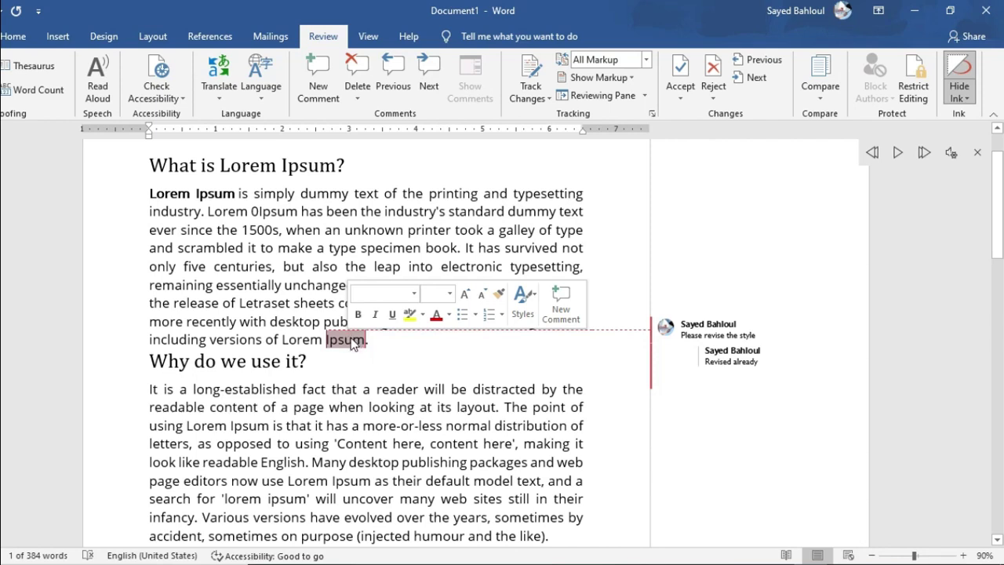
Step: Delete the comment on 'Ipsum', undo to restore it, then click into the text
left_click(357, 78)
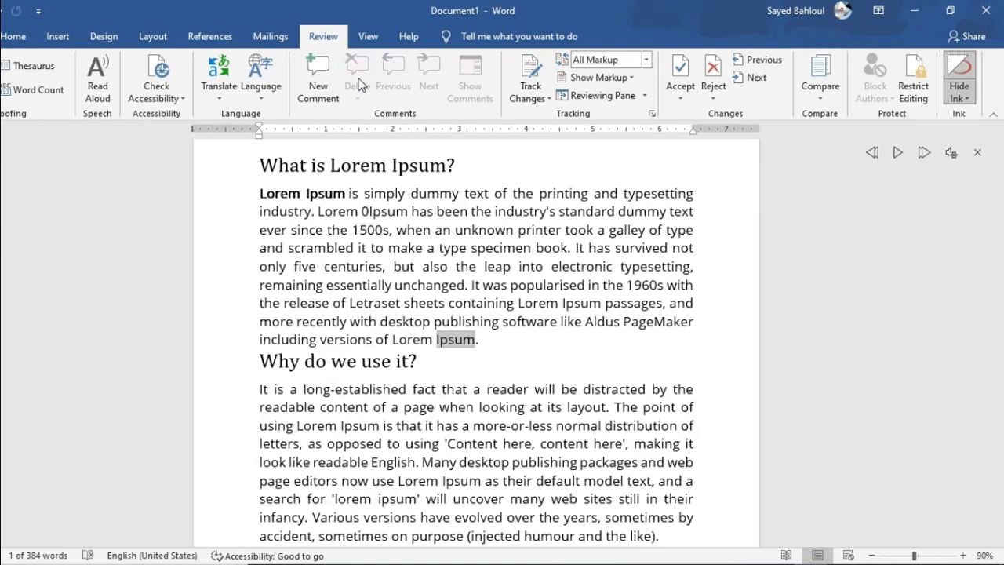
key("ctrl+z")
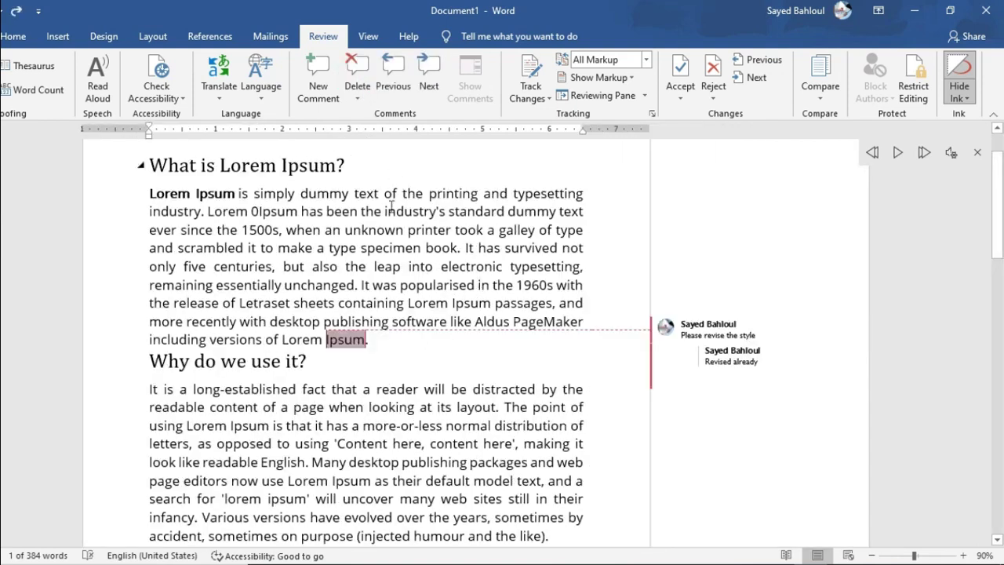
left_click(381, 359)
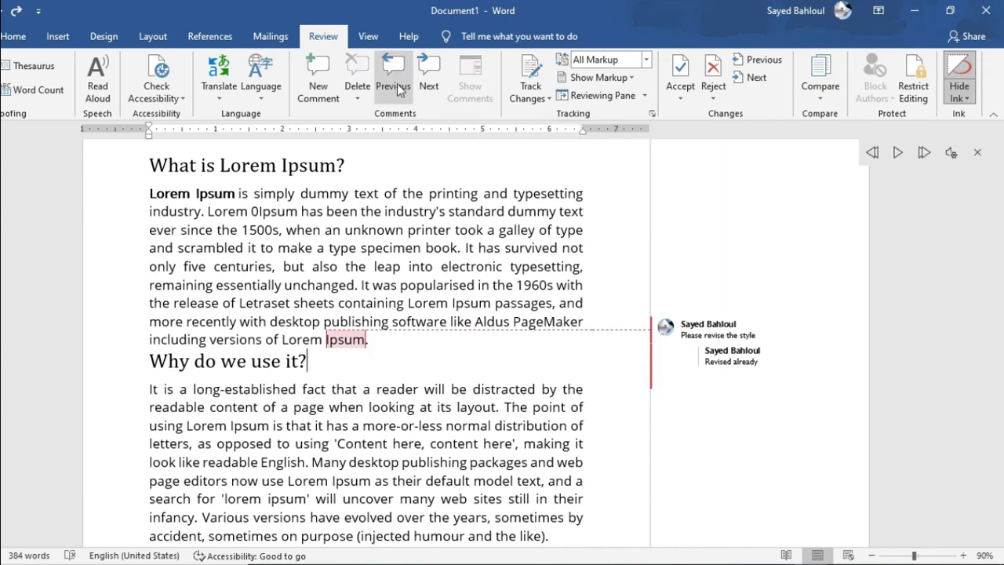
left_click(422, 282)
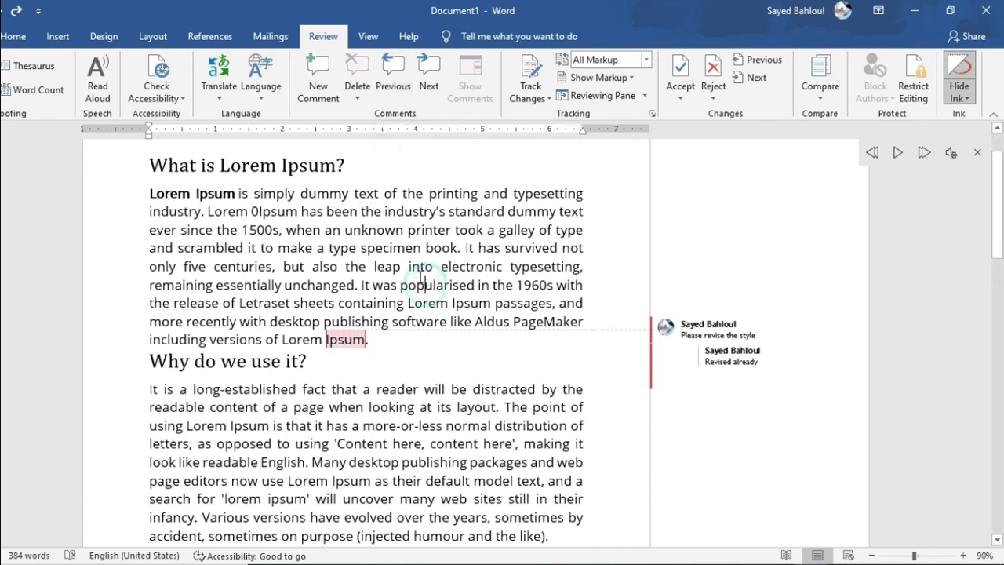
left_click(397, 392)
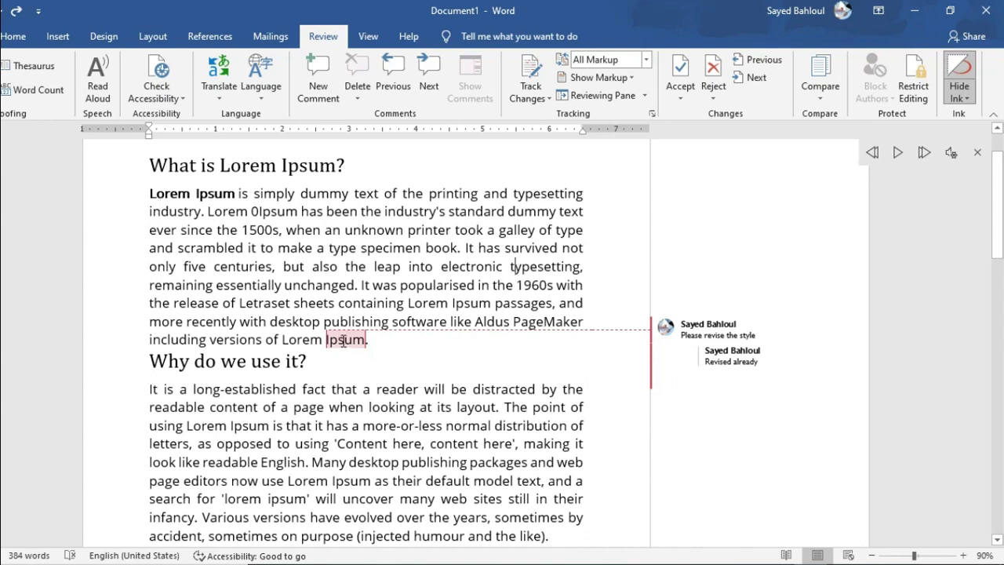
Step: Place the insertion point before the opening 'Lorem' and switch Track Changes on
left_click(520, 249)
left_click(234, 194)
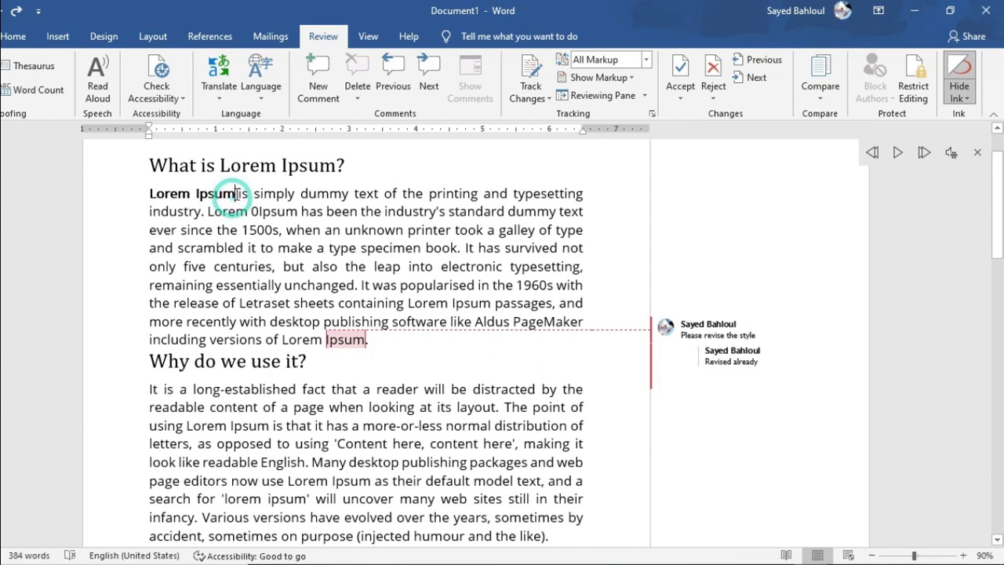
left_click_drag(236, 193, 149, 193)
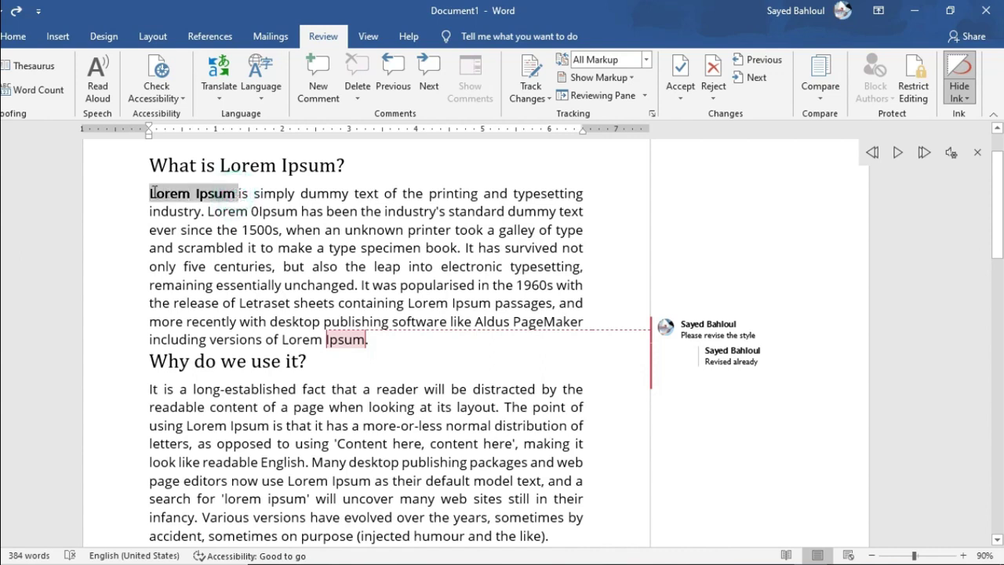
left_click(202, 196)
left_click_drag(235, 194, 196, 193)
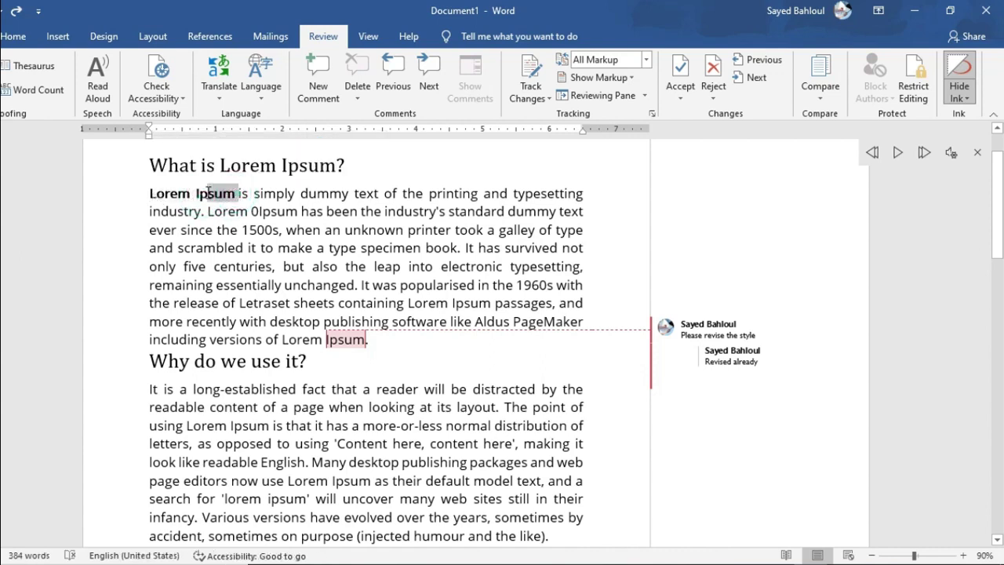
left_click(365, 192)
left_click(154, 194)
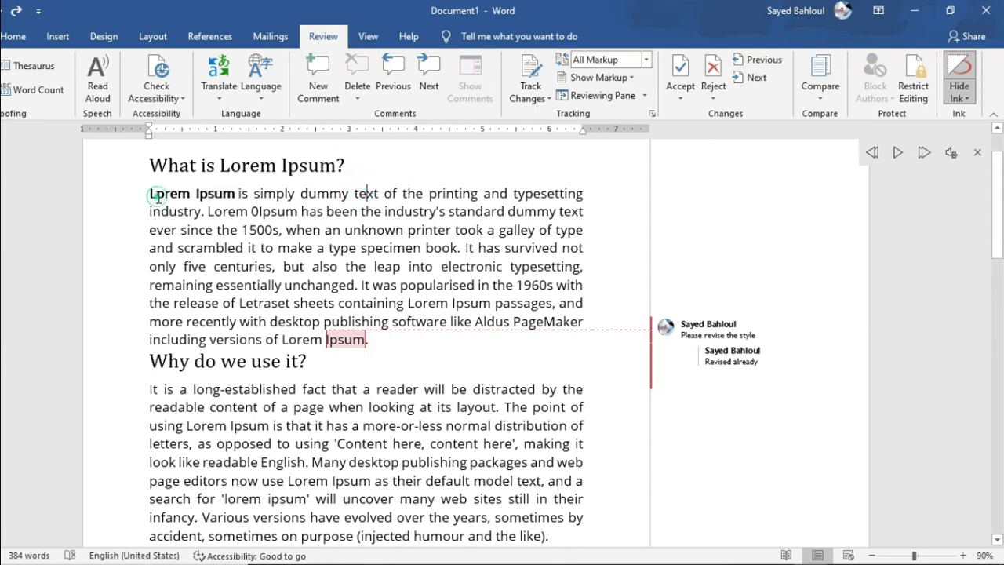
left_click(537, 97)
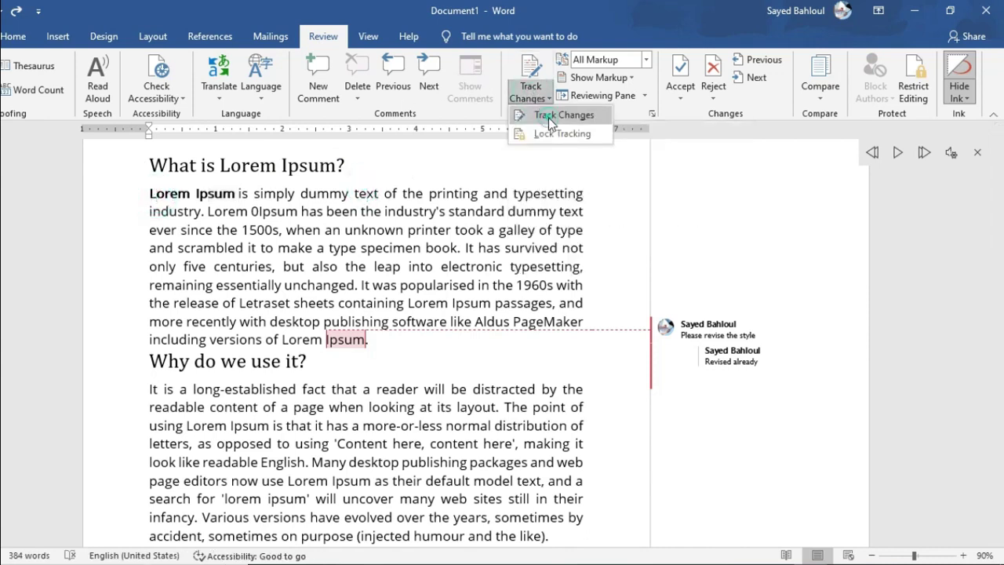
left_click(548, 116)
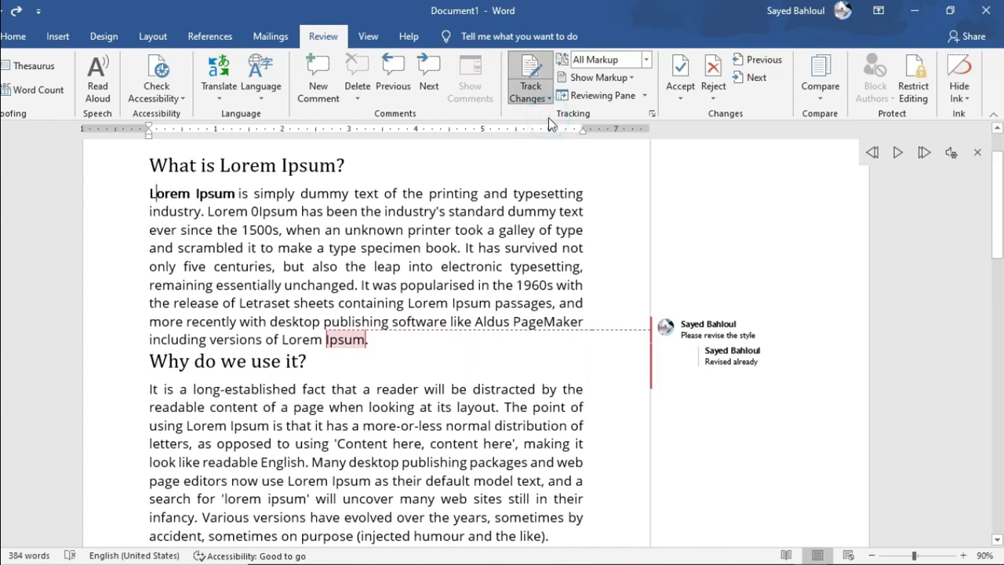
Step: Underline the opening 'Lorem Ipsum' with Ctrl+U
left_click(148, 193)
left_click_drag(175, 191, 227, 192)
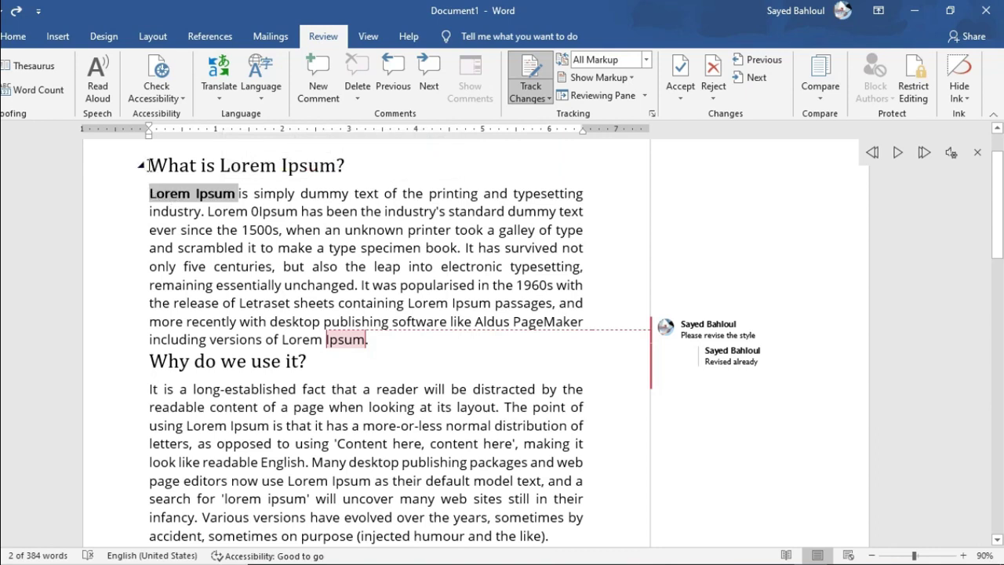
key("ctrl+u")
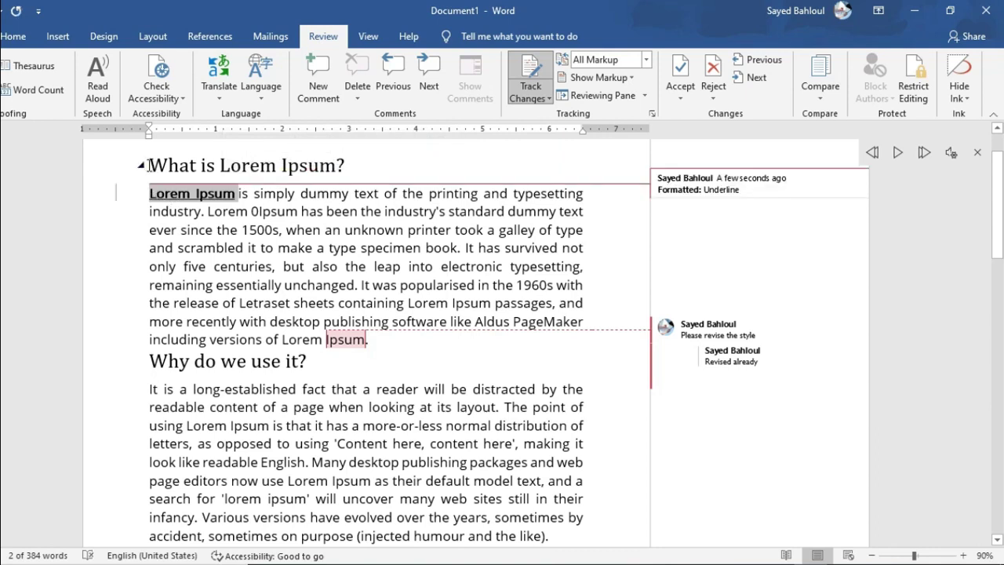
left_click(193, 202)
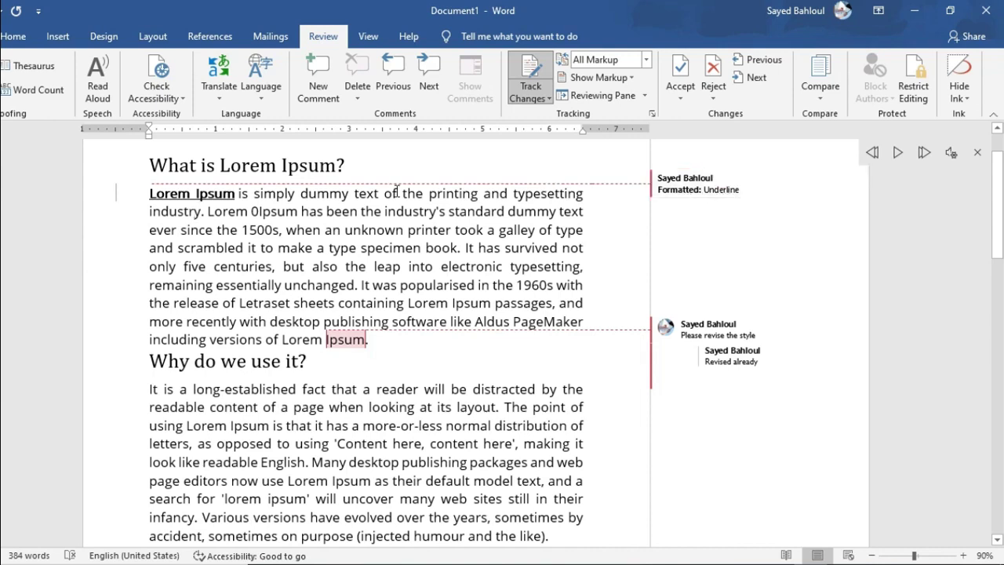
Step: Make the phrase 'when an unknown printer took' bold
left_click_drag(286, 230, 480, 235)
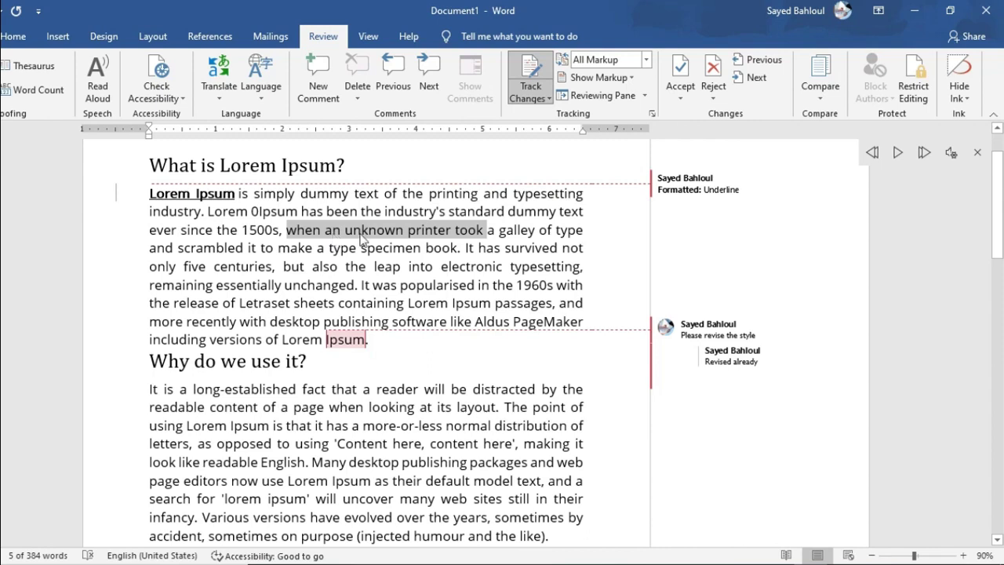
key("ctrl+b")
key("ctrl+b")
key("ctrl+b")
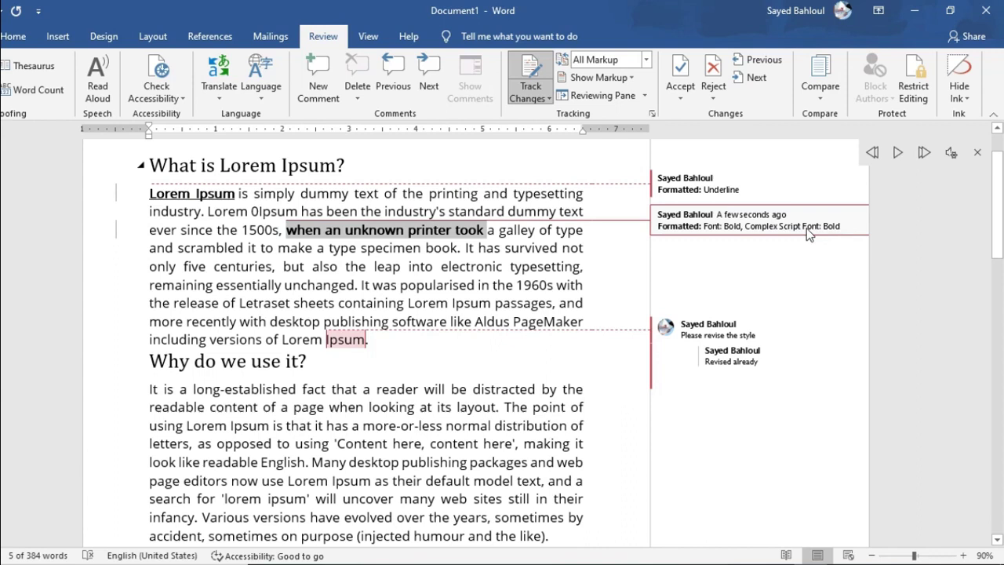
left_click(401, 236)
double_click(469, 230)
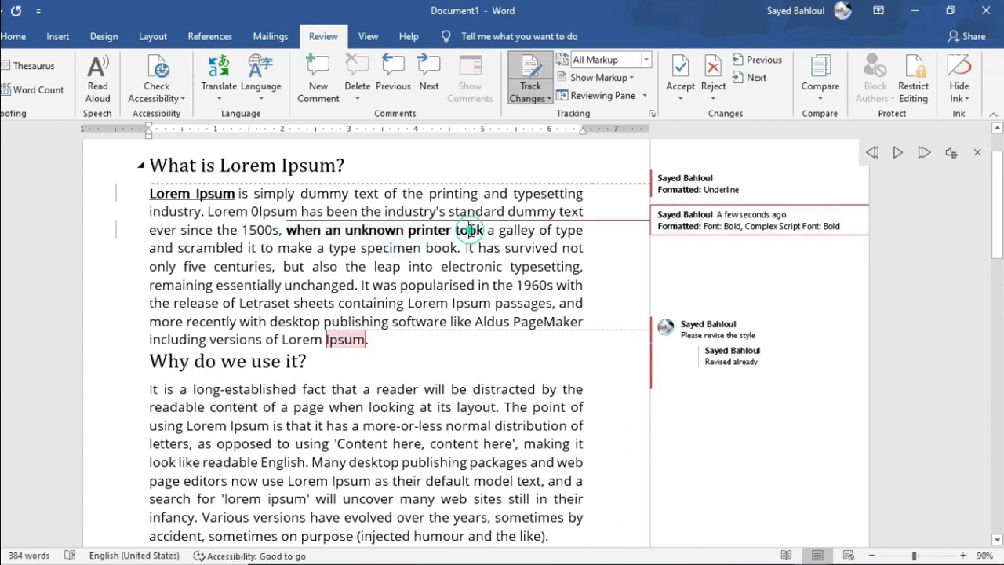
left_click(341, 320)
Step: Delete the word 'Ipsum' before 'passages' as a tracked deletion
double_click(473, 304)
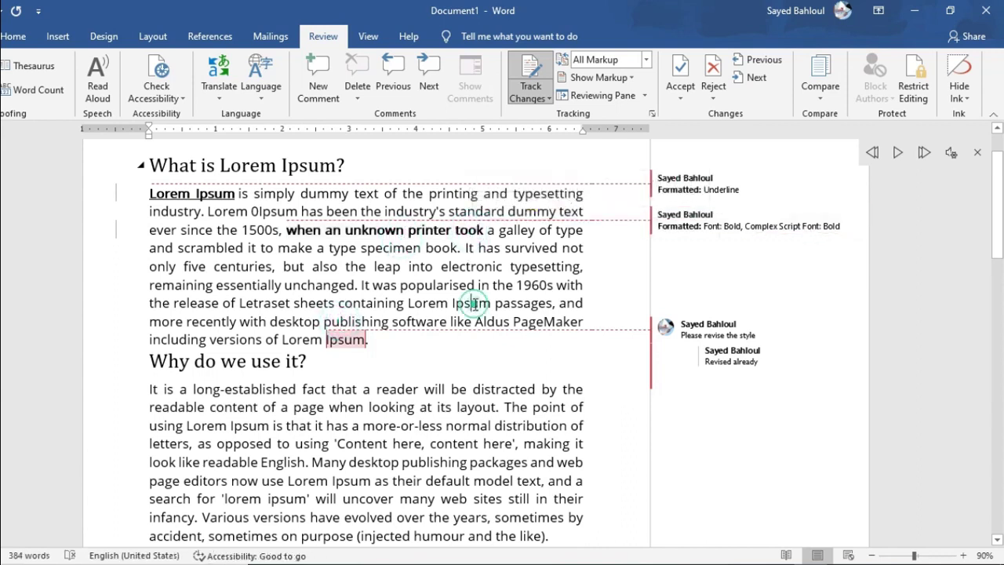
key("Delete")
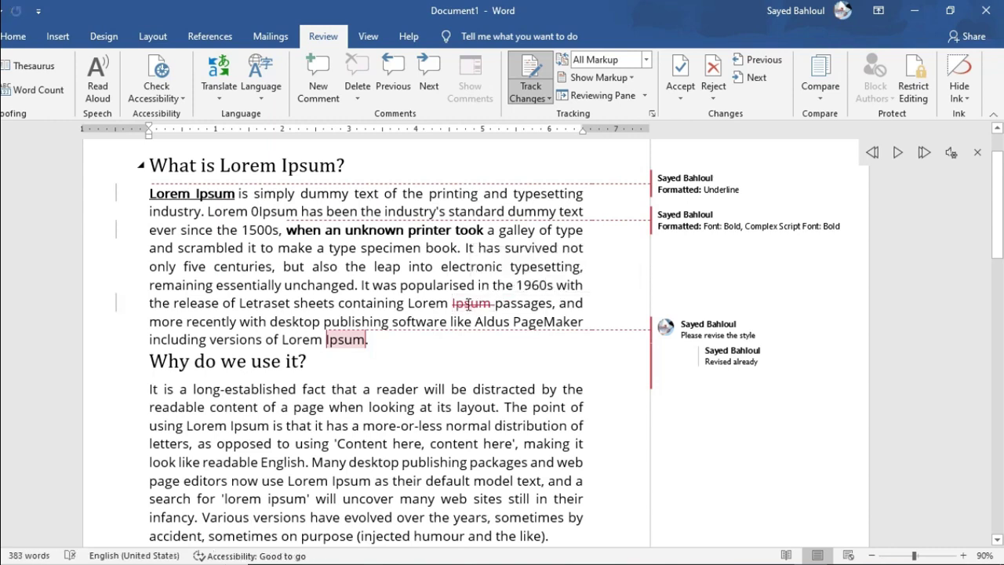
left_click(469, 304)
left_click(470, 303)
left_click(469, 303)
left_click(514, 324)
scroll(474, 361, "up", 2)
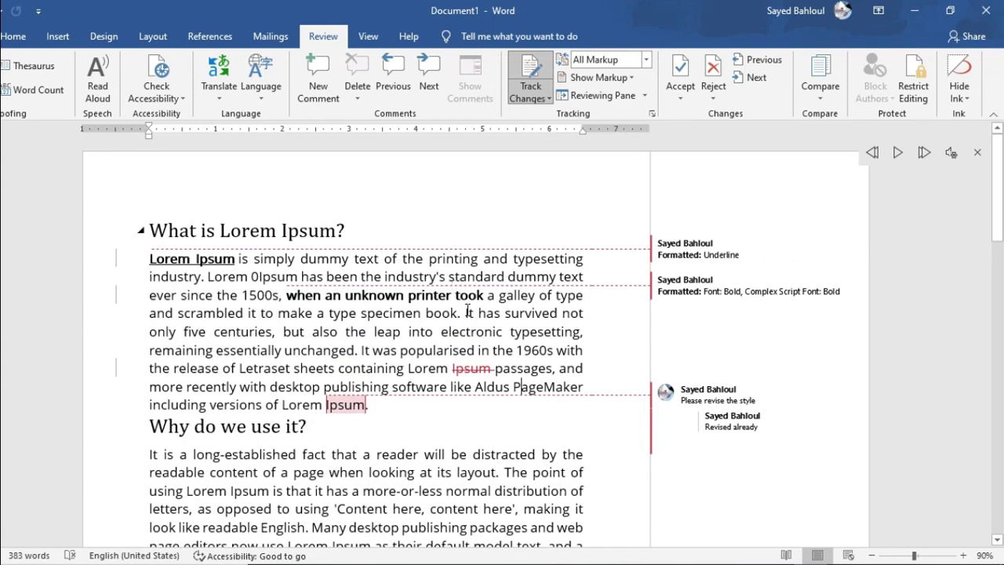
key("ctrl+s")
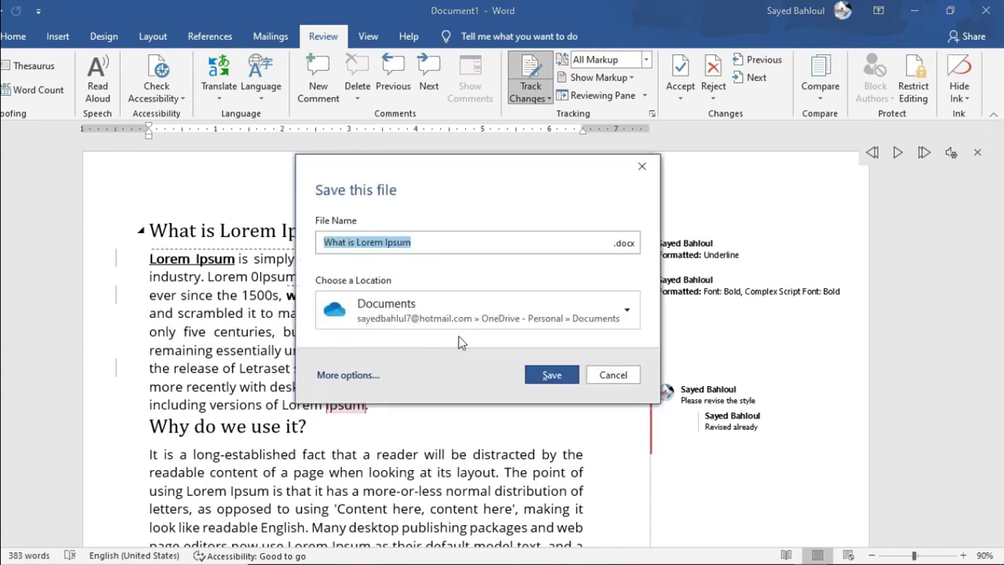
left_click(610, 374)
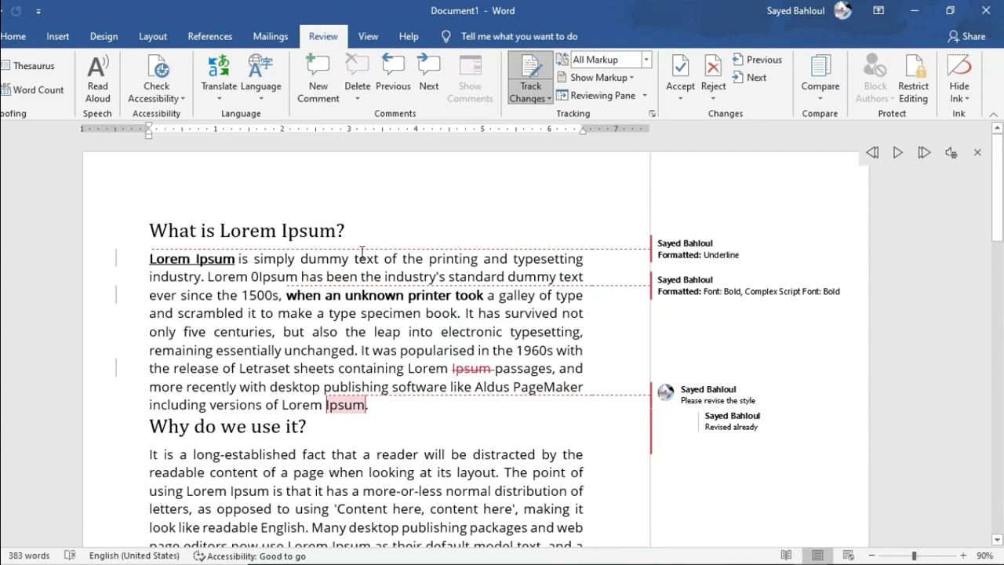
left_click(449, 332)
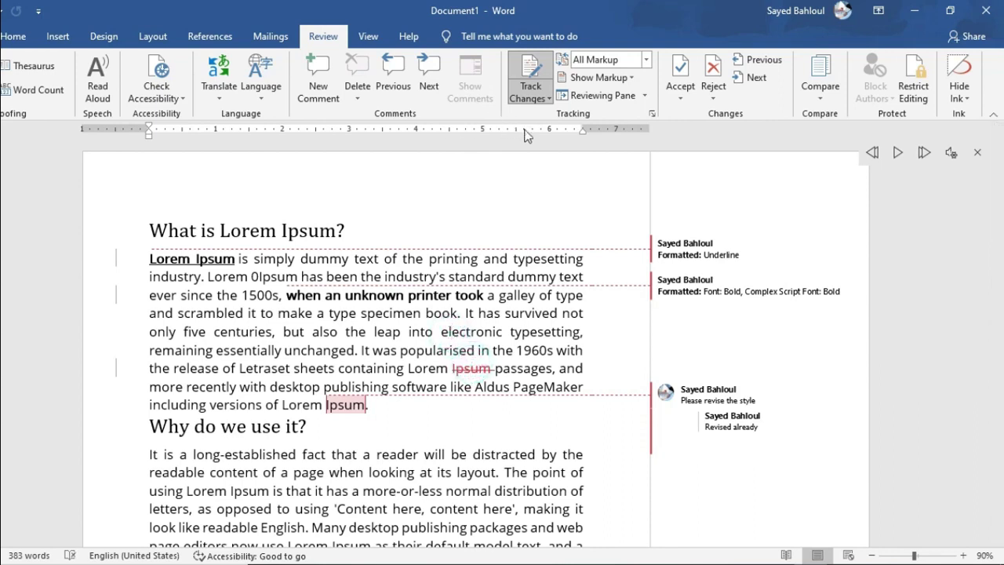
Step: Look over the Track Changes and Show Markup menus, then open the Accept options
left_click(545, 97)
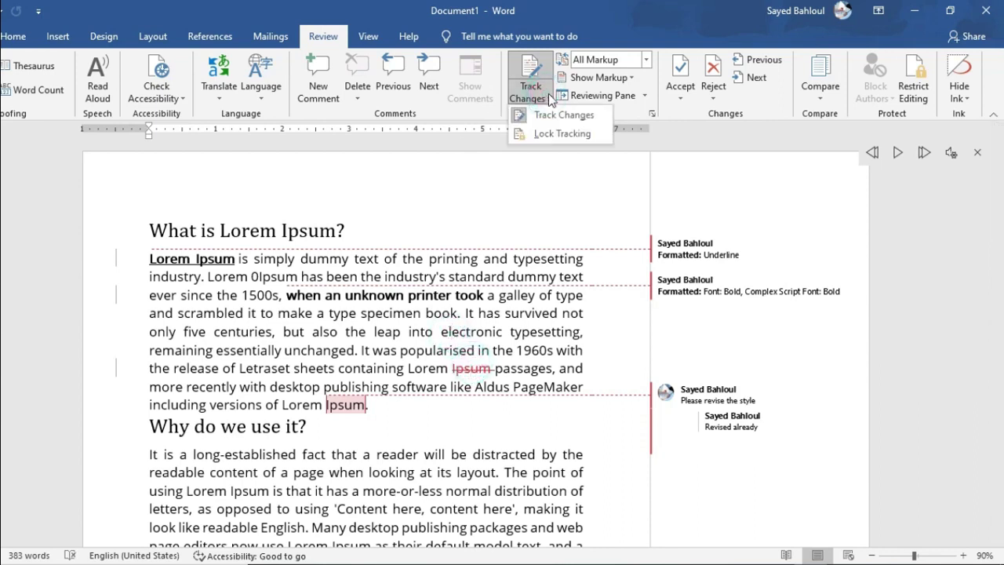
left_click(627, 76)
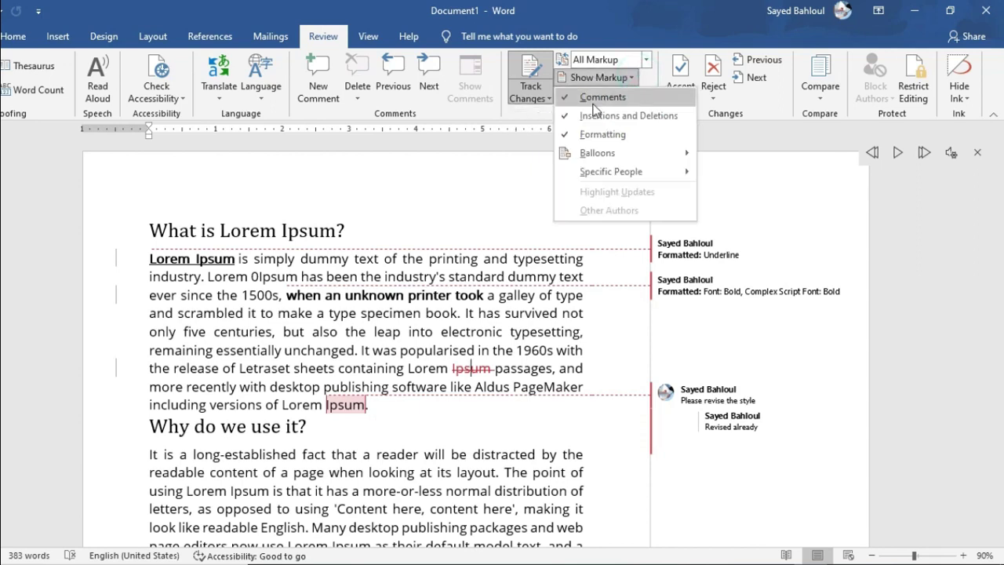
left_click(504, 162)
left_click(680, 94)
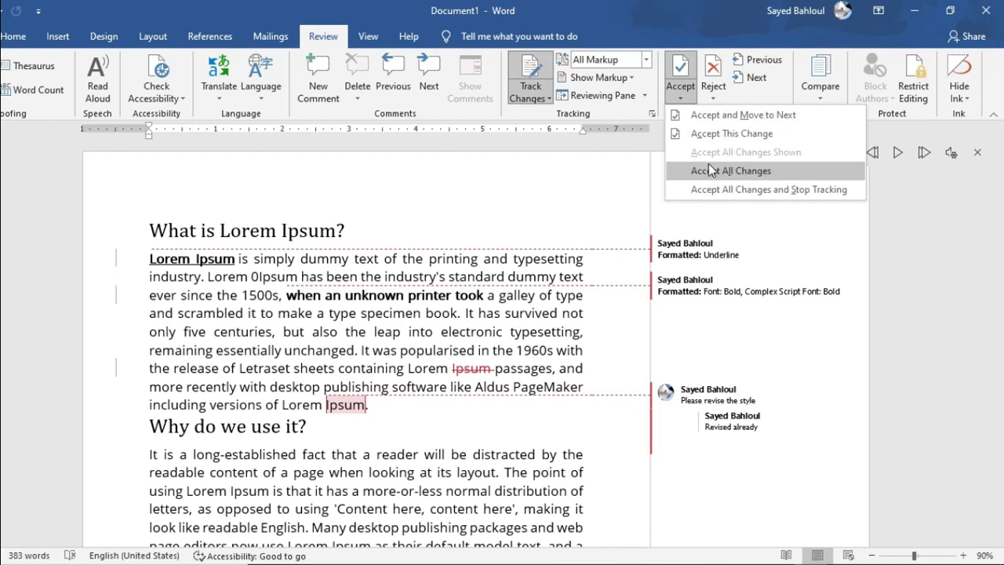
left_click(714, 99)
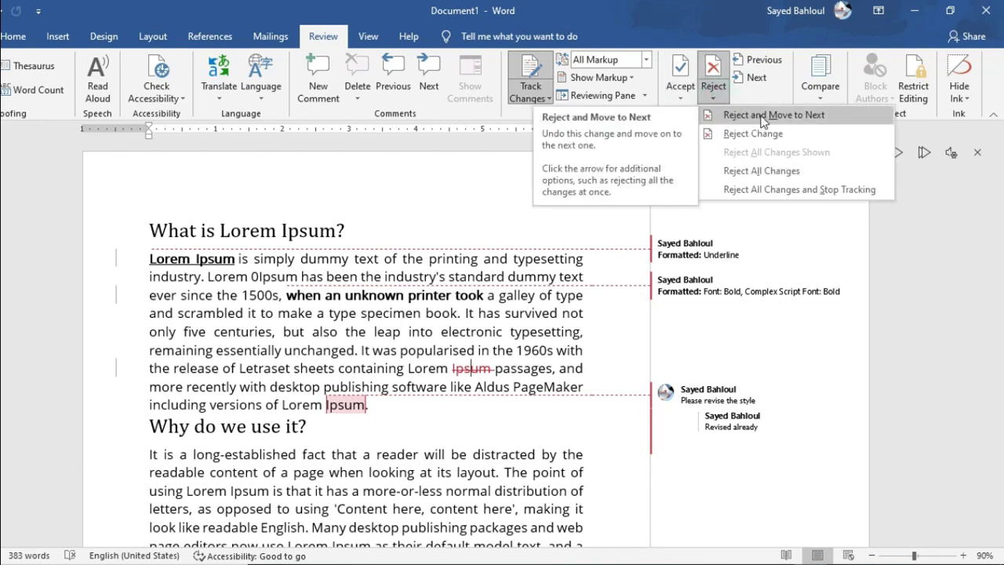
left_click(285, 231)
left_click(213, 262)
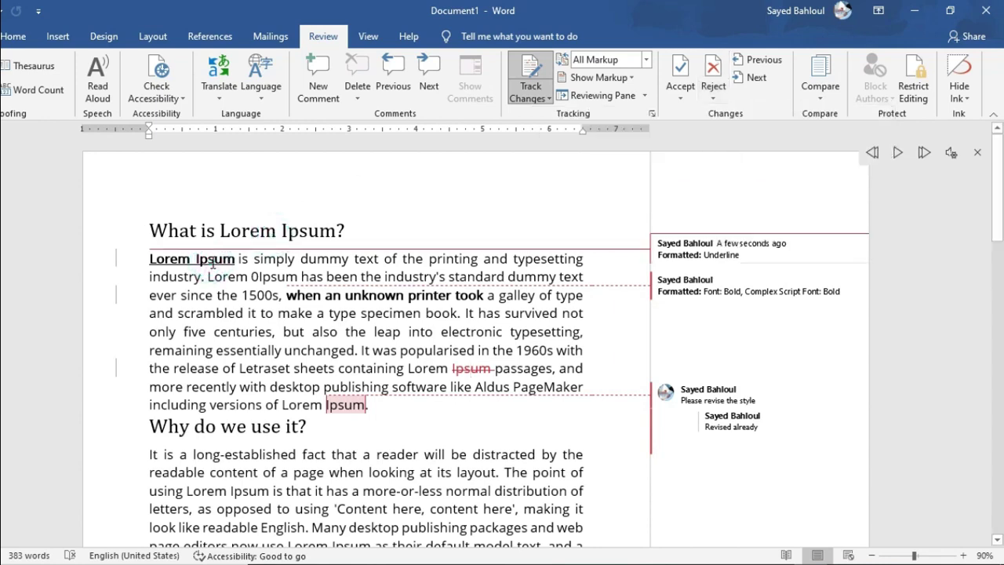
left_click(680, 70)
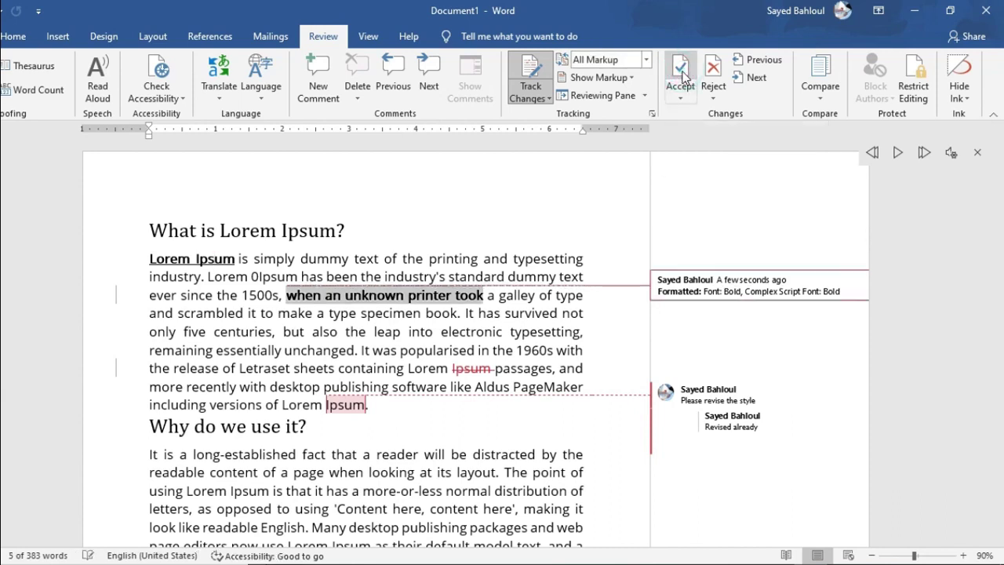
left_click_drag(212, 258, 267, 241)
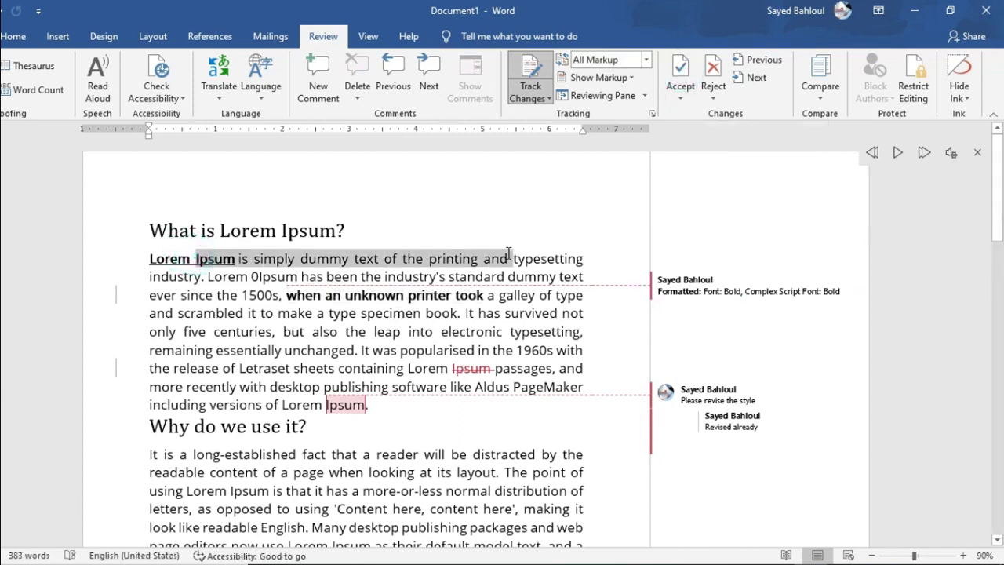
double_click(164, 258)
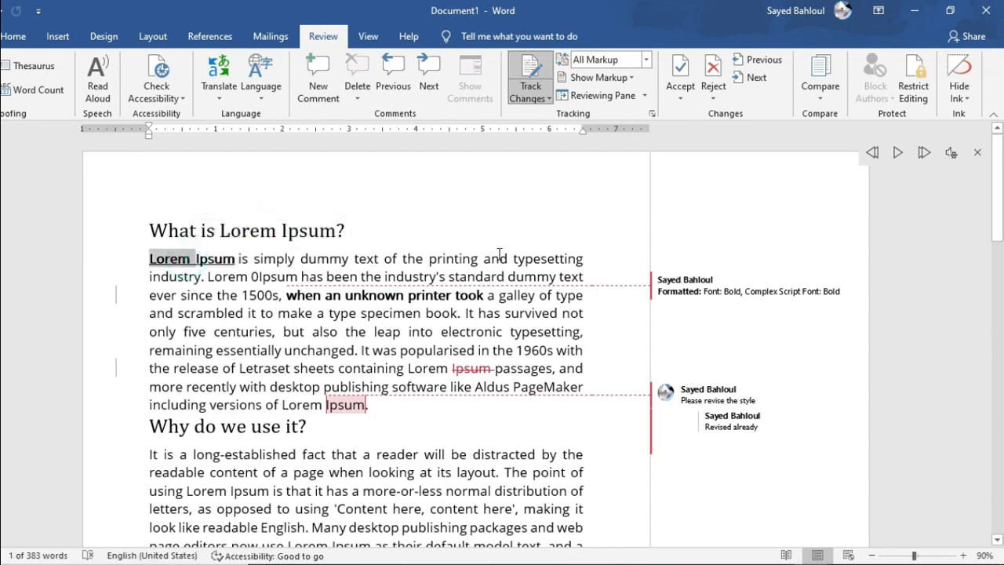
left_click(453, 262)
left_click(370, 293)
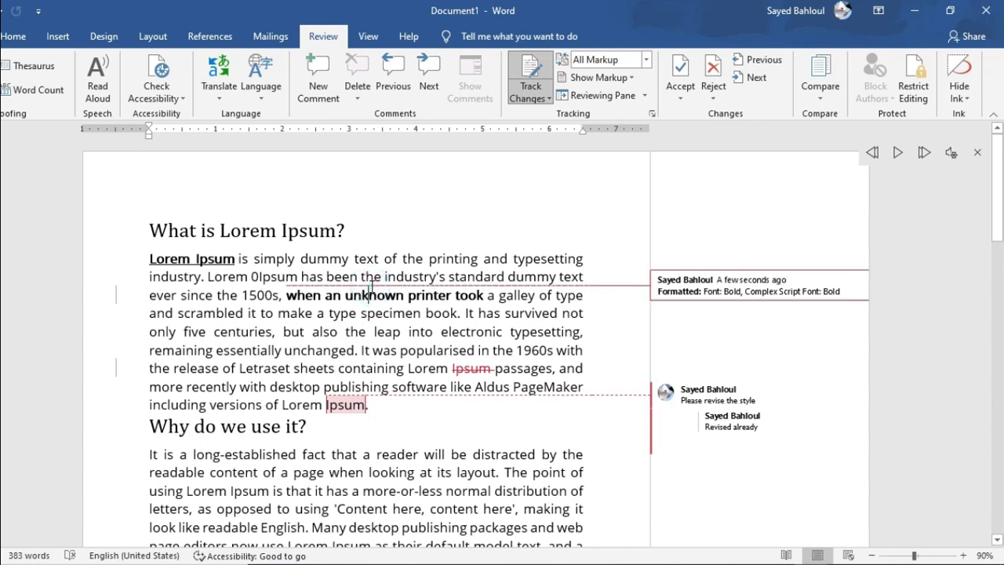
left_click(713, 86)
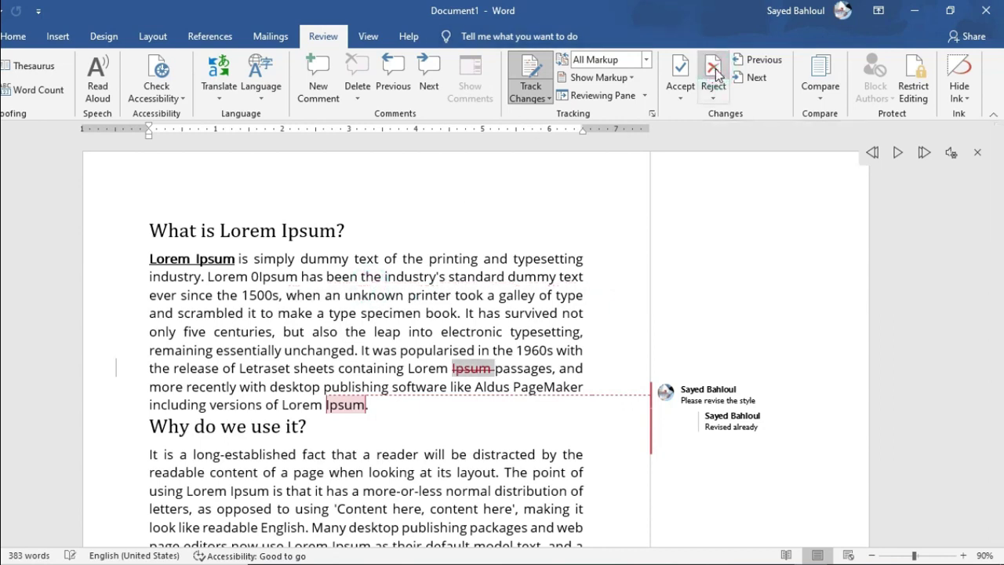
left_click(298, 295)
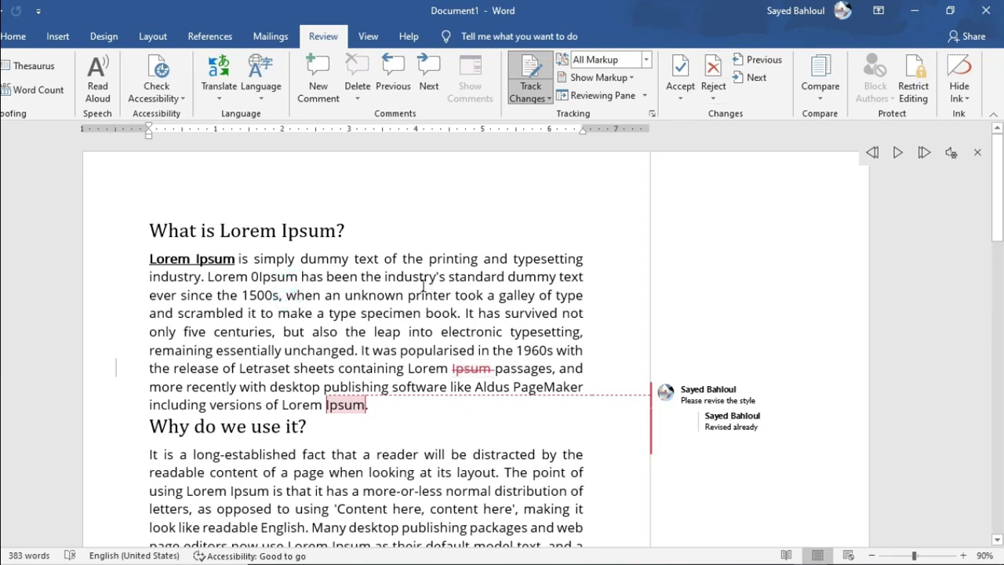
triple_click(346, 295)
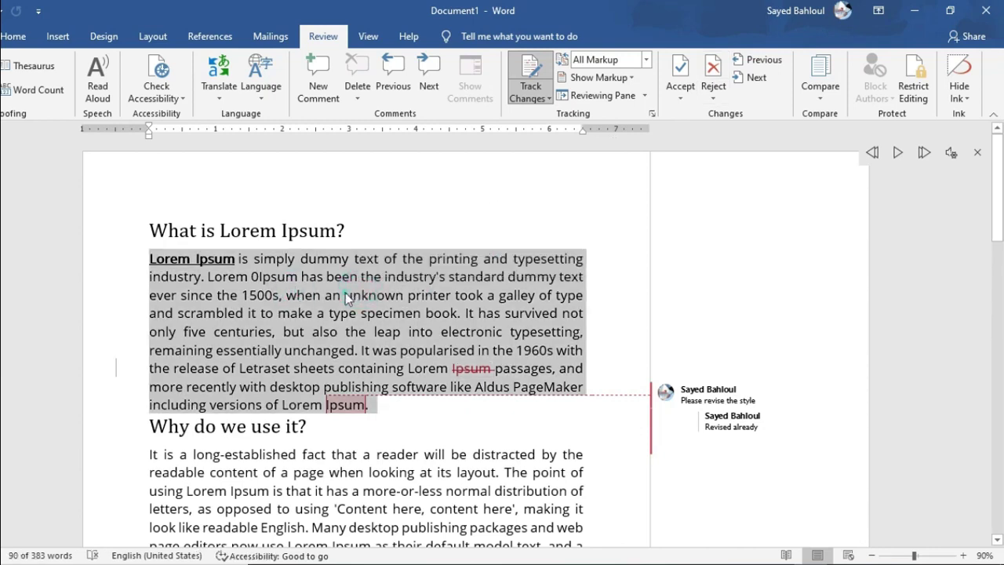
left_click(344, 294)
left_click_drag(290, 294, 433, 294)
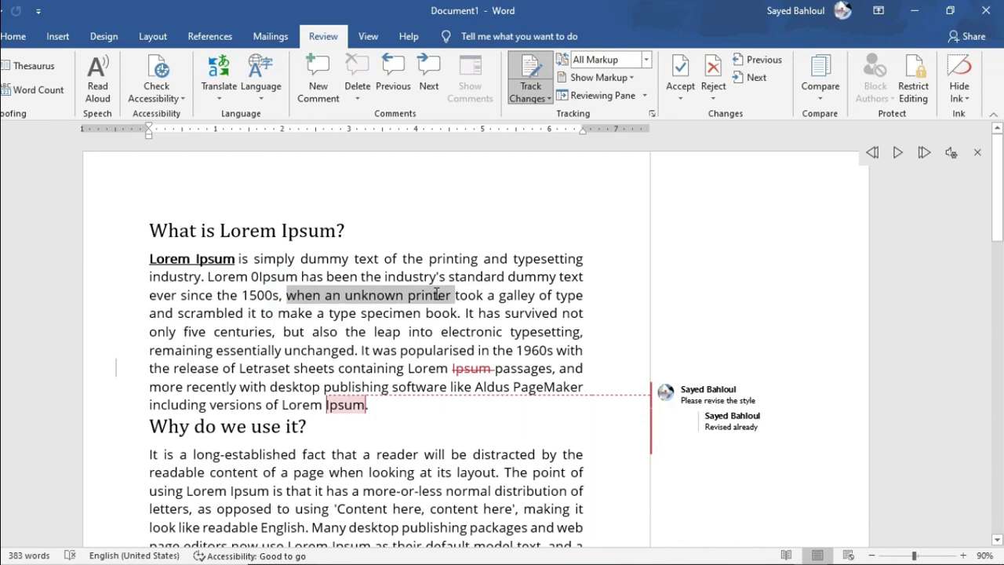
left_click(469, 295)
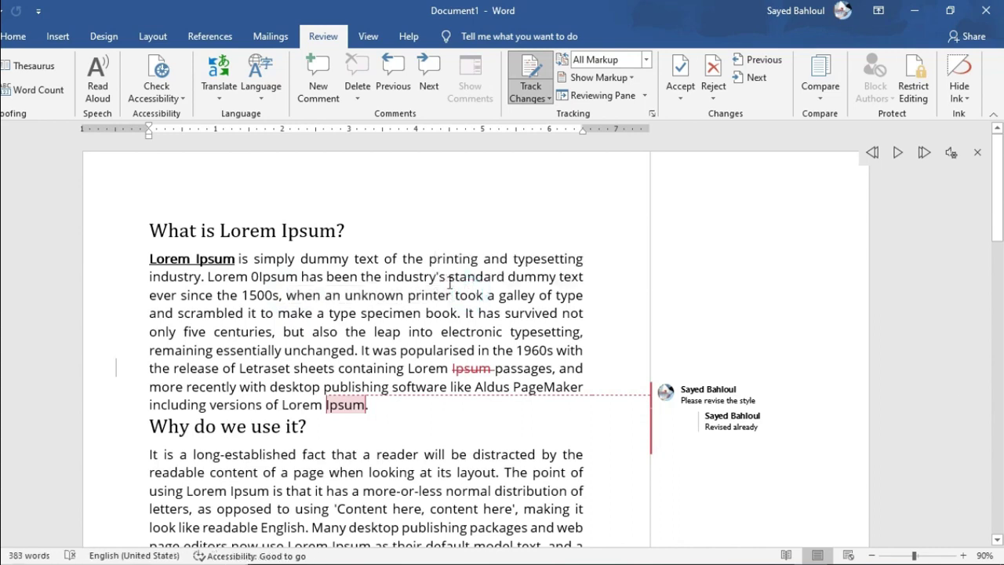
triple_click(430, 298)
left_click(429, 298)
double_click(473, 368)
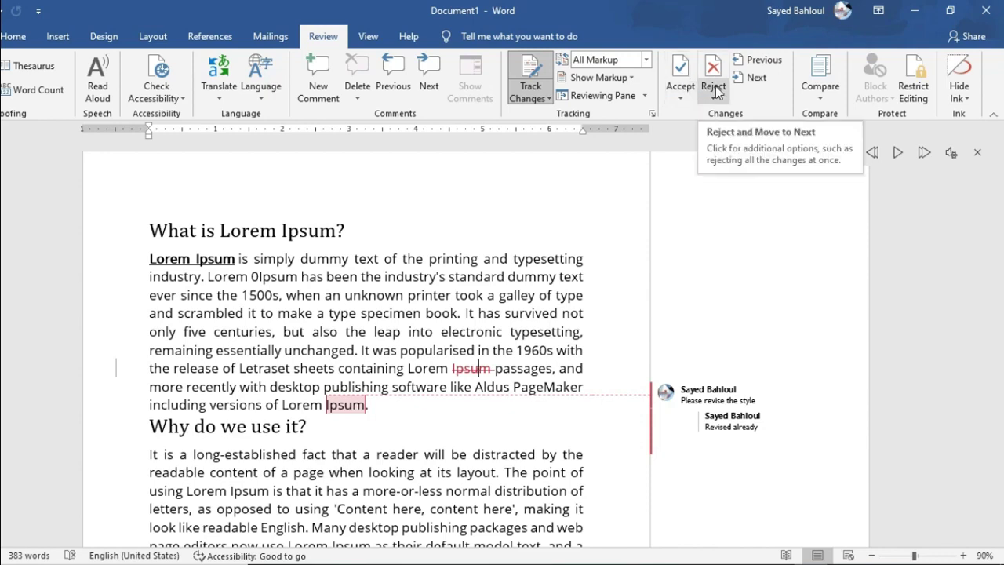
left_click(454, 291)
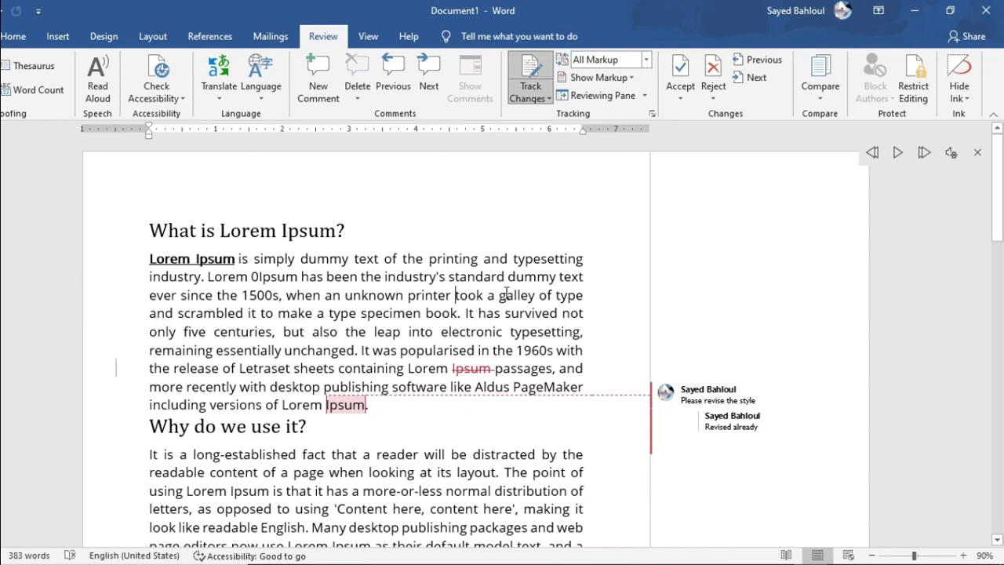
Step: Choose Accept All Changes and Stop Tracking, so the text reads 'containing Lorem passages'
scroll(506, 260, "down", 3)
scroll(506, 260, "down", 2)
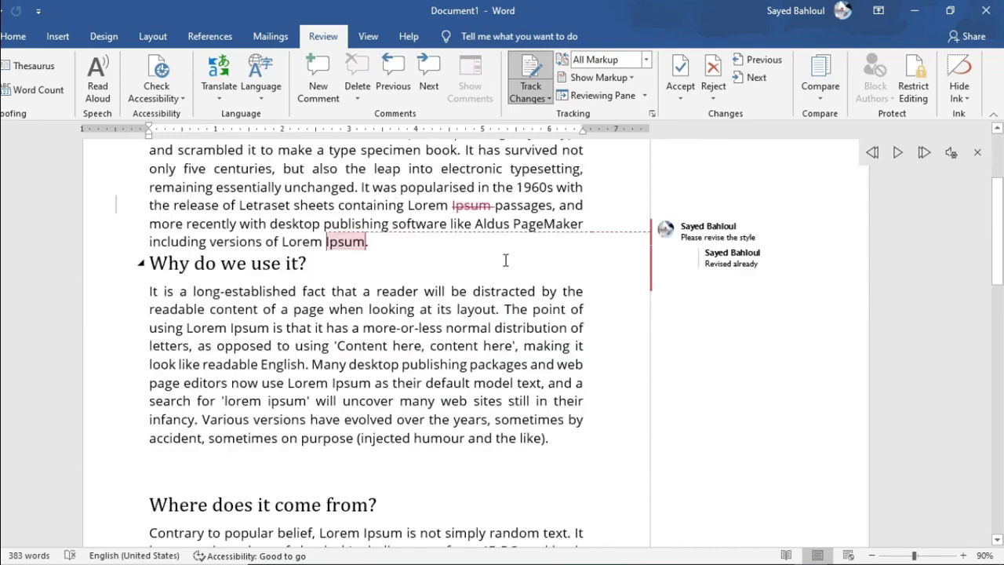
scroll(505, 259, "up", 4)
left_click(680, 98)
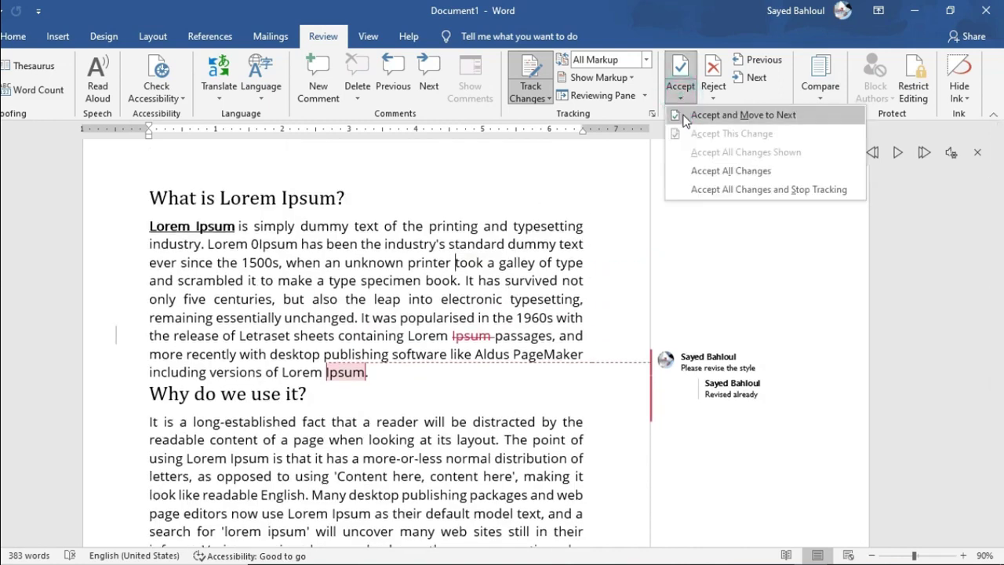
left_click(712, 189)
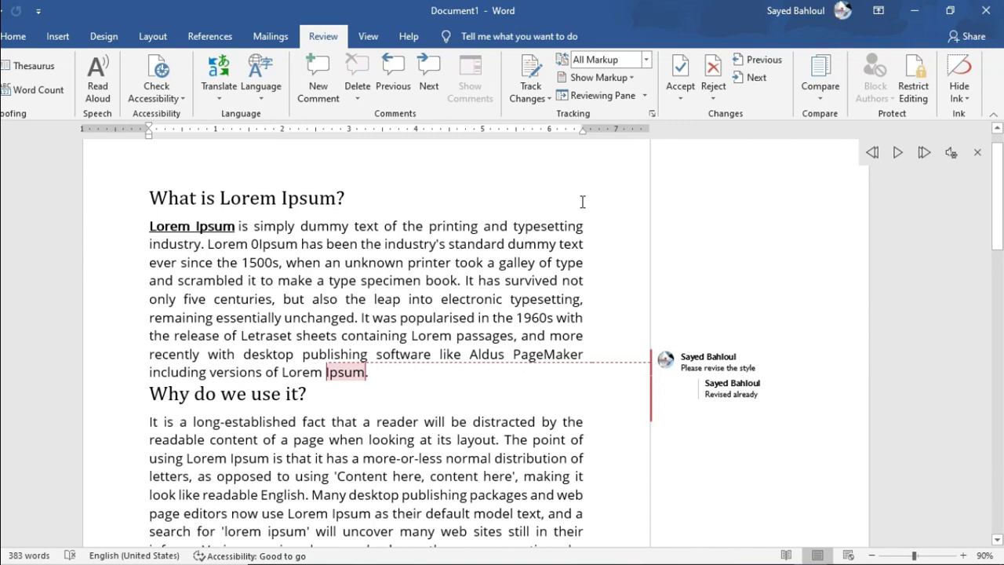
left_click(684, 99)
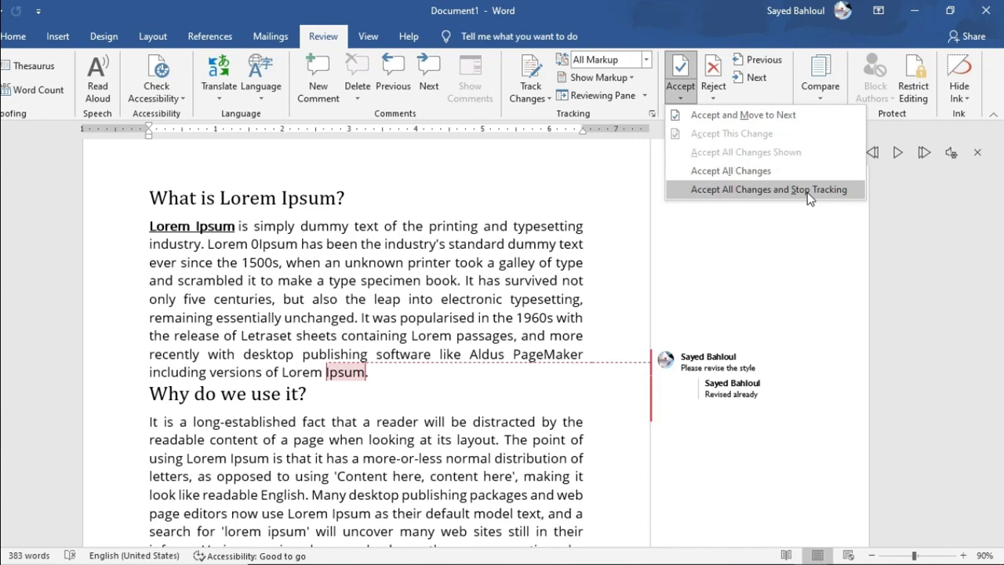
left_click(549, 213)
scroll(504, 257, "down", 1)
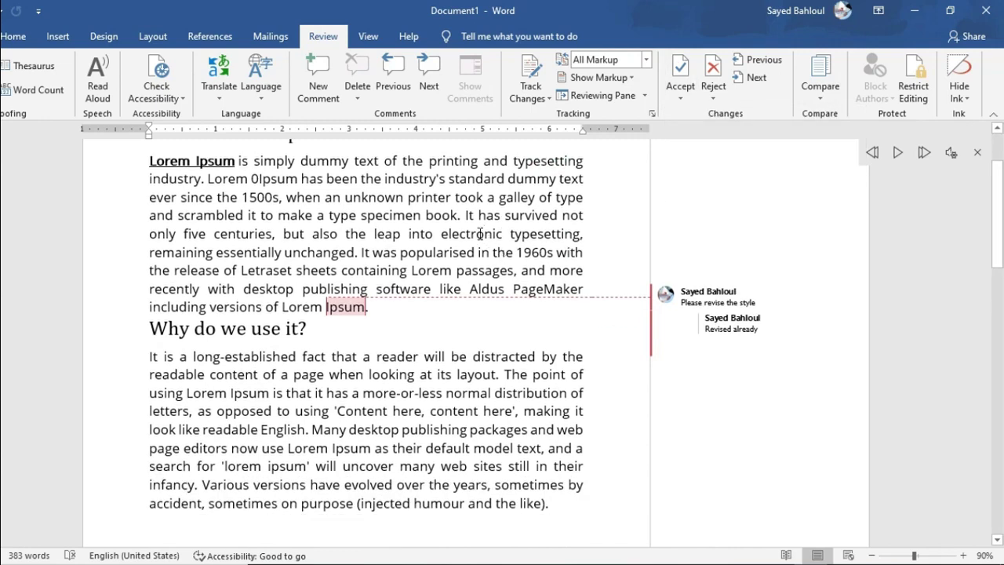
scroll(486, 235, "up", 1)
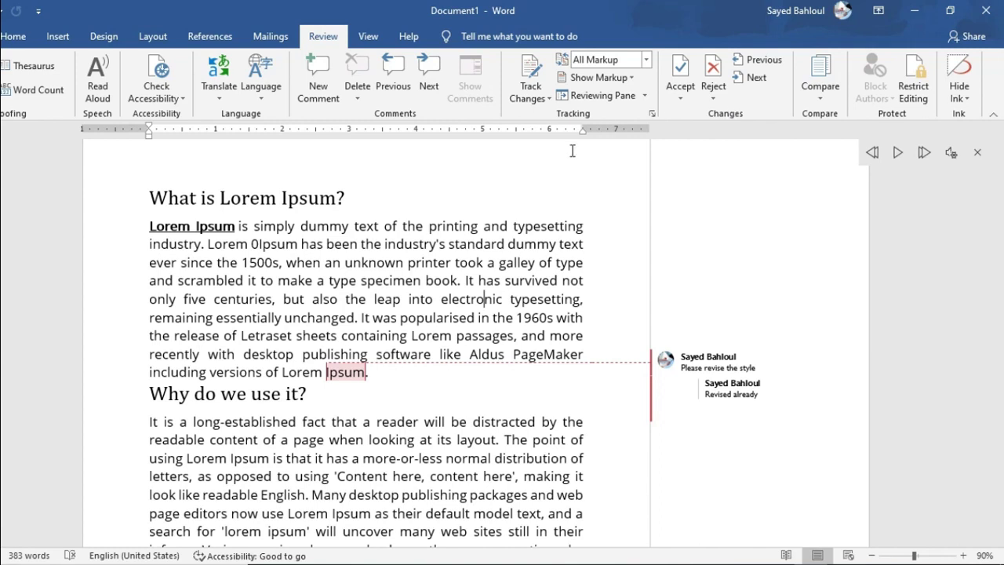
Step: Keep the Display for Review level set to All Markup
left_click(645, 62)
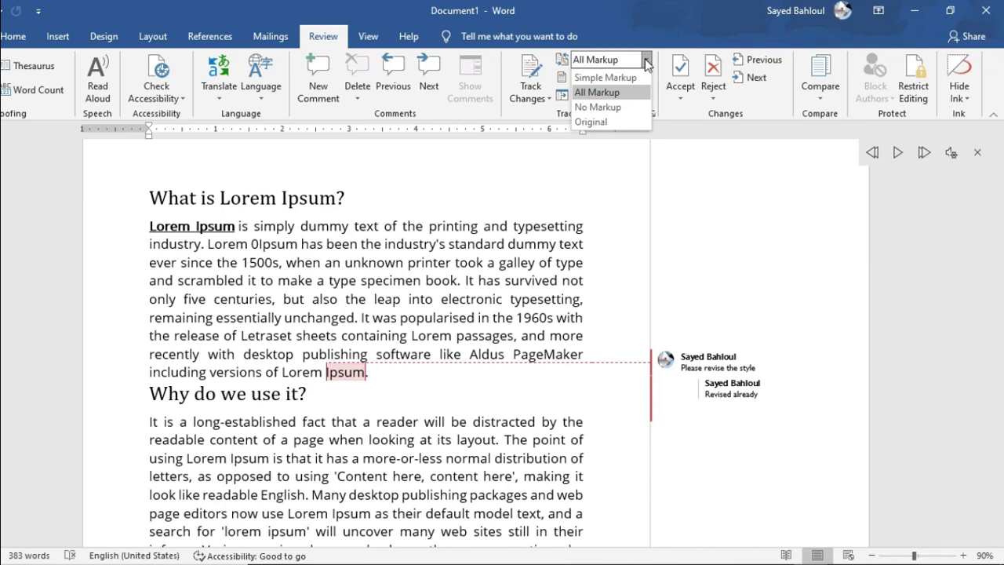
left_click(495, 245)
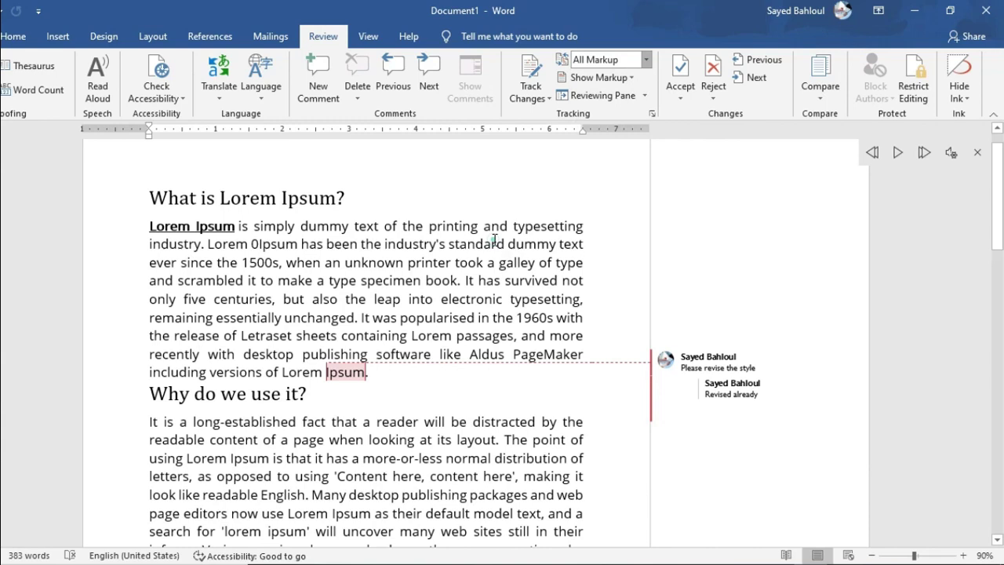
left_click(645, 62)
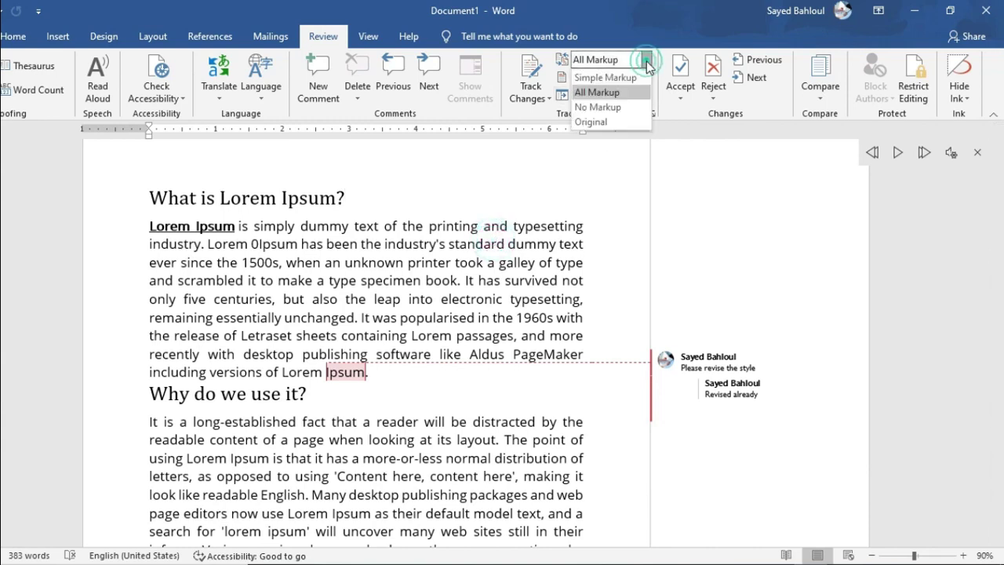
left_click(613, 94)
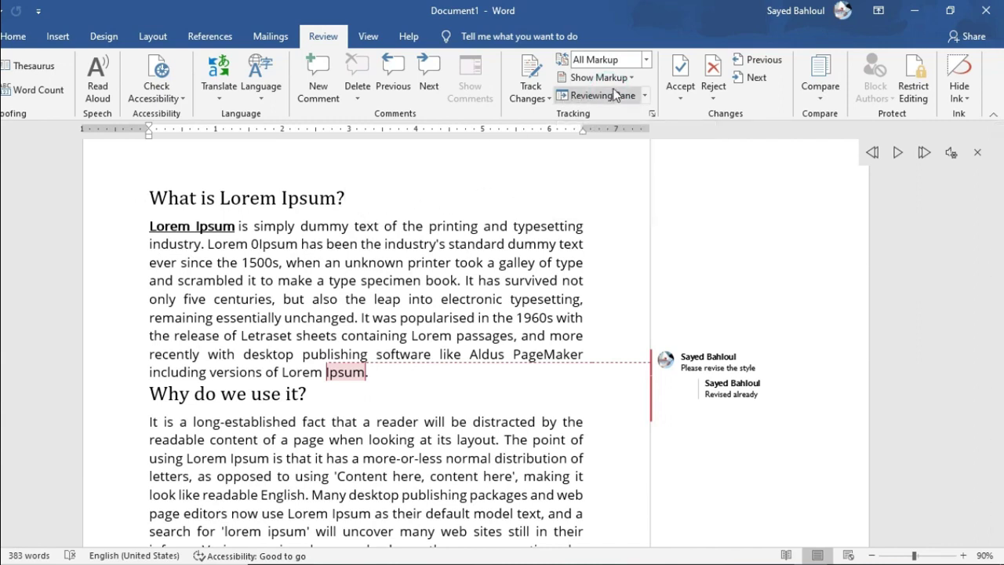
Step: Turn Comments off and back on in the Show Markup choices
left_click(625, 78)
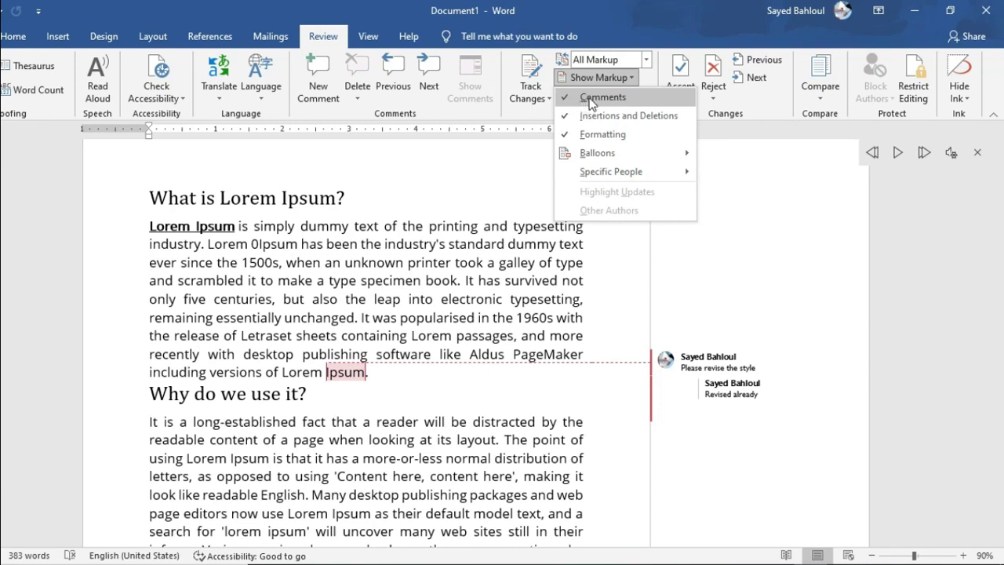
left_click(591, 101)
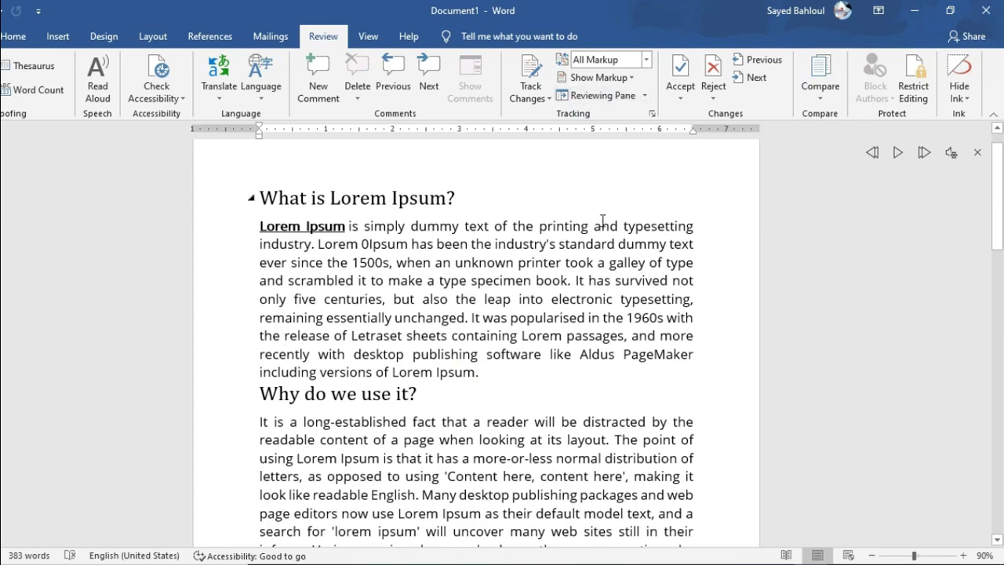
left_click(596, 77)
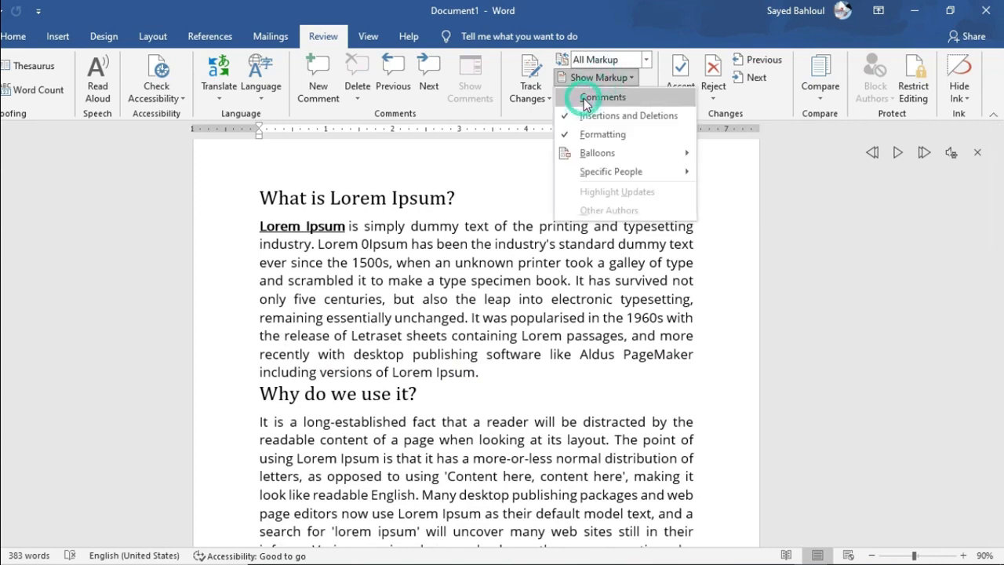
left_click(588, 97)
left_click(611, 77)
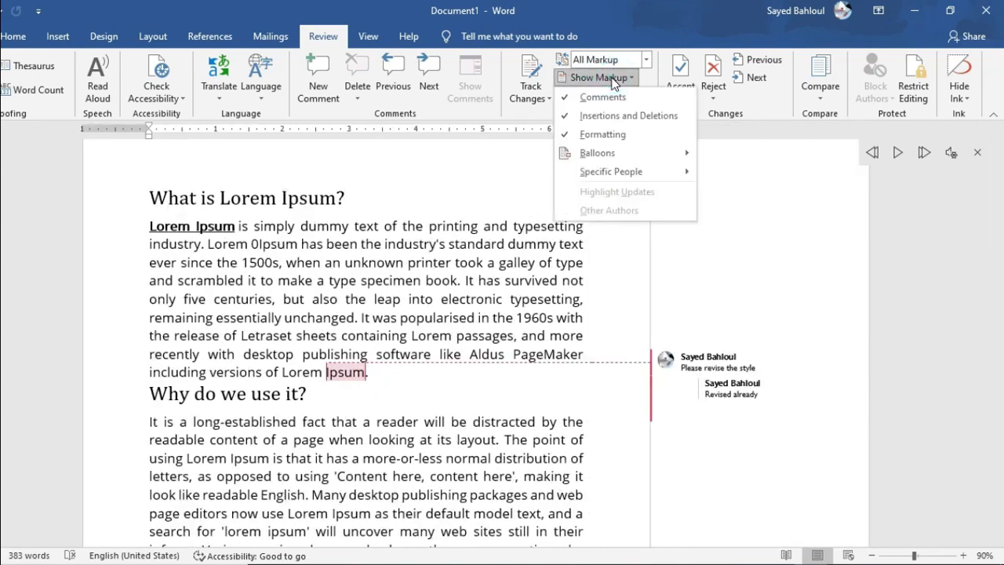
Step: Enable Formatting in Show Markup, with Display for Review still on All Markup
left_click(600, 135)
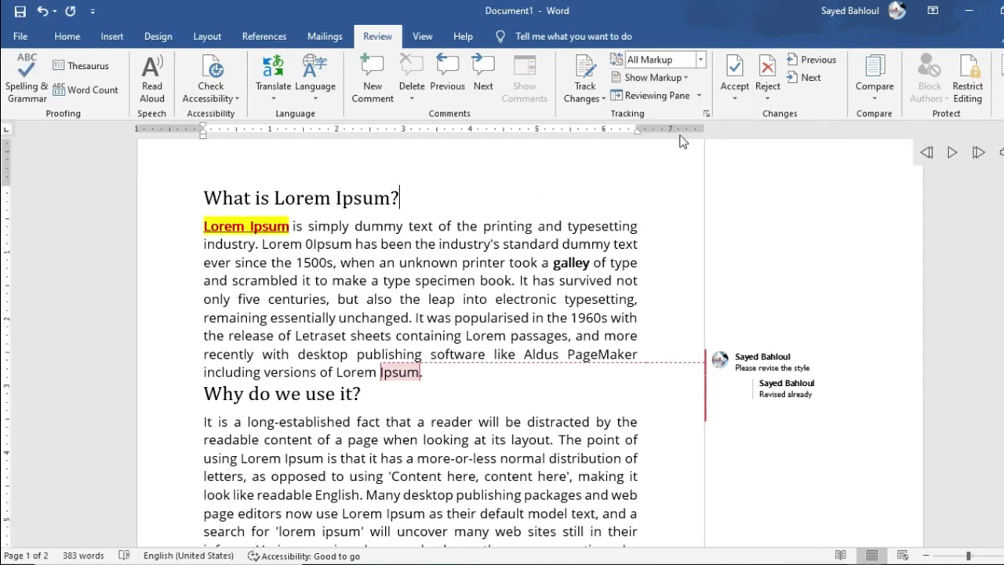
left_click(699, 60)
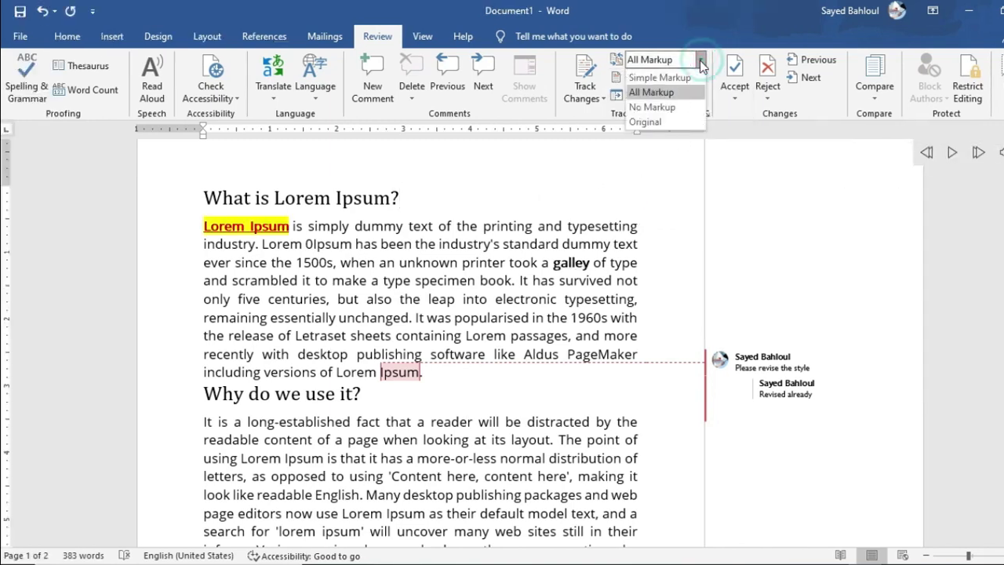
left_click(663, 92)
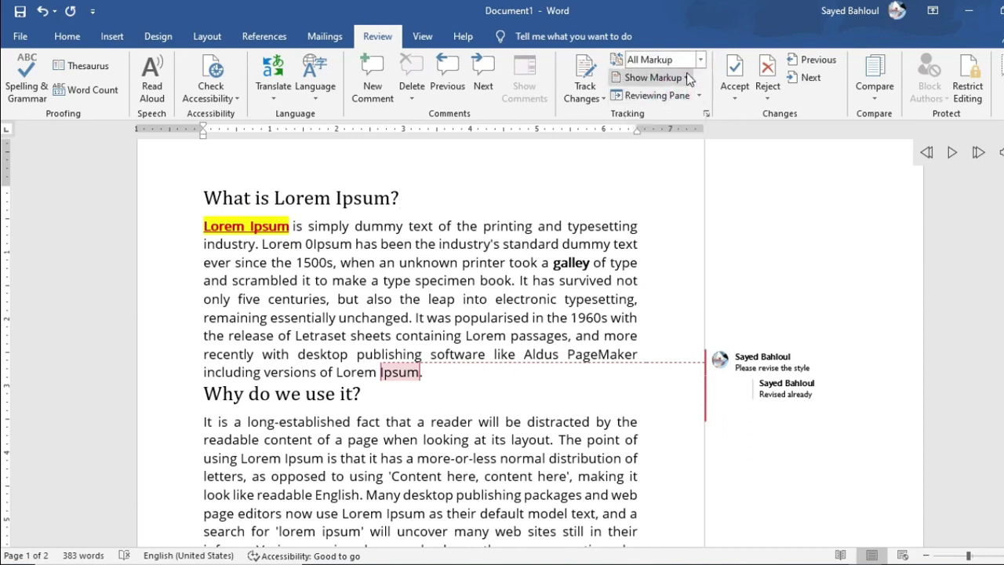
left_click(683, 77)
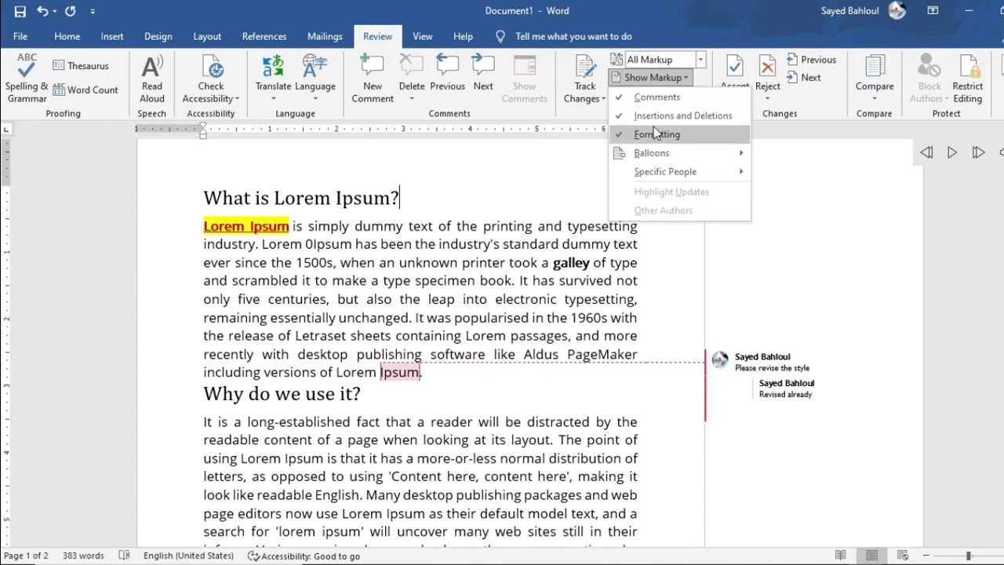
left_click(521, 233)
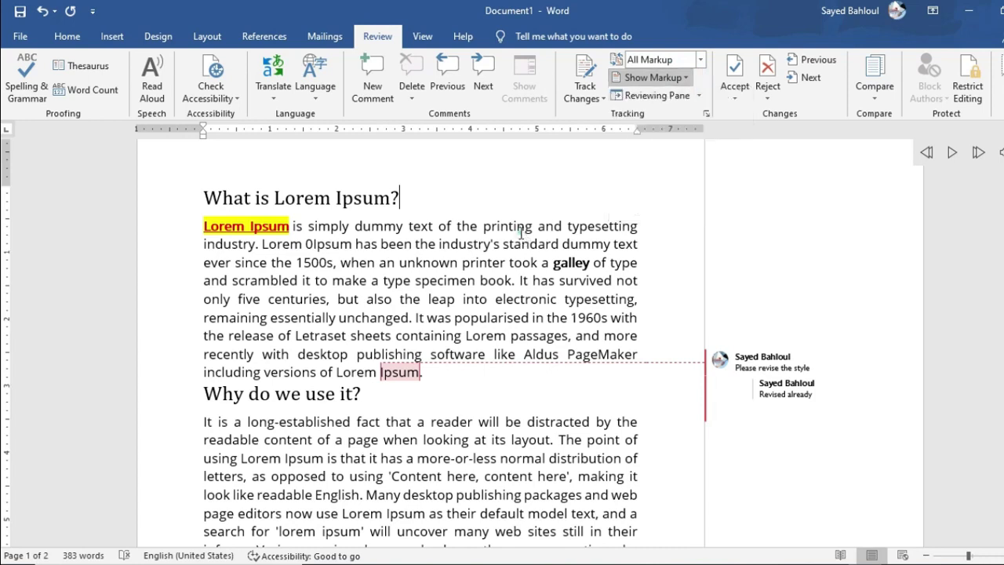
left_click(690, 98)
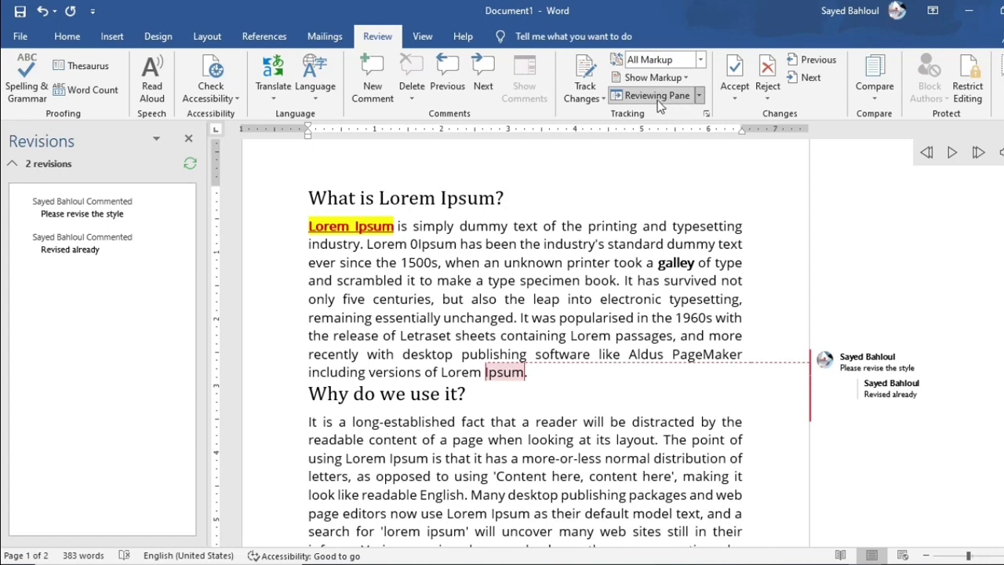
left_click(669, 101)
left_click(670, 98)
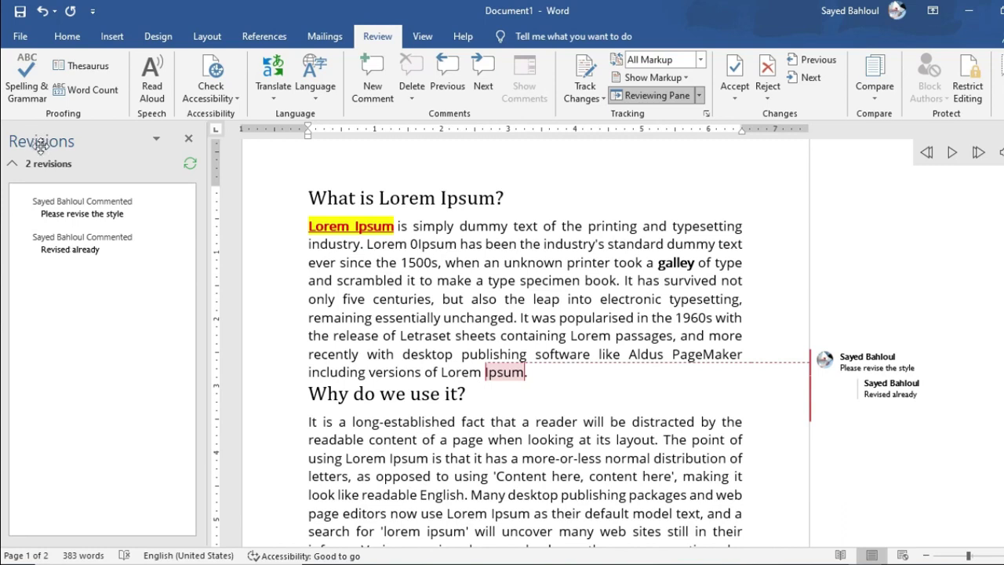
triple_click(102, 220)
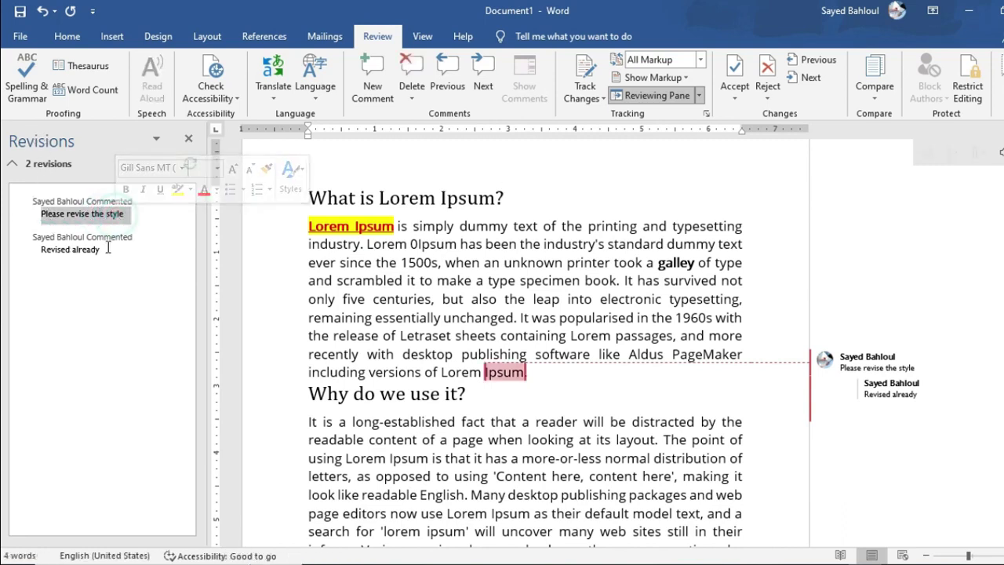
left_click(109, 242)
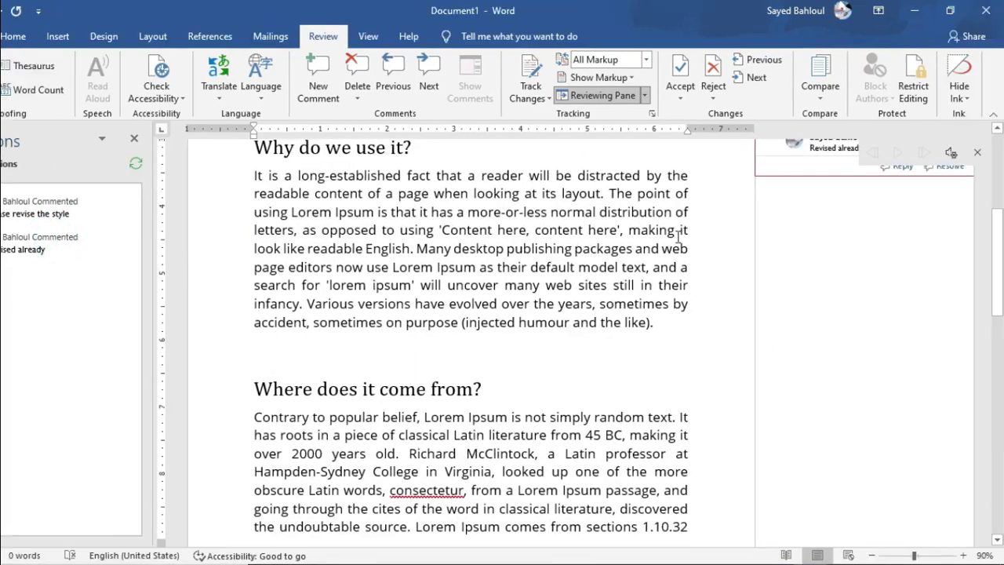
scroll(745, 251, "up", 1)
left_click(902, 208)
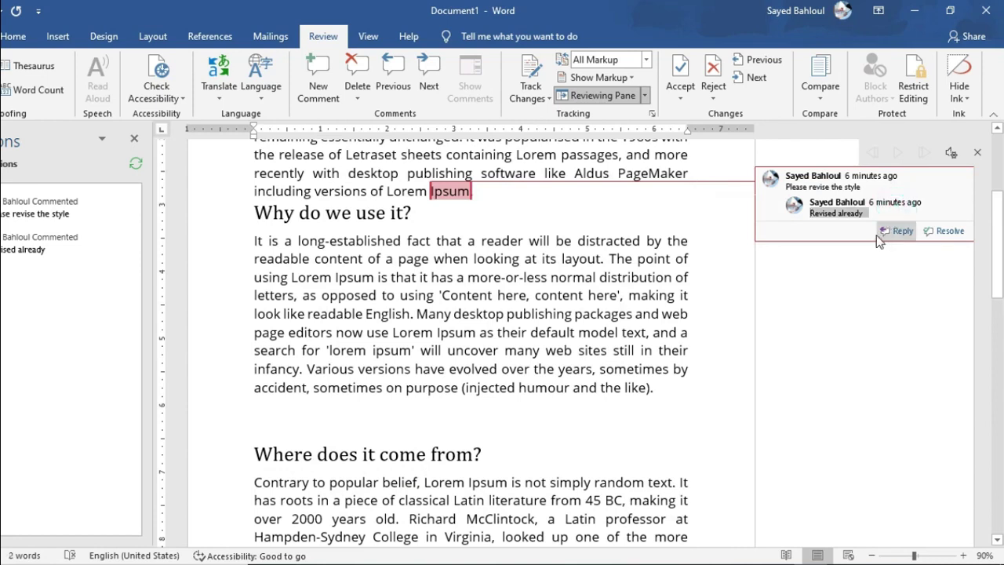
left_click(821, 185)
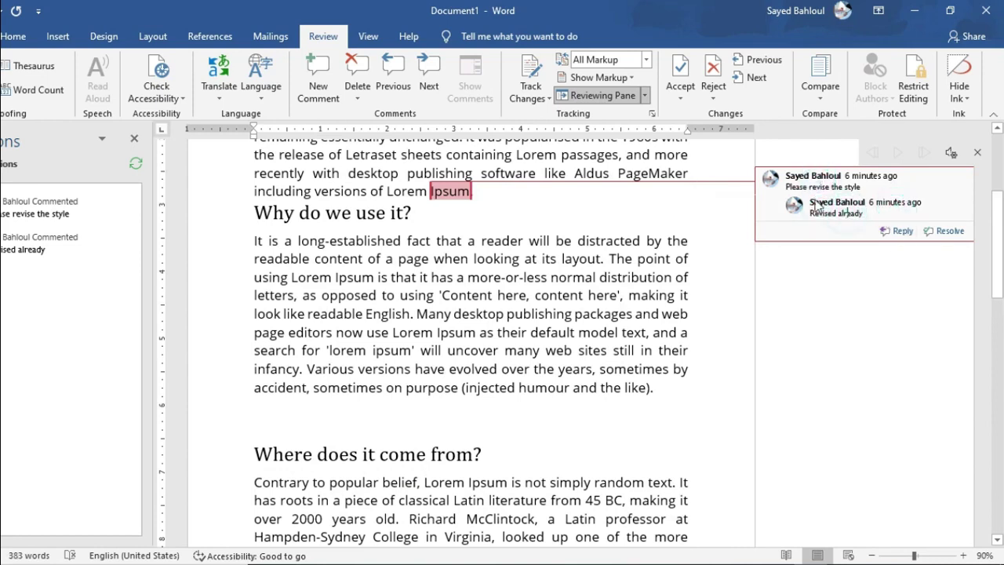
triple_click(808, 184)
left_click(587, 258)
scroll(565, 235, "up", 2)
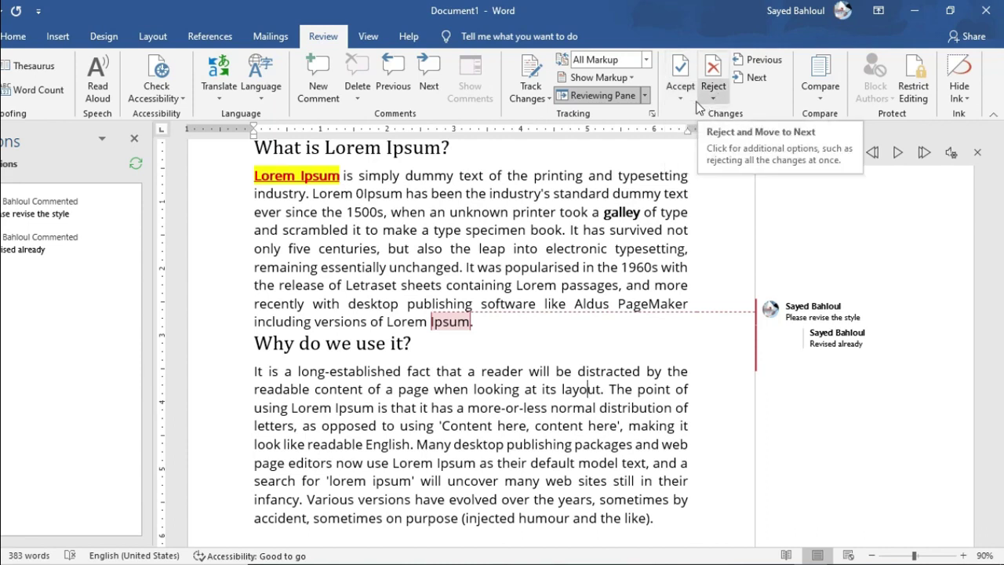
Step: Dismiss the Accept menu, then close the Revisions pane and the Read Aloud controls
left_click(680, 98)
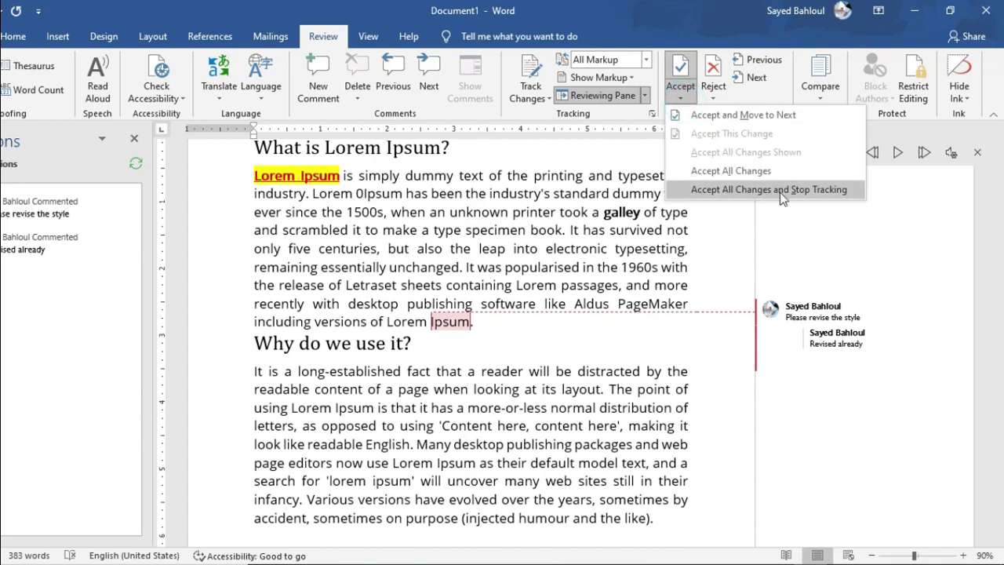
left_click(607, 202)
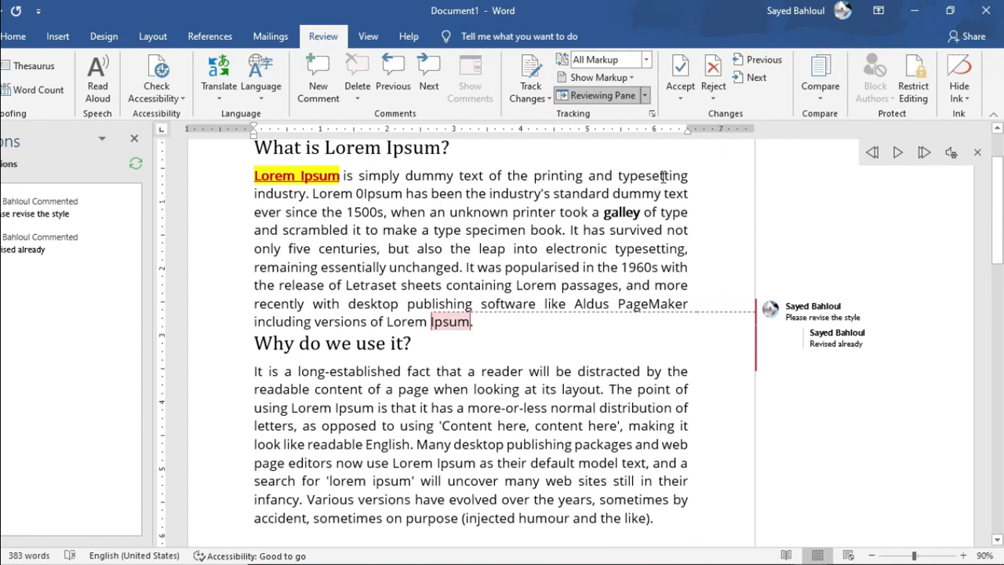
left_click(134, 138)
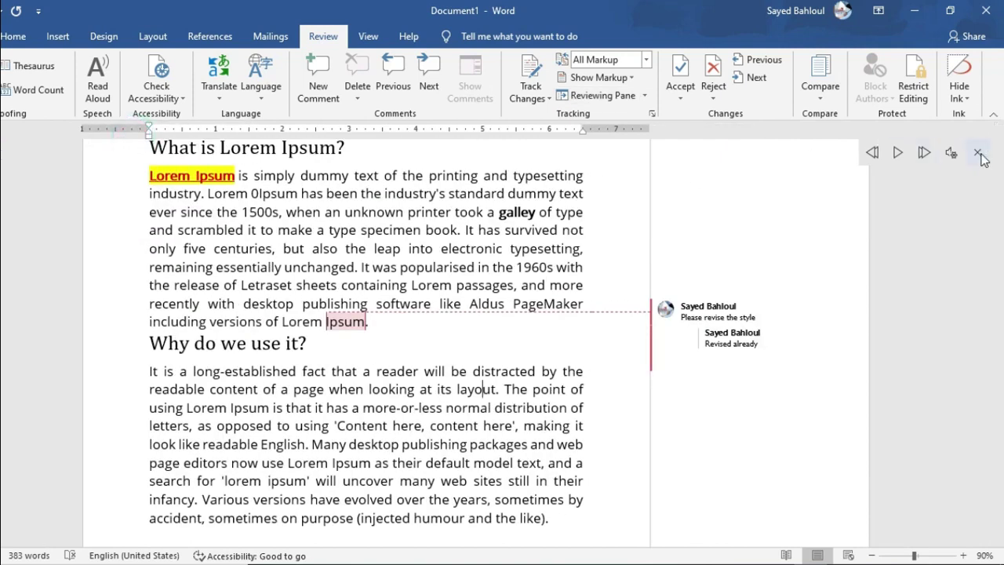
left_click(978, 153)
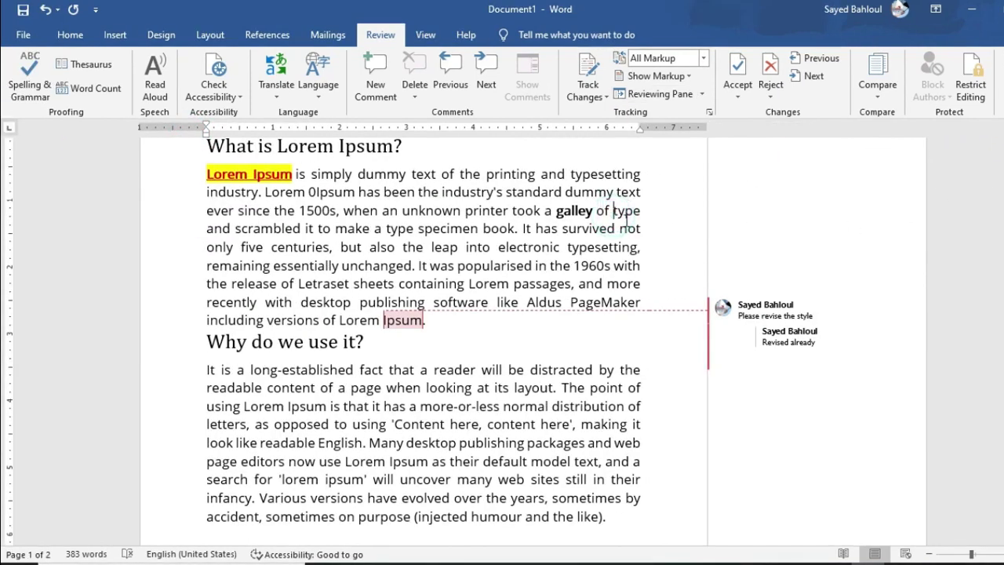
scroll(623, 211, "up", 2)
Step: Save the document to the Desktop under the name '1'
key("ctrl+s")
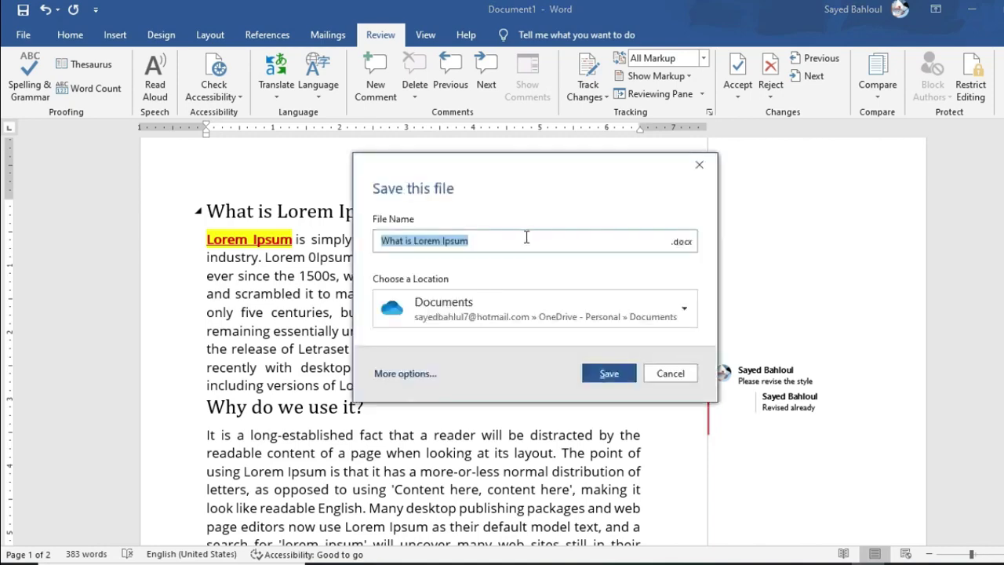
left_click(404, 374)
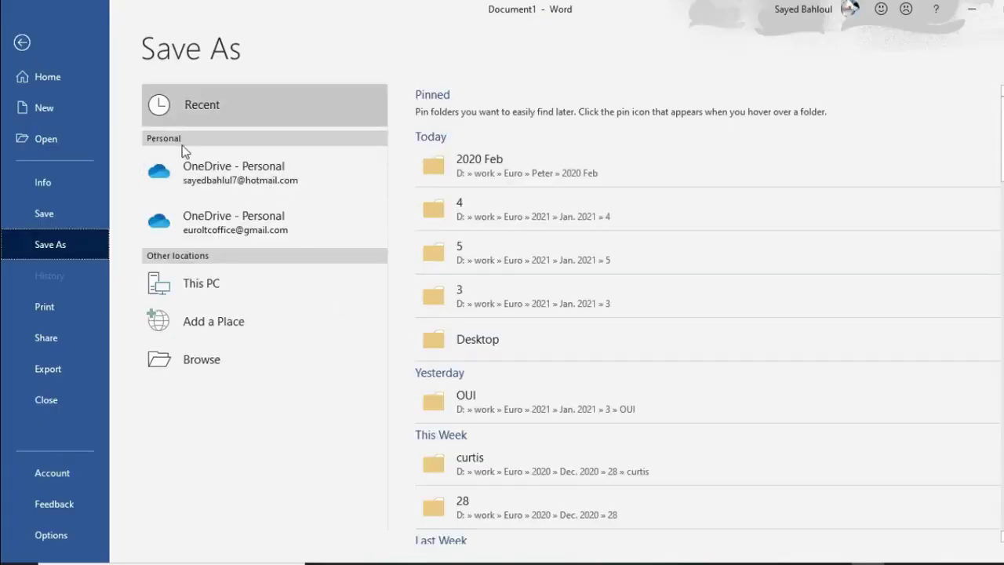
left_click(461, 170)
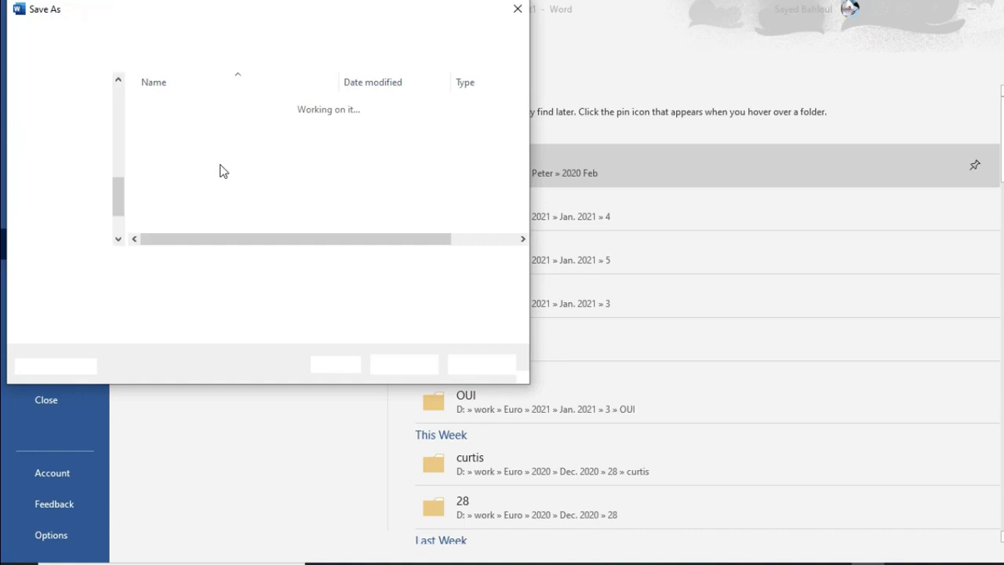
scroll(116, 105, "up", 3)
scroll(117, 90, "up", 2)
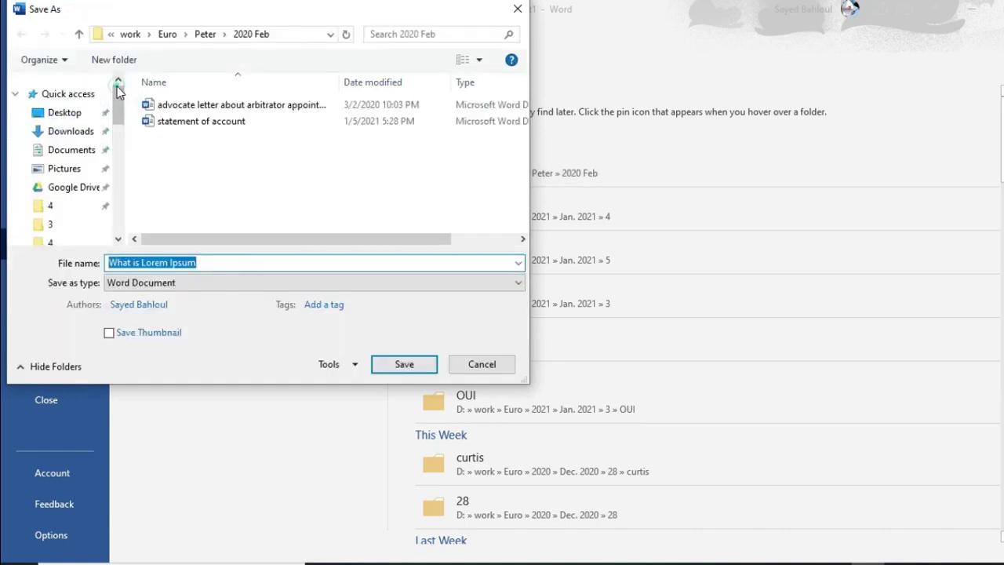
left_click(65, 112)
triple_click(208, 262)
type("1")
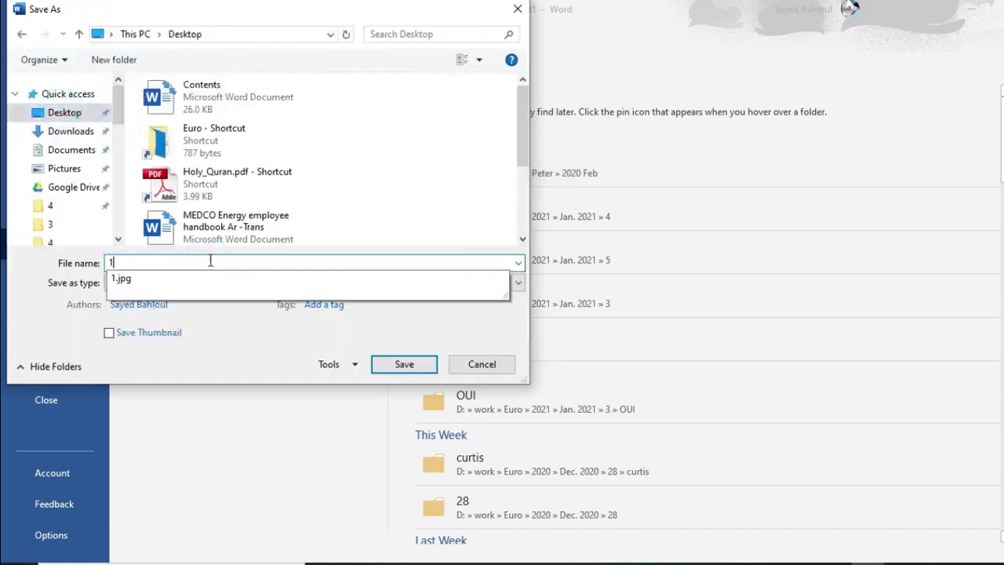
left_click(404, 364)
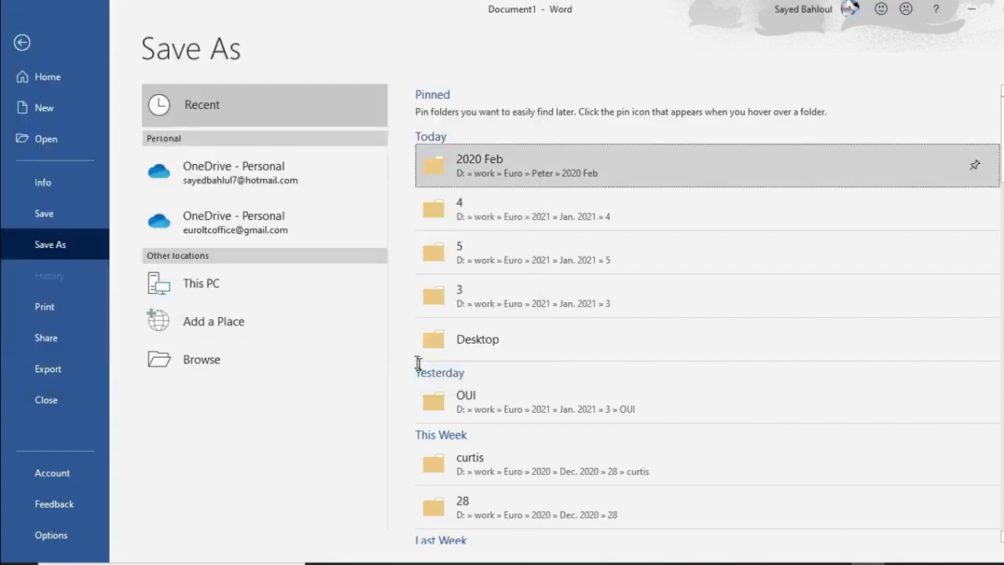
Step: Save another copy on the Desktop named '2'
left_click(22, 35)
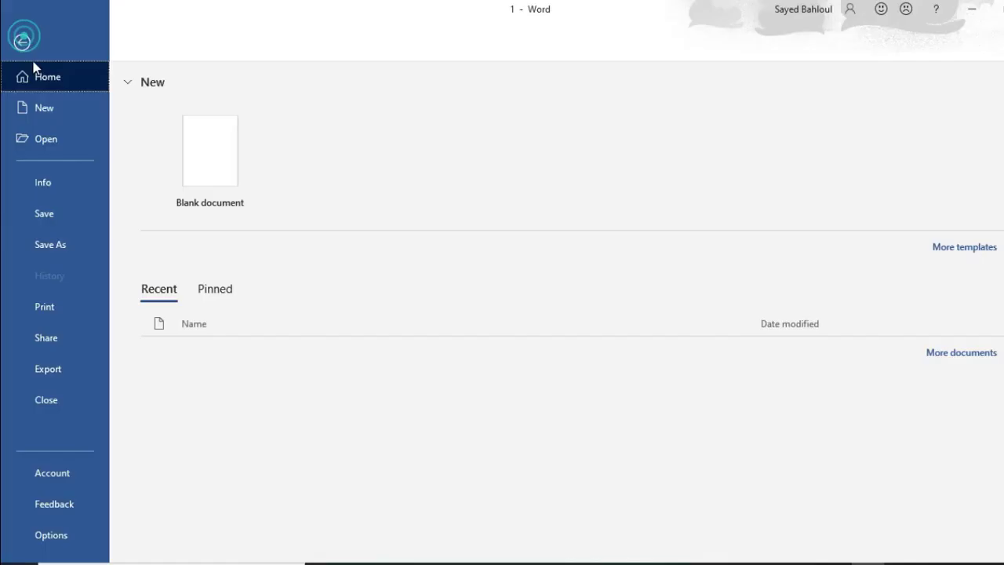
left_click(62, 248)
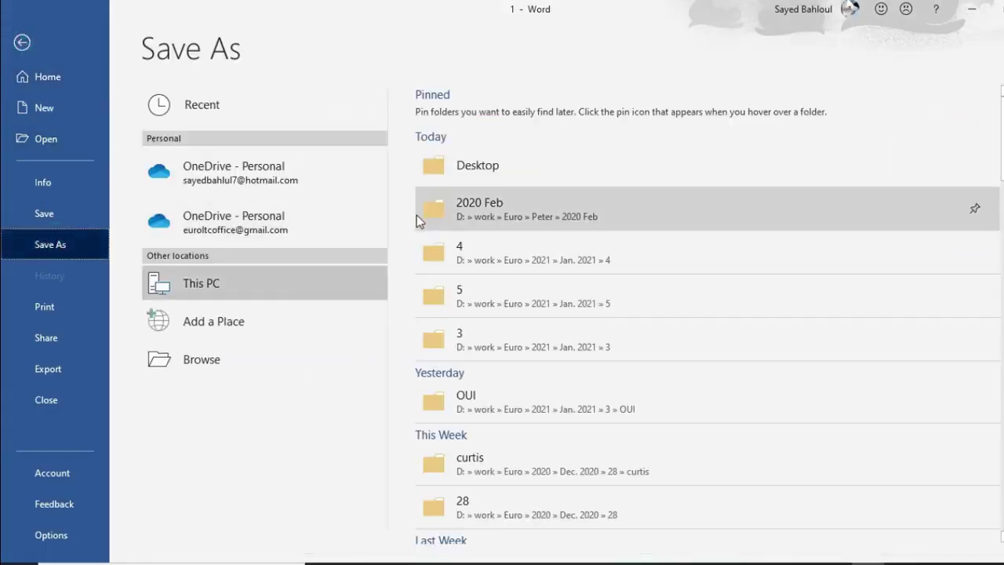
left_click(498, 180)
type("2")
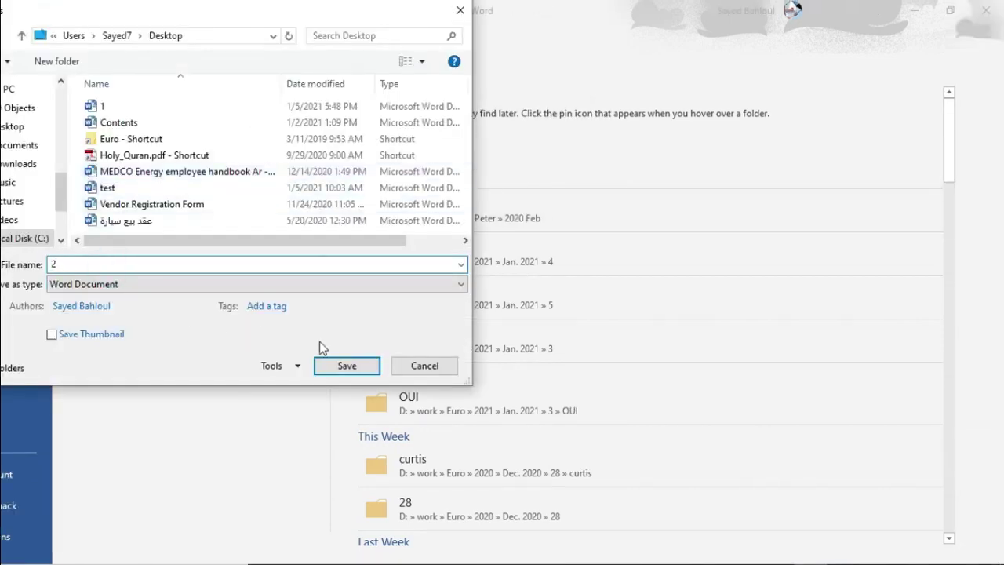
left_click(357, 366)
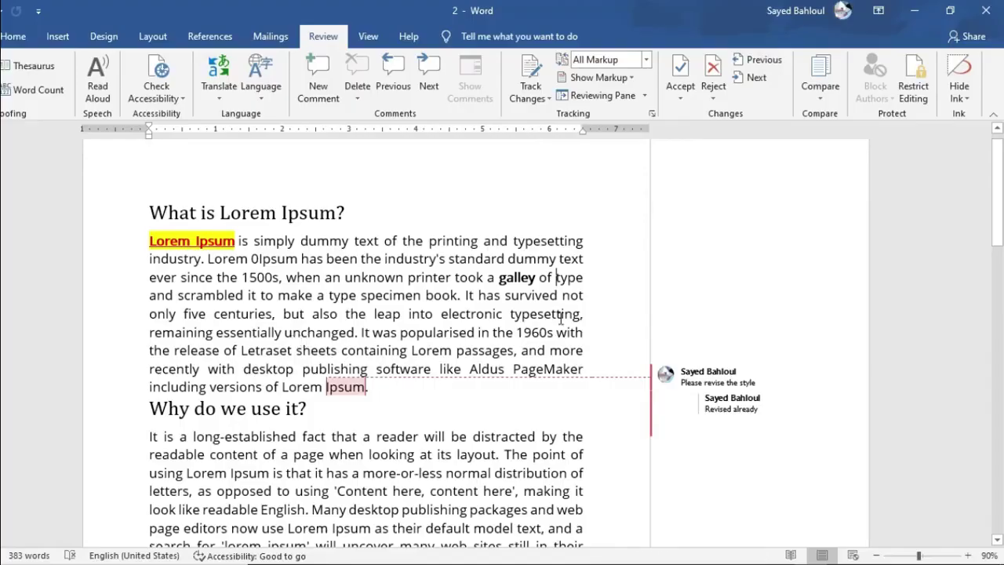
left_click(422, 295)
left_click(819, 88)
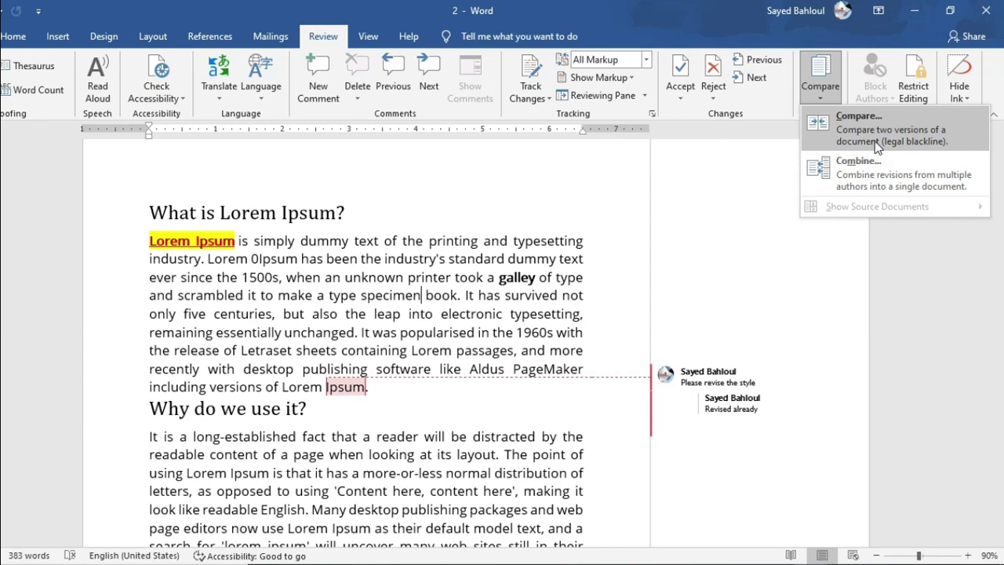
left_click(890, 143)
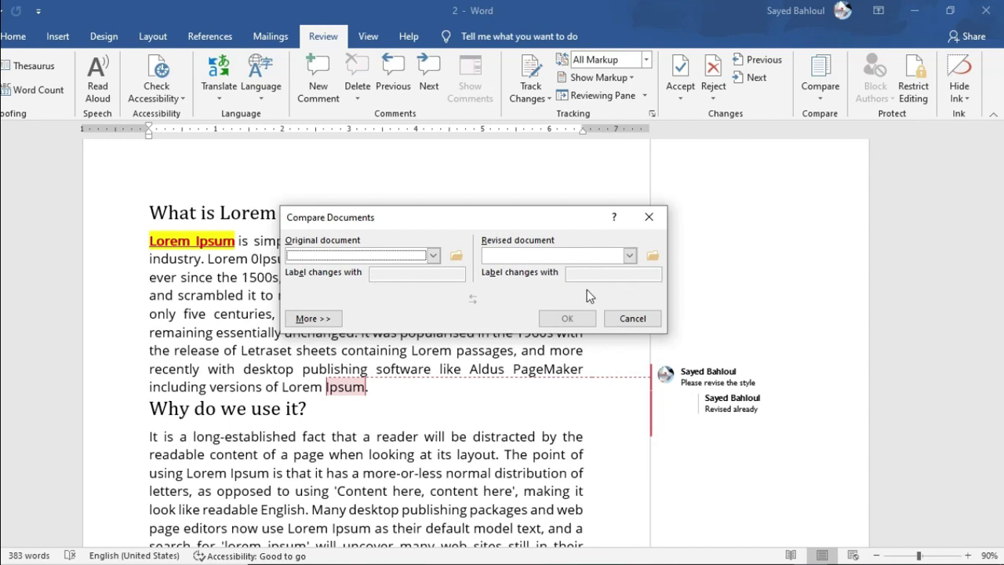
left_click(631, 318)
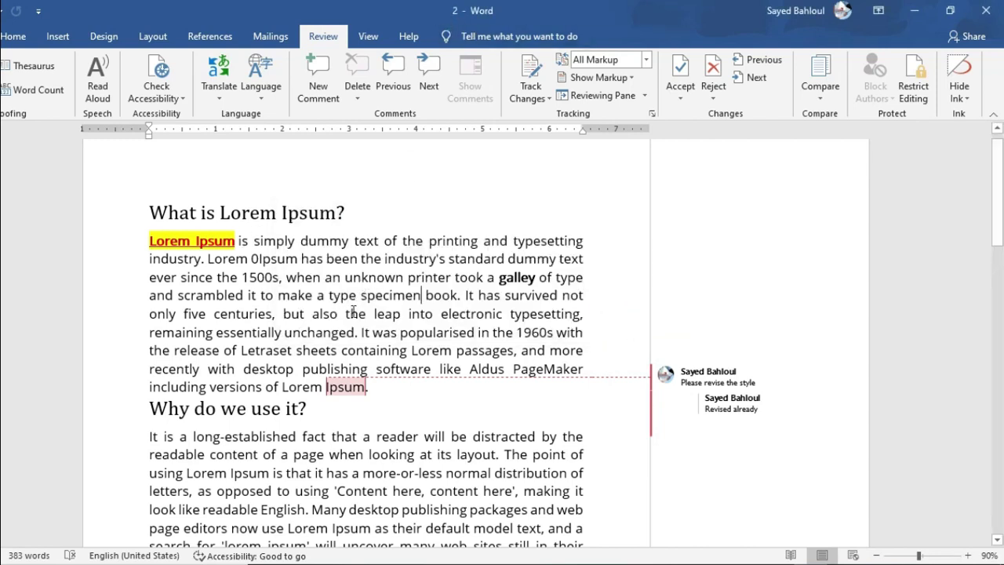
Step: Colour the entire first paragraph dark red
left_click_drag(378, 387, 149, 239)
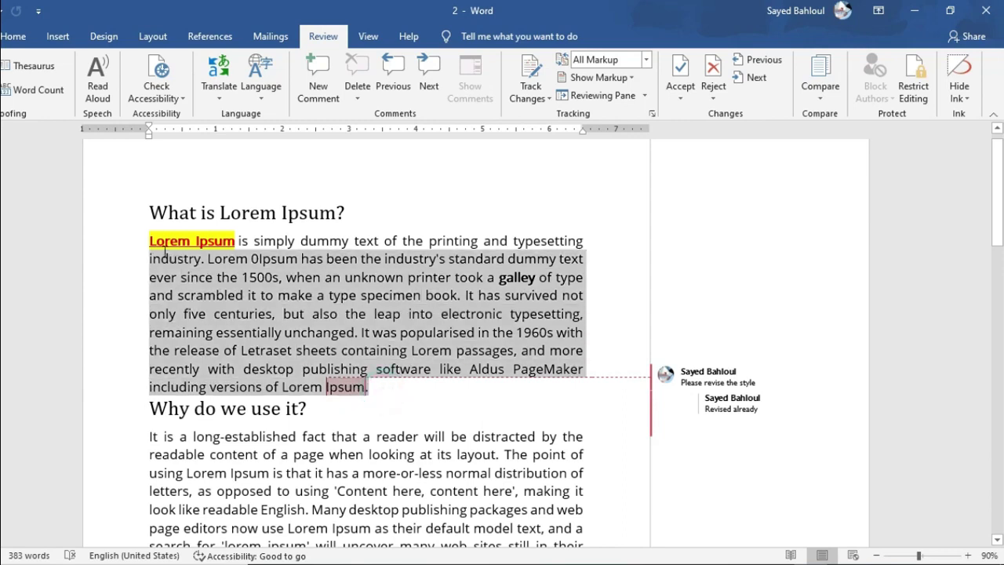
left_click(13, 36)
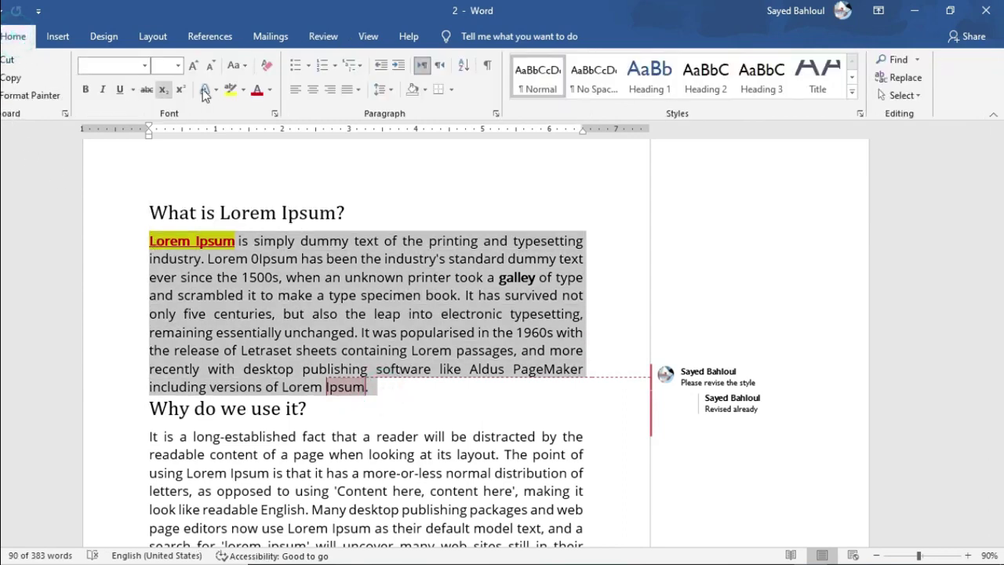
left_click(255, 90)
left_click(331, 314)
scroll(321, 345, "down", 1)
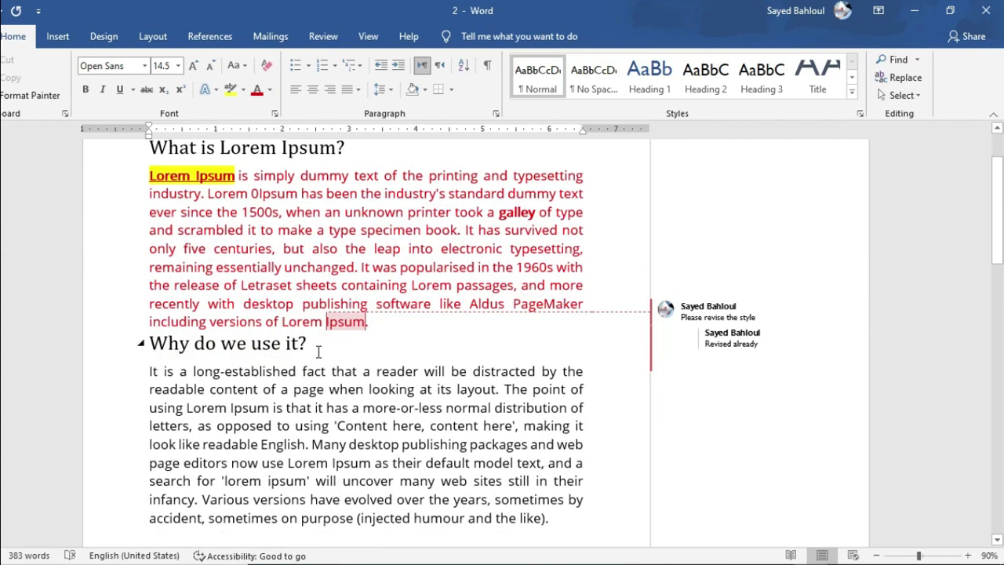
Step: Underline the heading 'Why do we use it?'
left_click(116, 346)
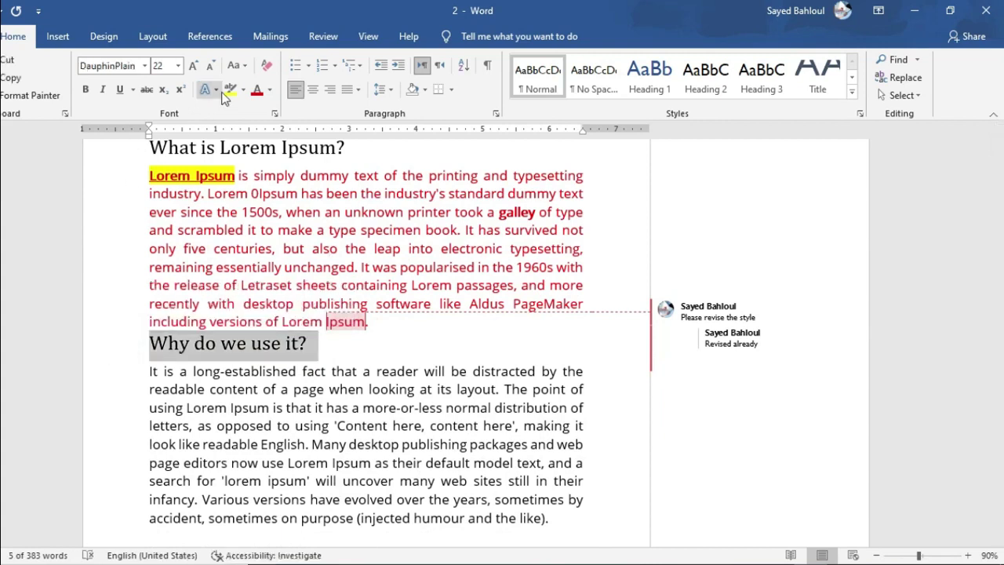
left_click(120, 89)
left_click(284, 414)
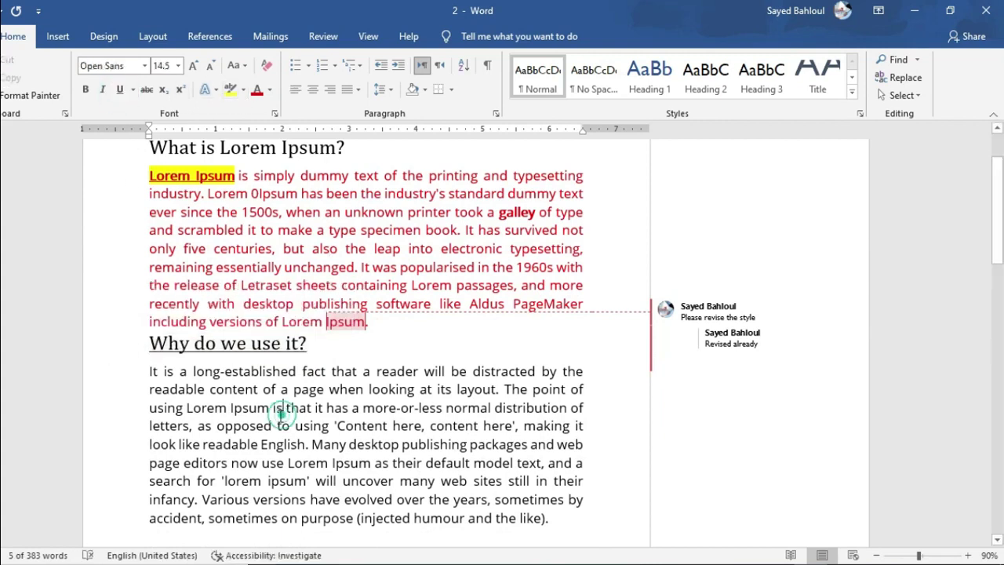
scroll(370, 444, "down", 1)
Step: Delete the second paragraph's closing clause so it ends at 'over the years,'
left_click_drag(574, 448, 494, 433)
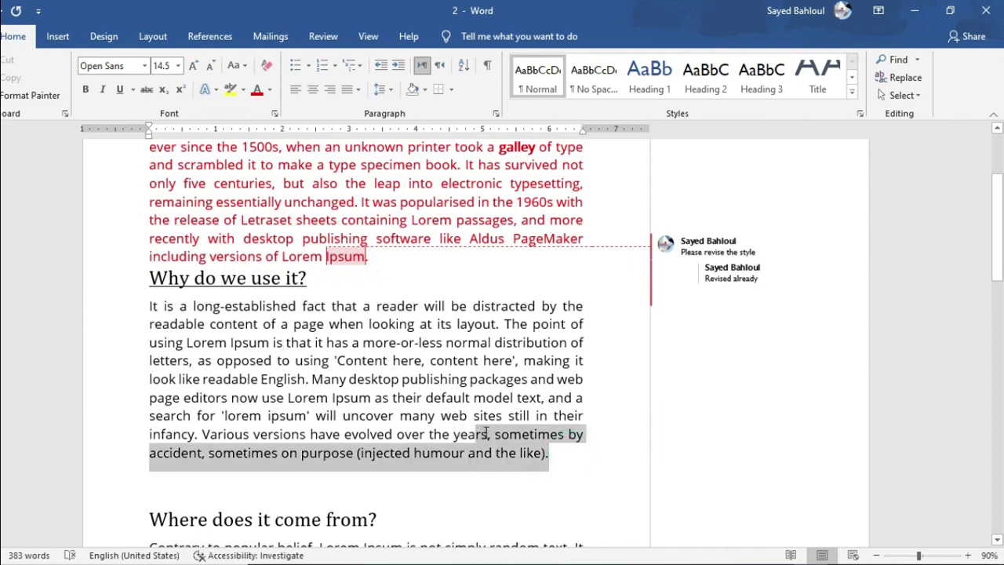
key("Delete")
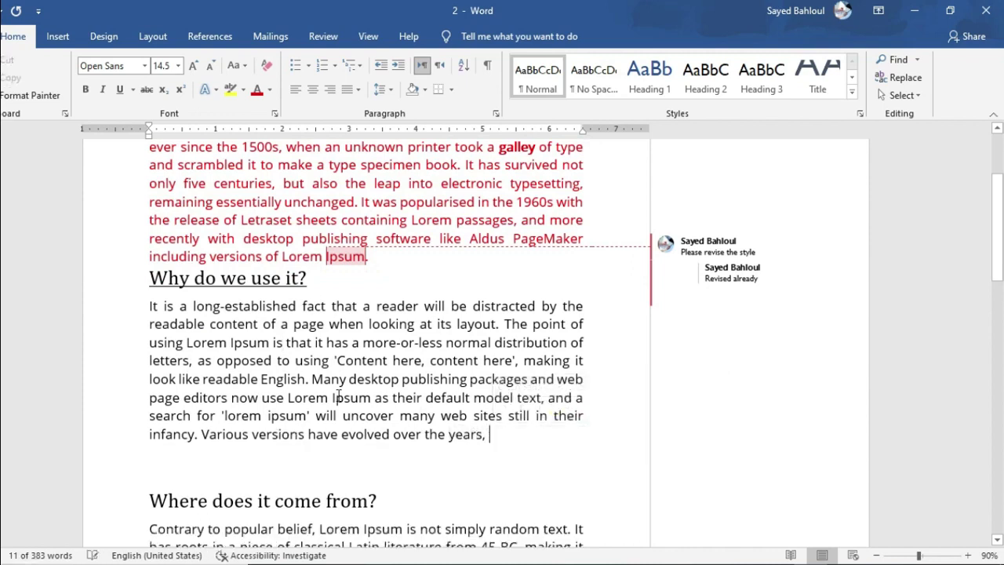
scroll(419, 413, "up", 2)
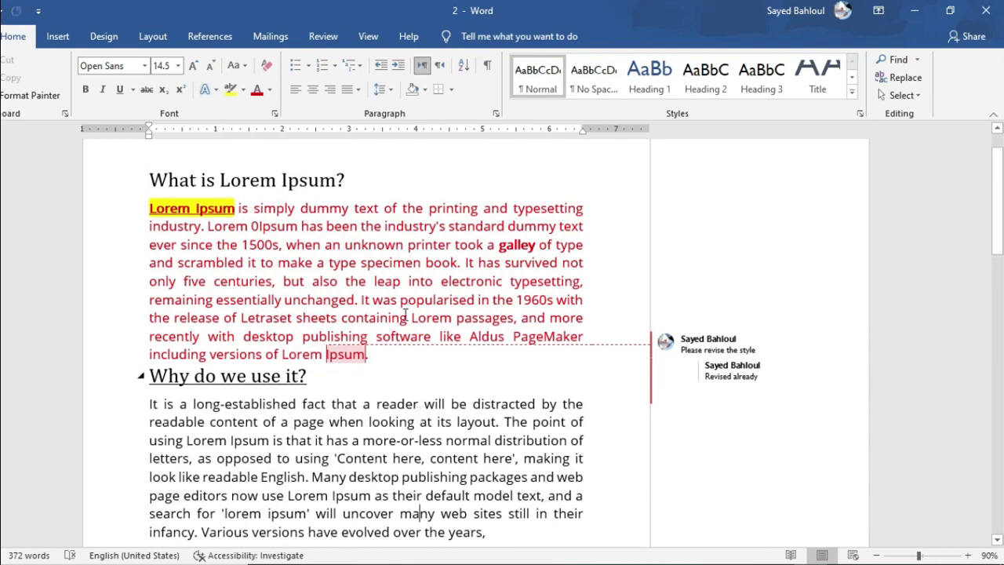
left_click(318, 40)
Step: Compare documents with 1.docx as the original and 2 as the revised version
left_click(818, 85)
left_click(843, 120)
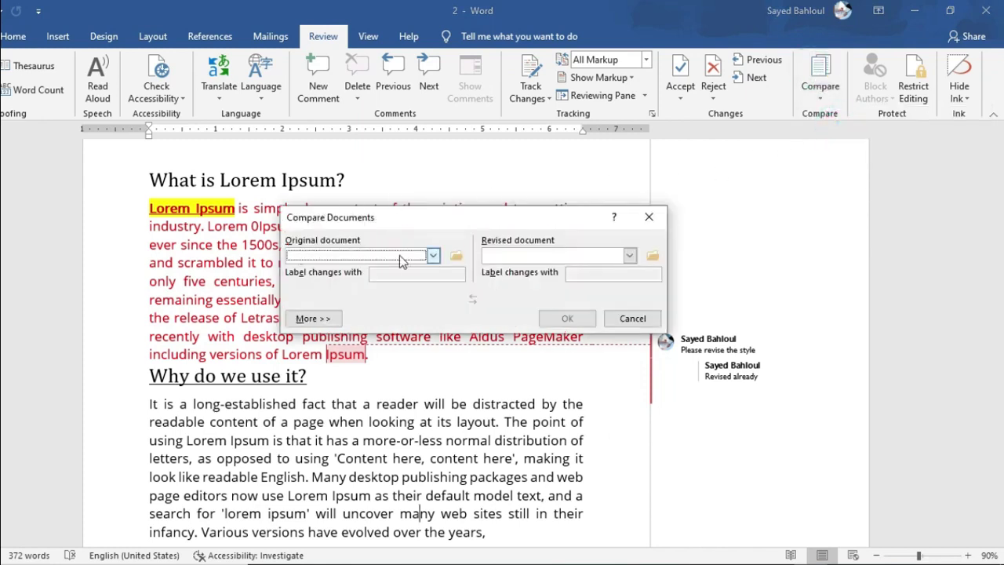
left_click(432, 256)
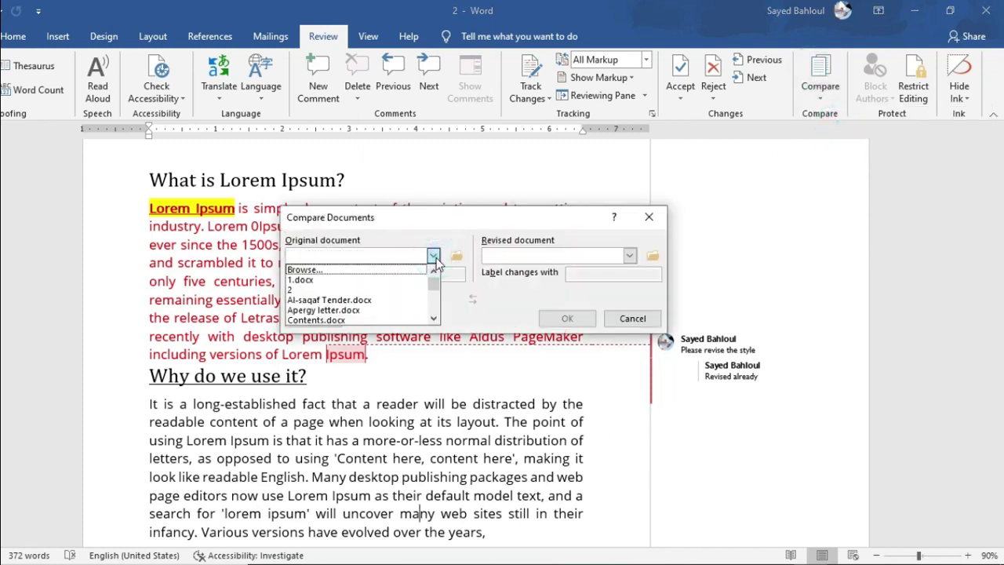
left_click(339, 282)
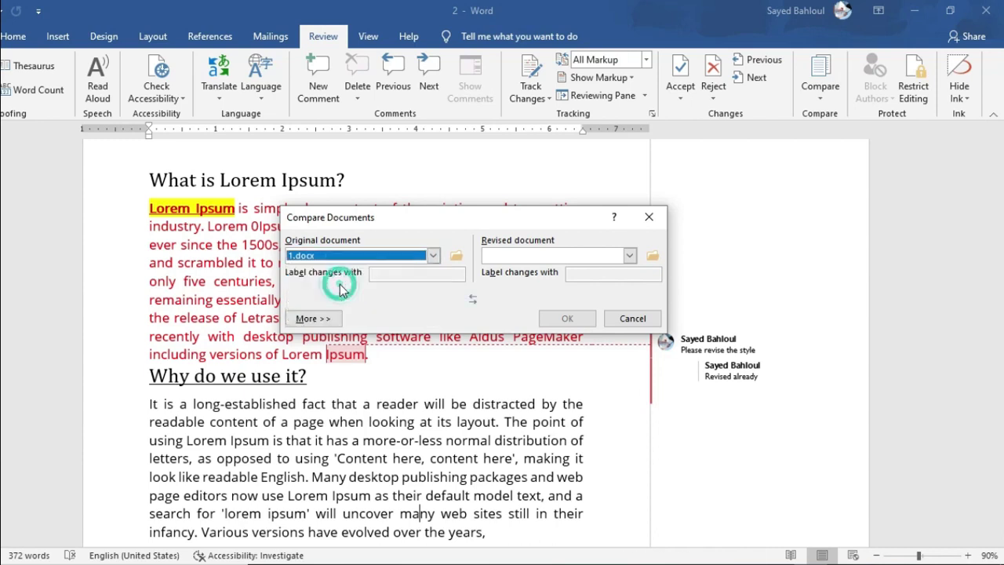
left_click(630, 255)
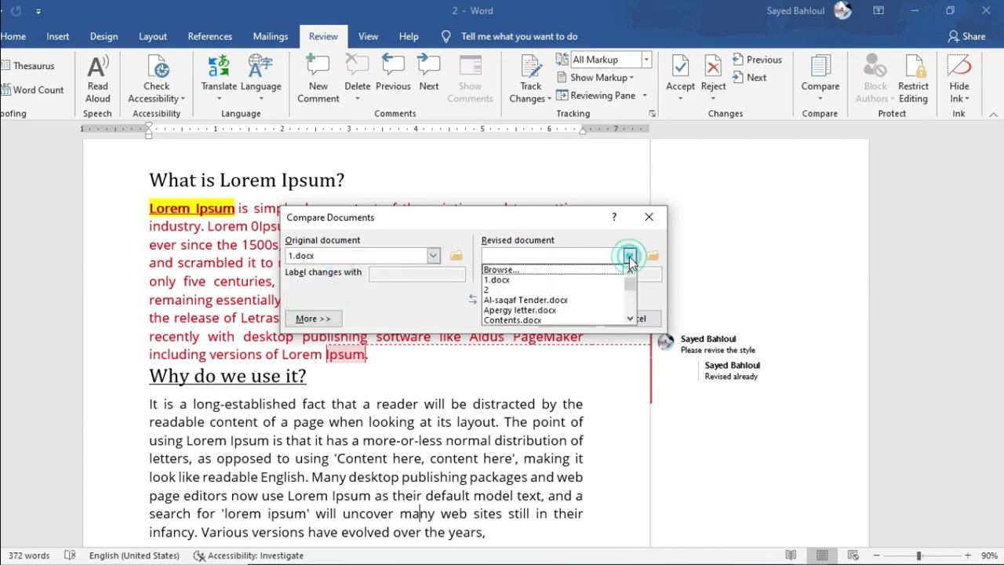
left_click(508, 290)
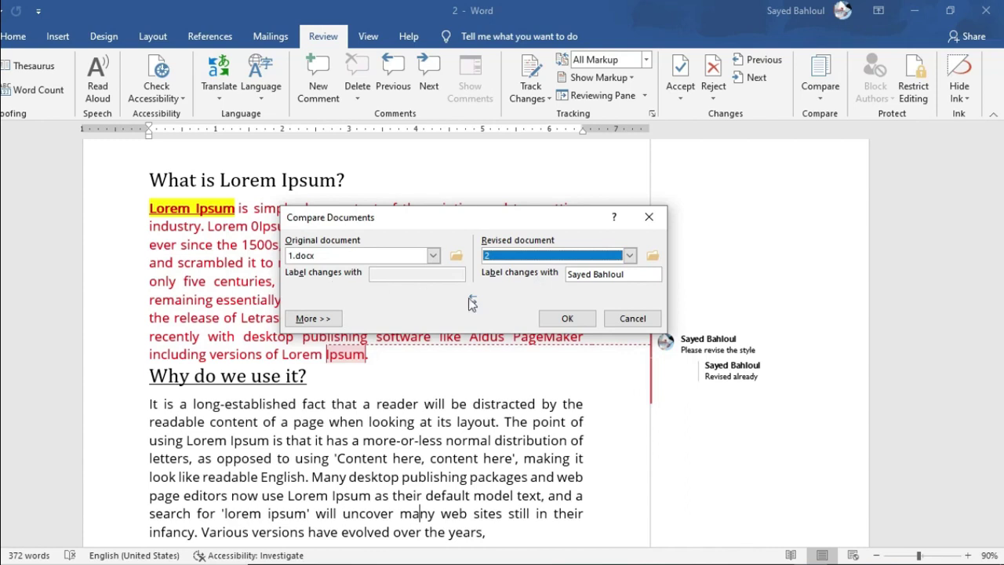
left_click(565, 318)
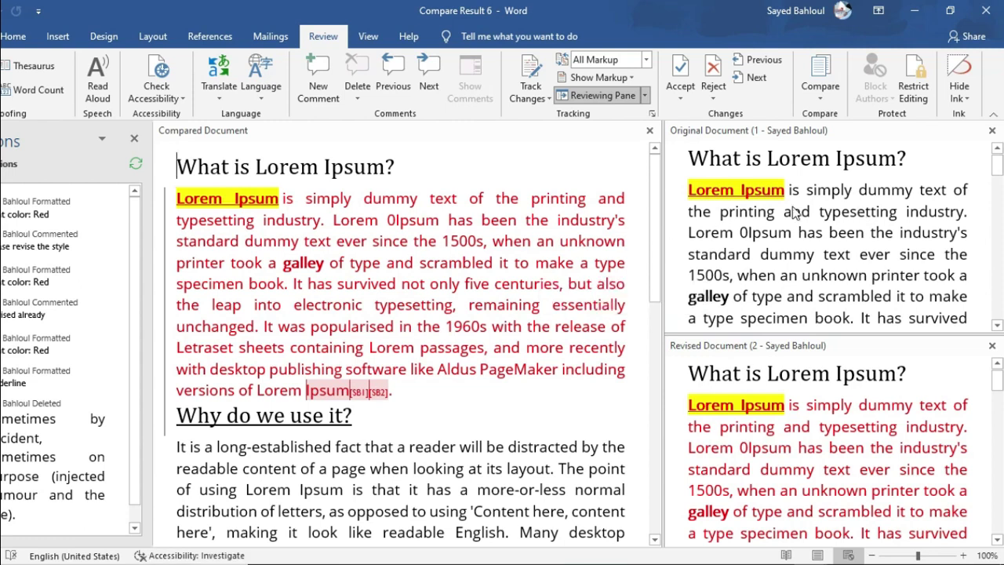
Step: Step through the font colour revisions, the 'Please revise the style' comment and the 'Revised already' comment
left_click(747, 157)
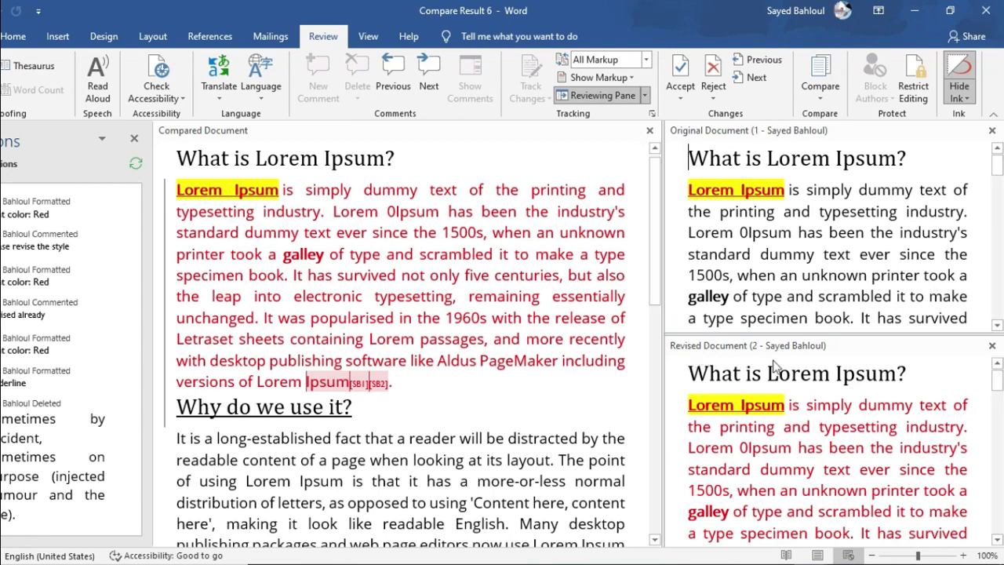
left_click(823, 233)
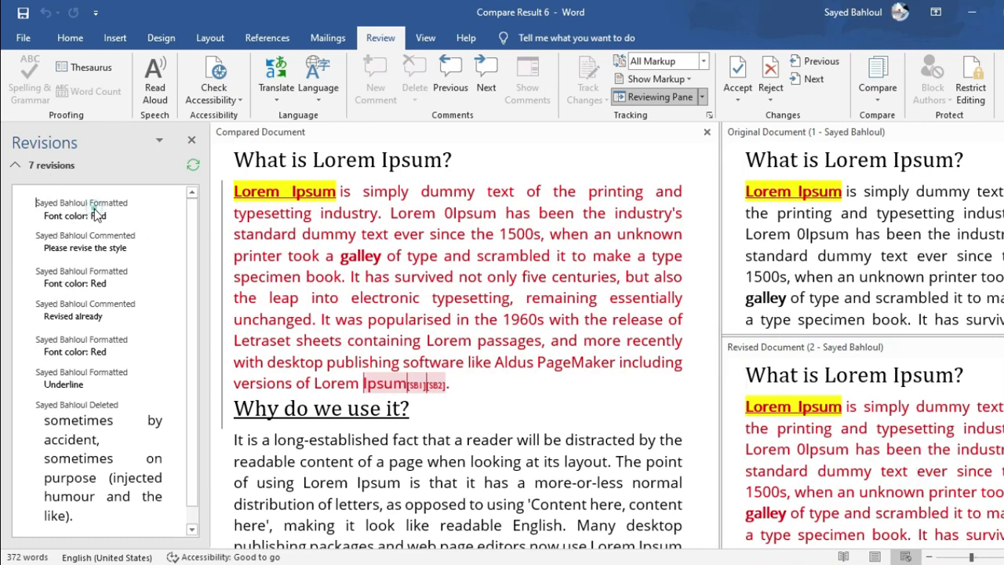
left_click(107, 202)
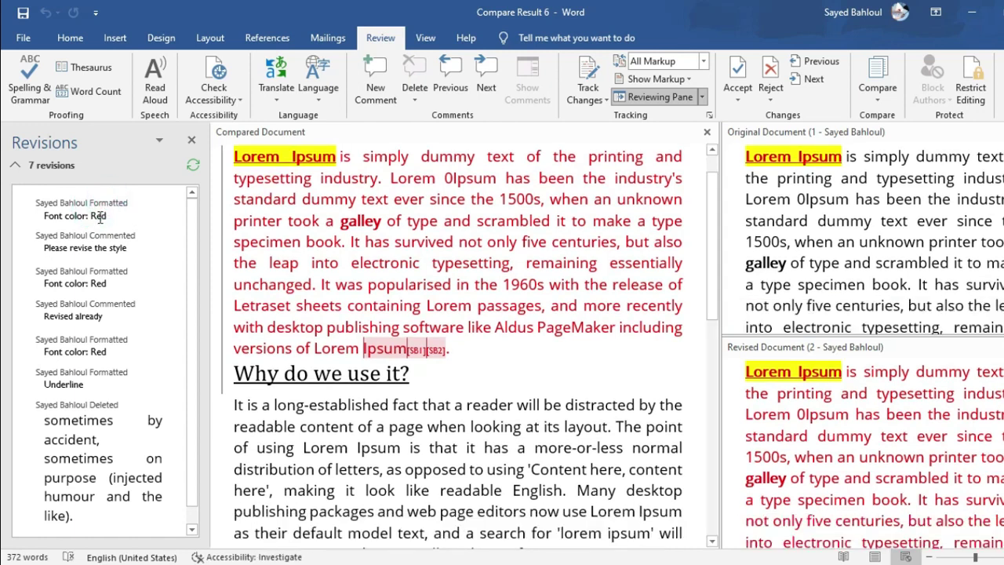
left_click(100, 217)
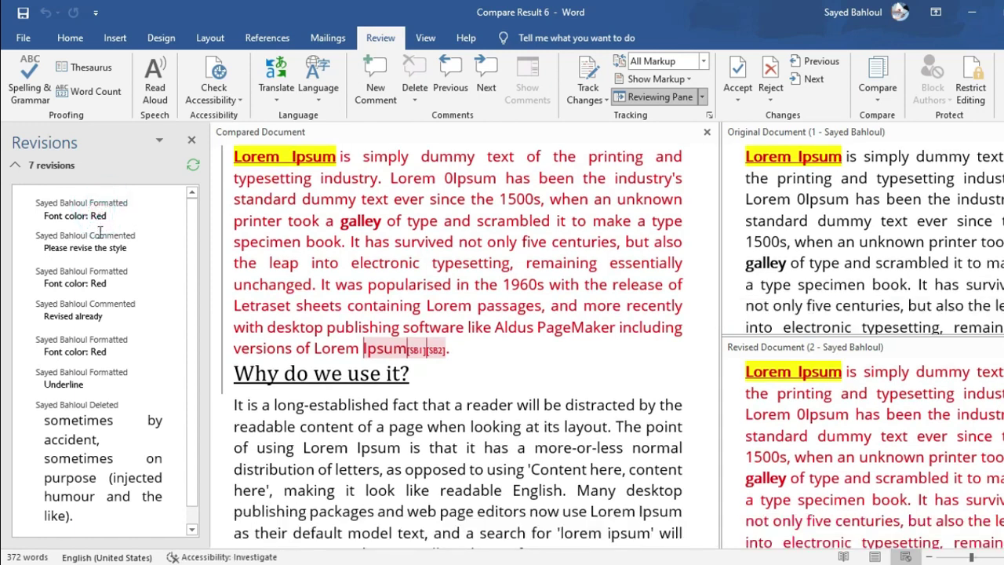
left_click(112, 237)
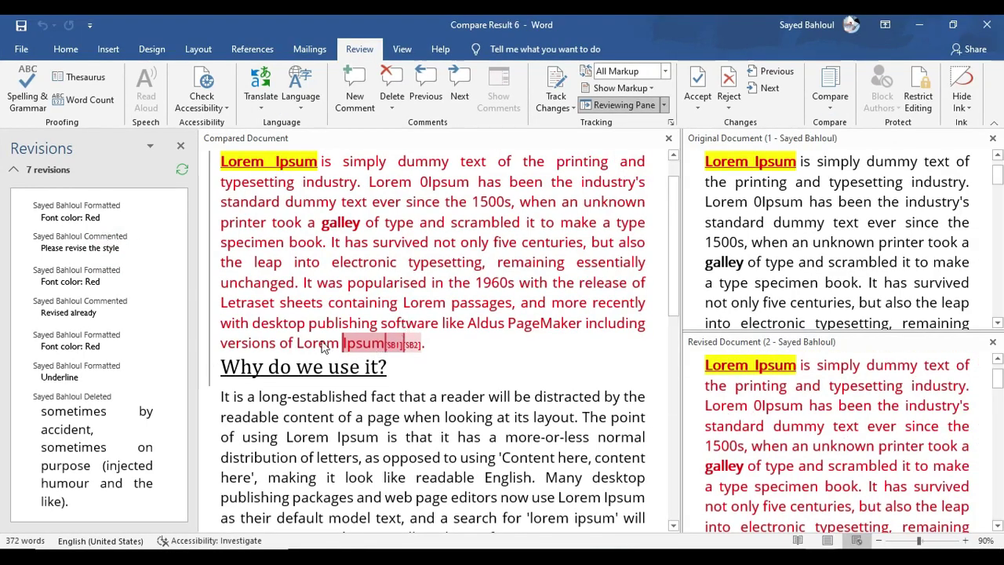
left_click(60, 311)
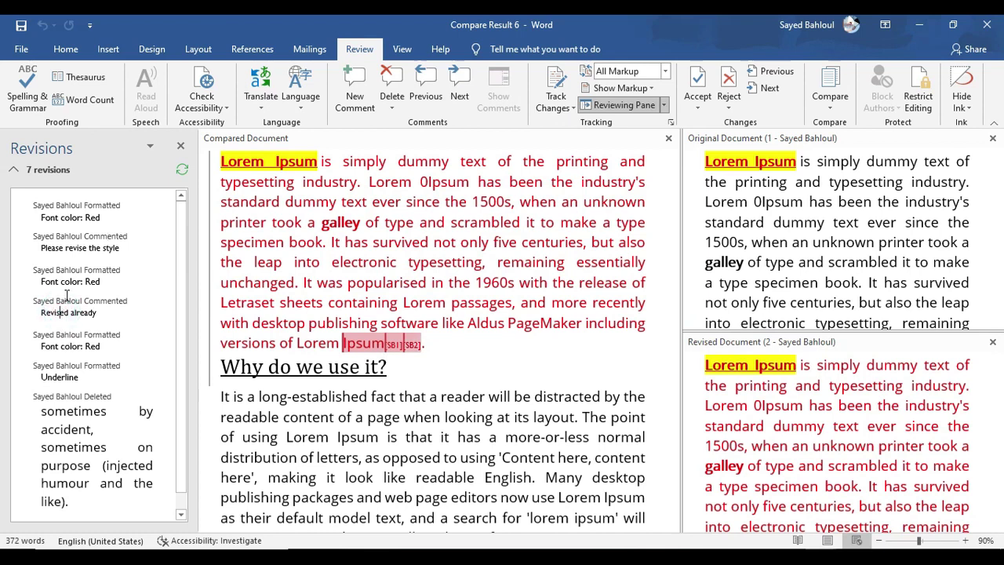
left_click(74, 311)
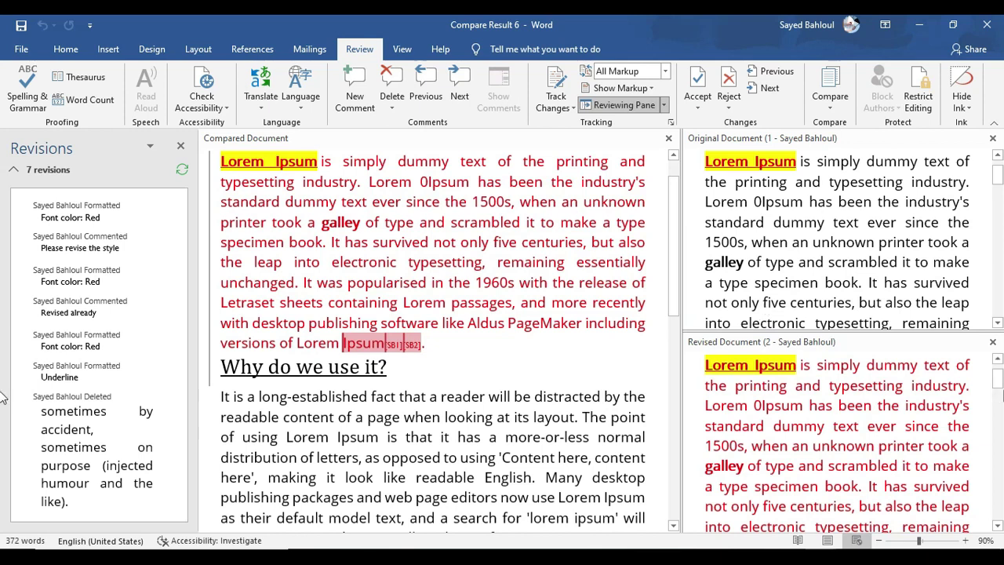
Step: Scroll and rearrange the panes to view the compared documents side by side
scroll(946, 392, "down", 1)
scroll(946, 392, "up", 1)
left_click_drag(997, 378, 998, 421)
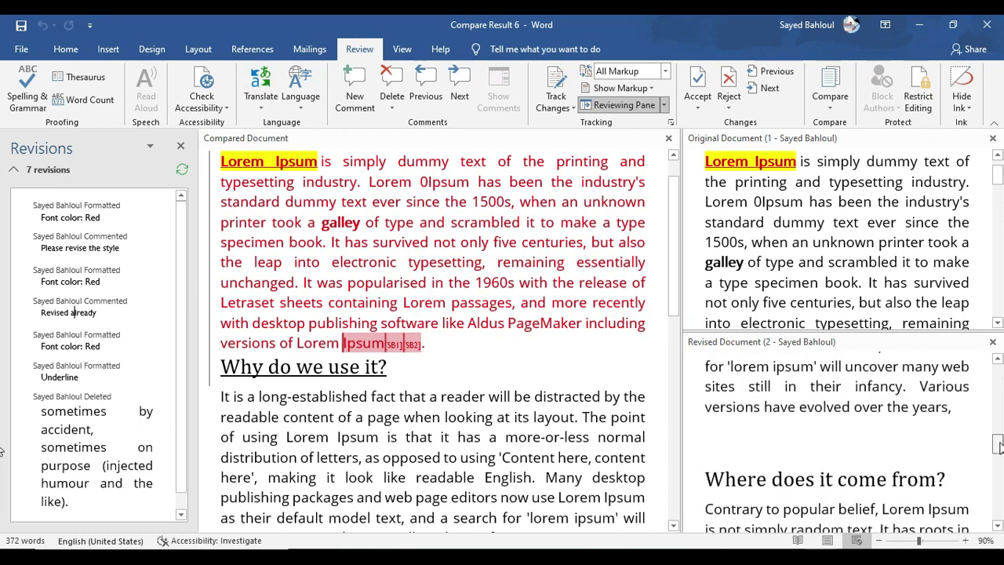
left_click_drag(998, 421, 3, 326)
mouse_move(998, 177)
left_mouse_down()
mouse_move(999, 213)
mouse_move(998, 204)
left_mouse_up()
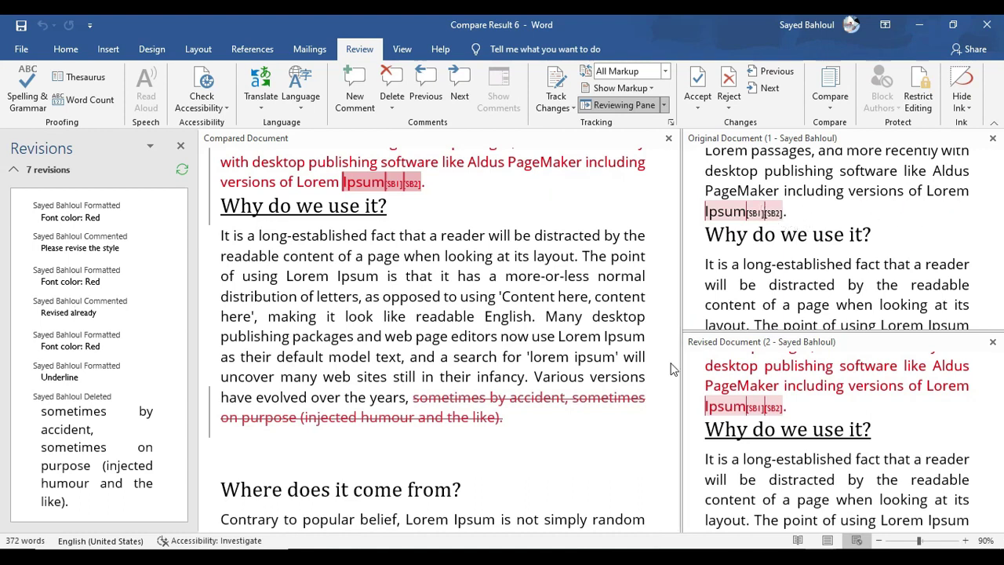
Step: Select the deleted passage ending with 'the like' in the compared document and adjust the pane layout
left_click(535, 377)
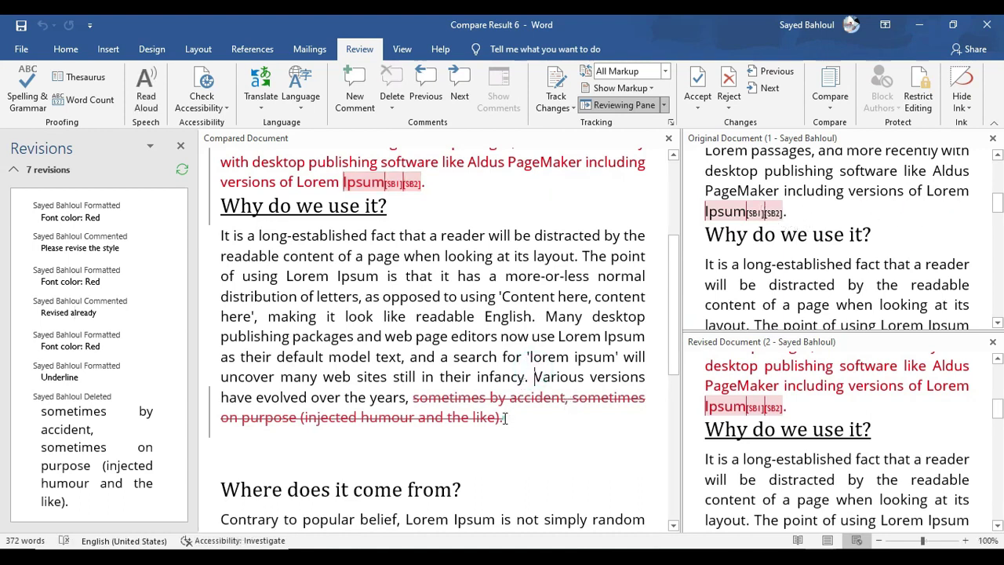
left_click_drag(506, 418, 449, 398)
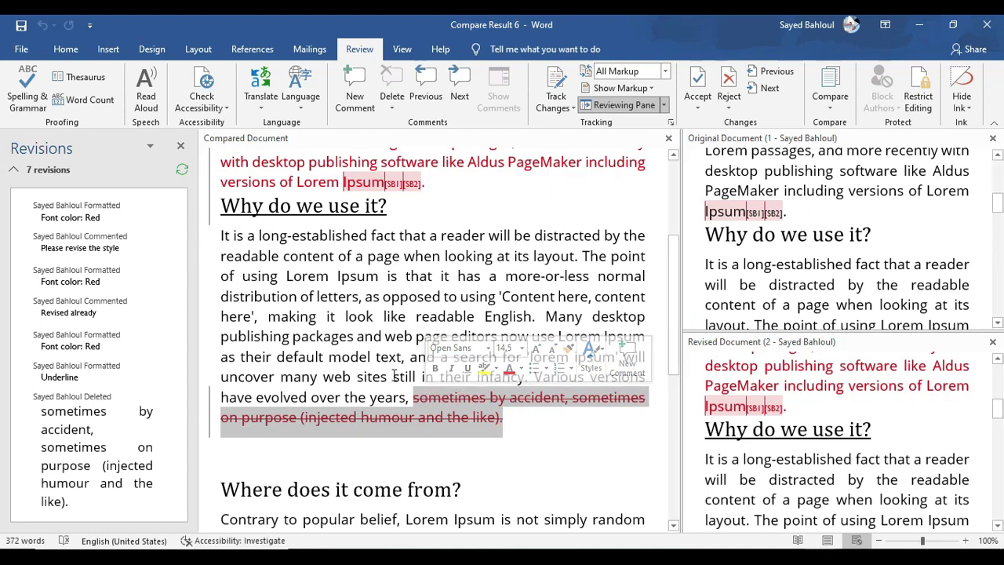
scroll(392, 316, "up", 1)
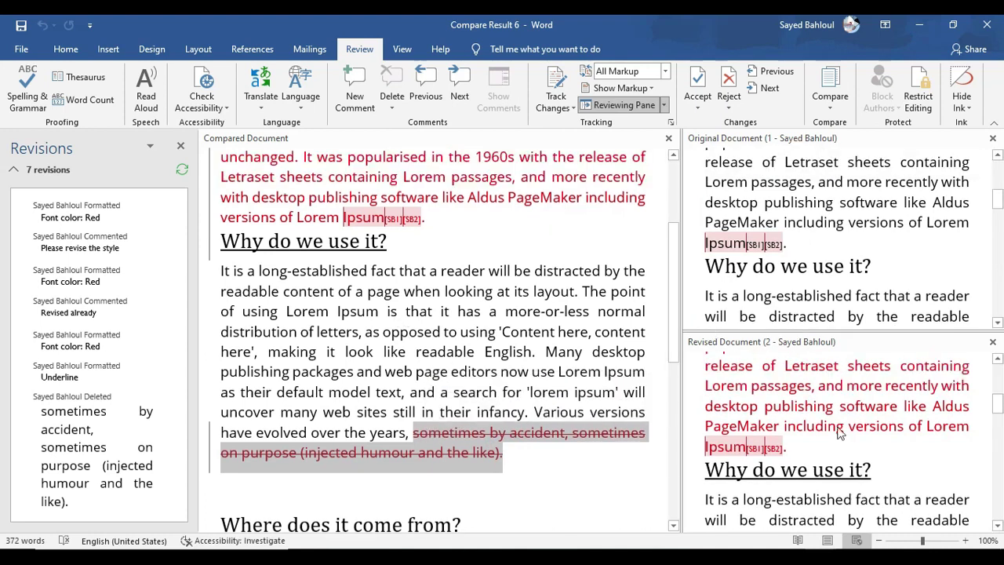
left_click_drag(996, 403, 998, 445)
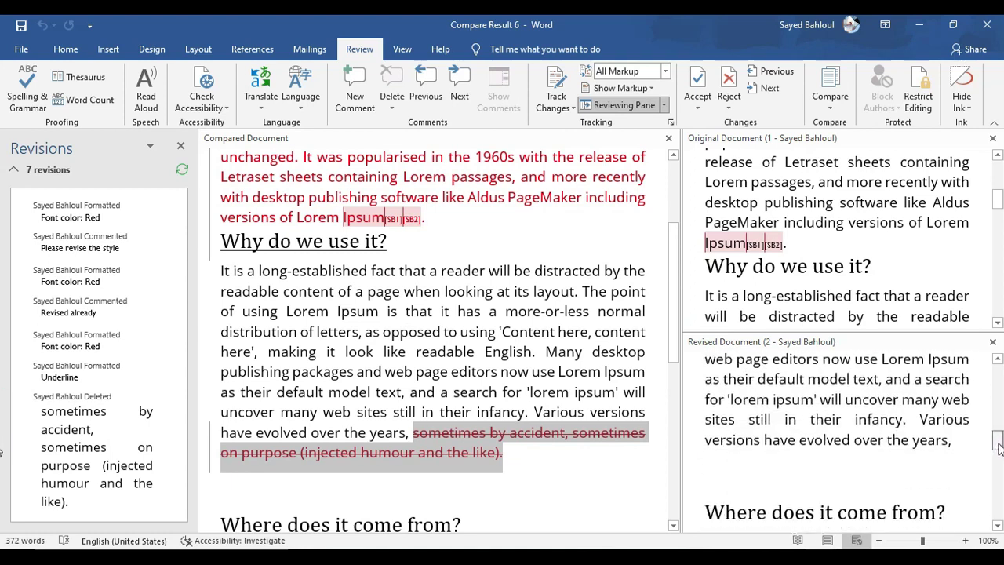
left_click_drag(997, 446, 998, 462)
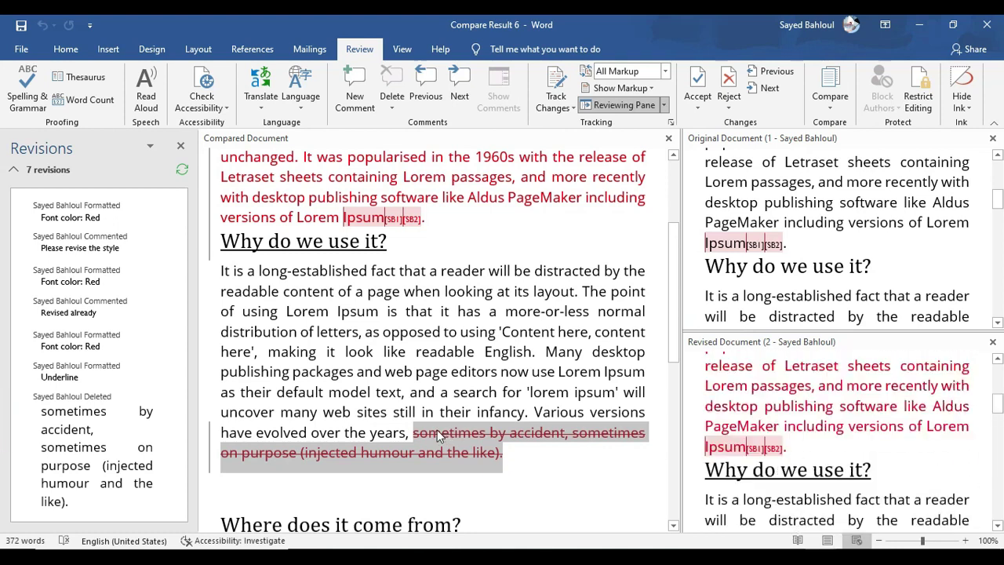
mouse_move(675, 246)
left_mouse_down()
mouse_move(680, 360)
mouse_move(698, 225)
left_mouse_up()
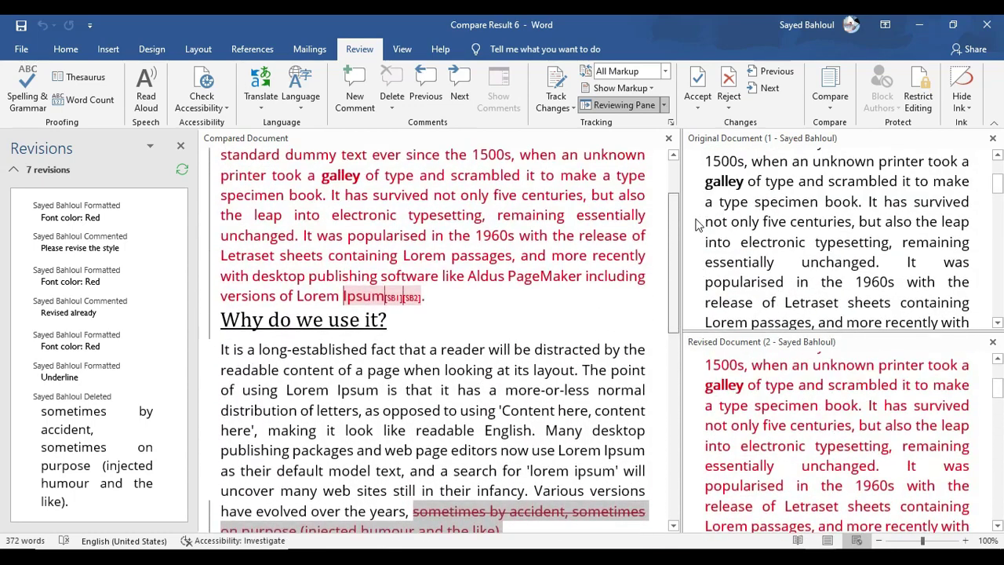
left_click_drag(679, 252, 674, 223)
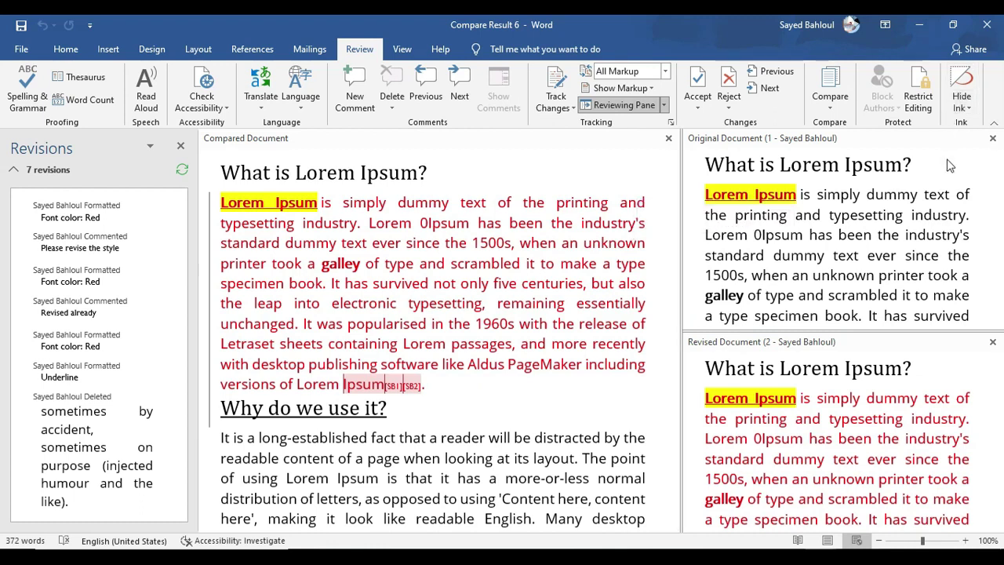
left_click(672, 226)
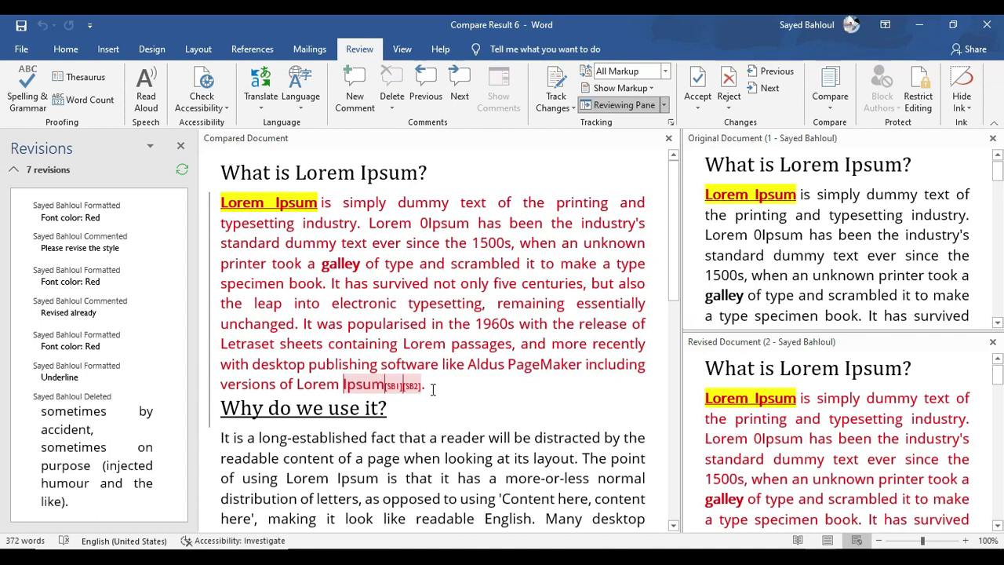
Step: Select and deselect the first paragraph, then bring up the Compare options on the Review tab
left_click_drag(436, 389, 310, 229)
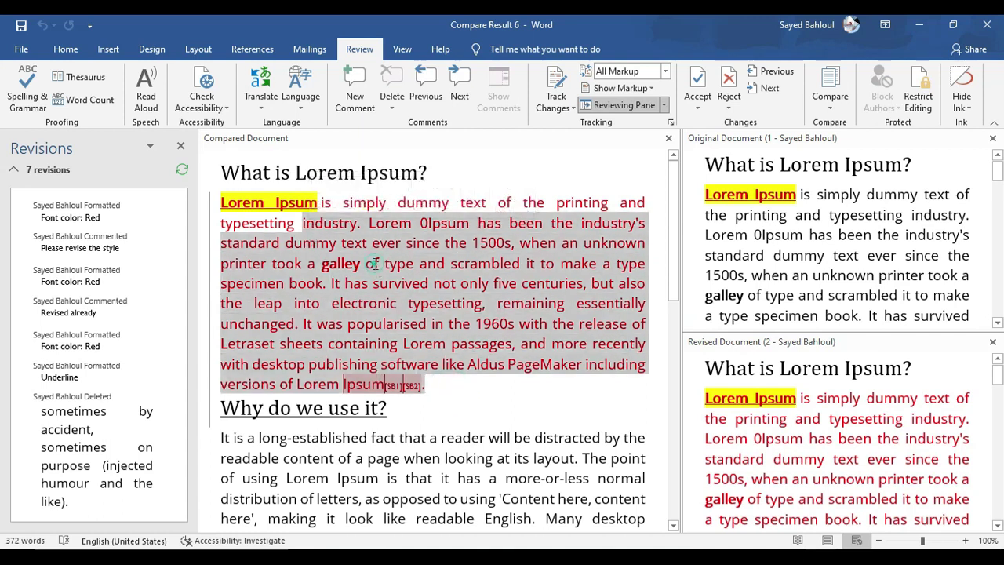
left_click(376, 263)
left_click(450, 384)
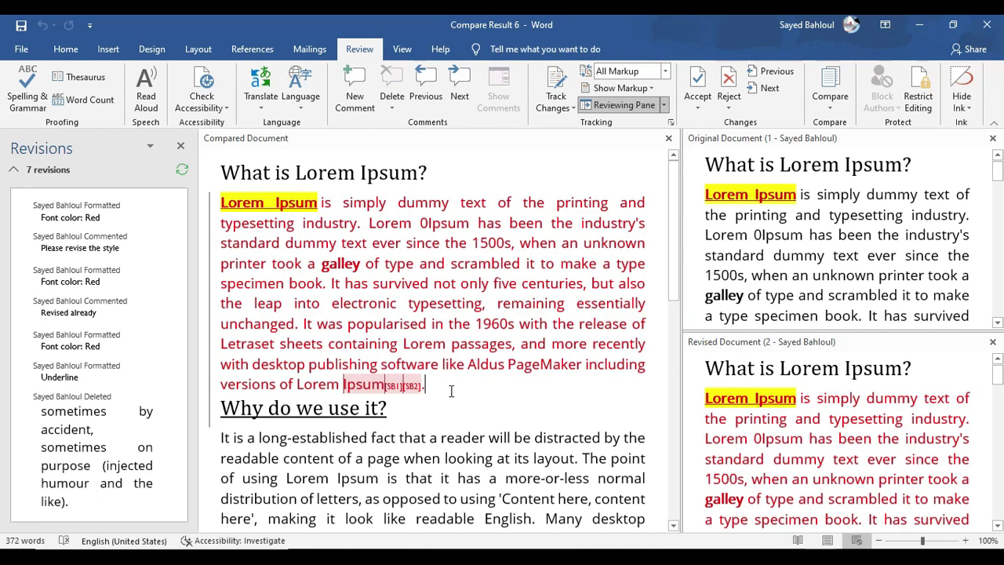
left_click(833, 106)
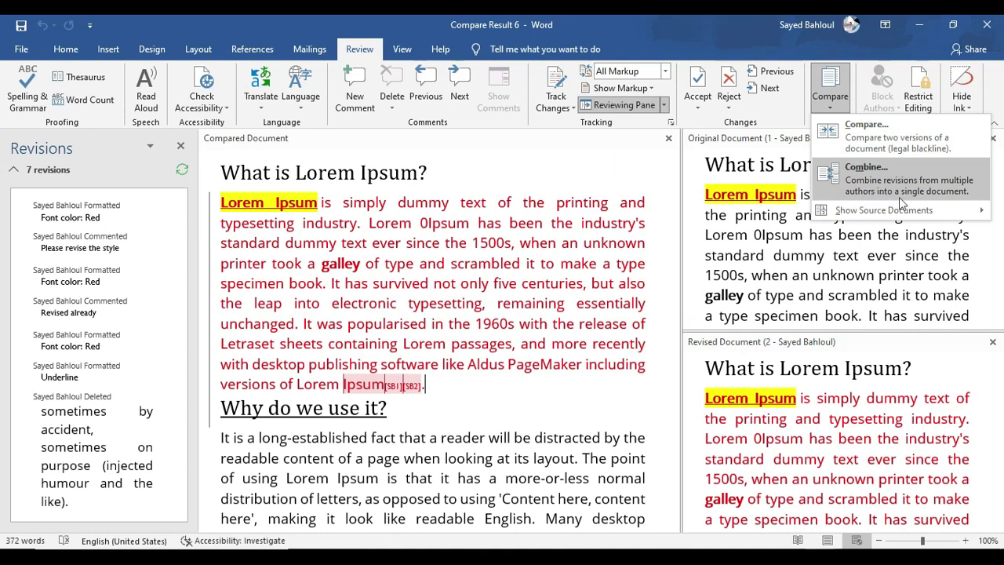
Step: Combine 1.docx as original with document 2 as revised, keeping document 2's formatting changes
left_click(860, 182)
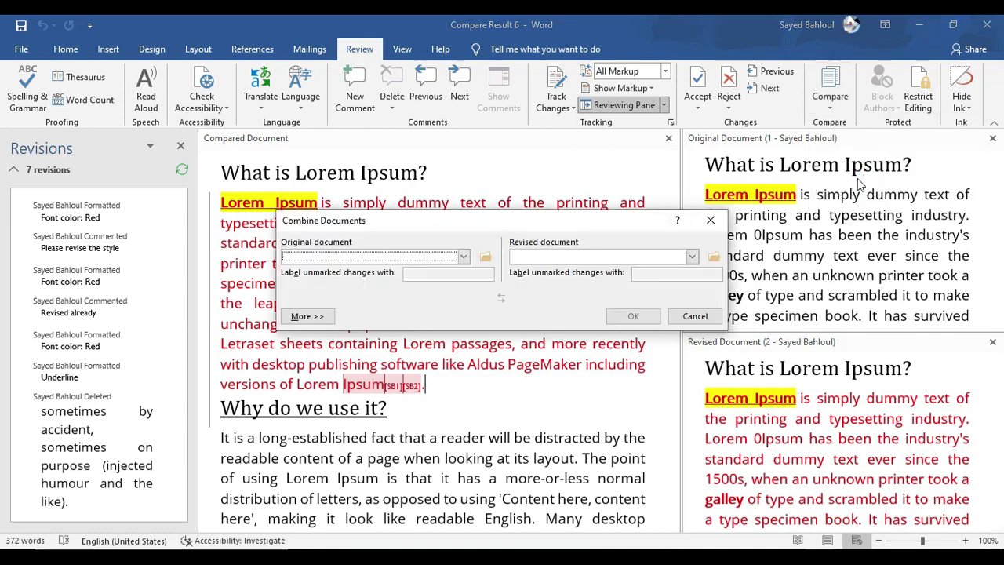
left_click(464, 258)
left_click(294, 279)
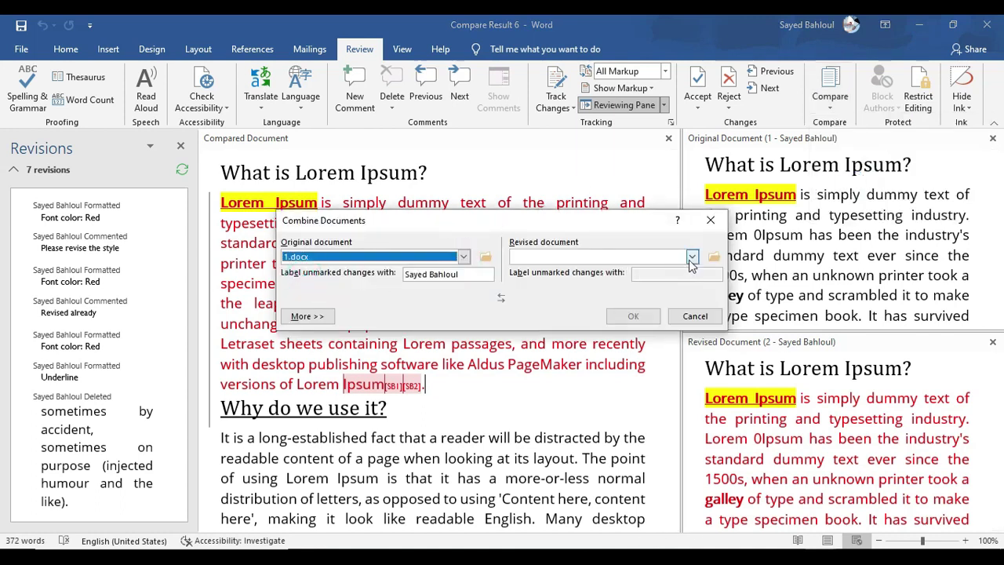
left_click(692, 257)
left_click(584, 288)
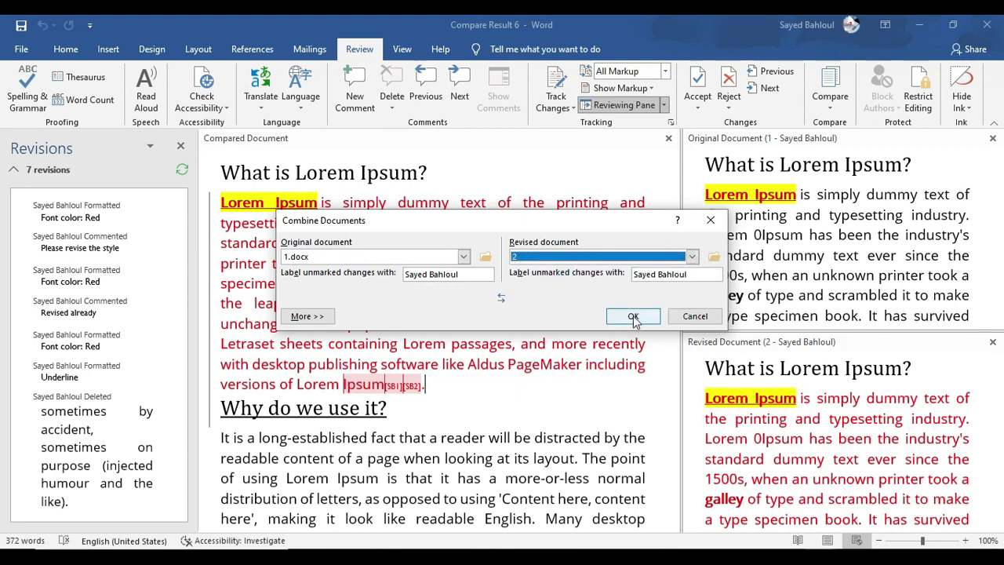
left_click(633, 317)
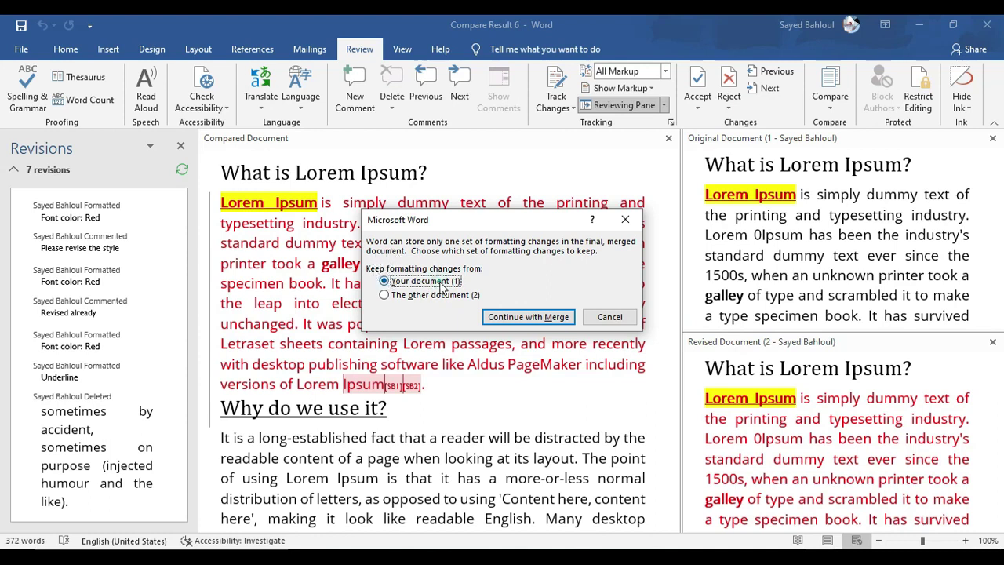
left_click(401, 298)
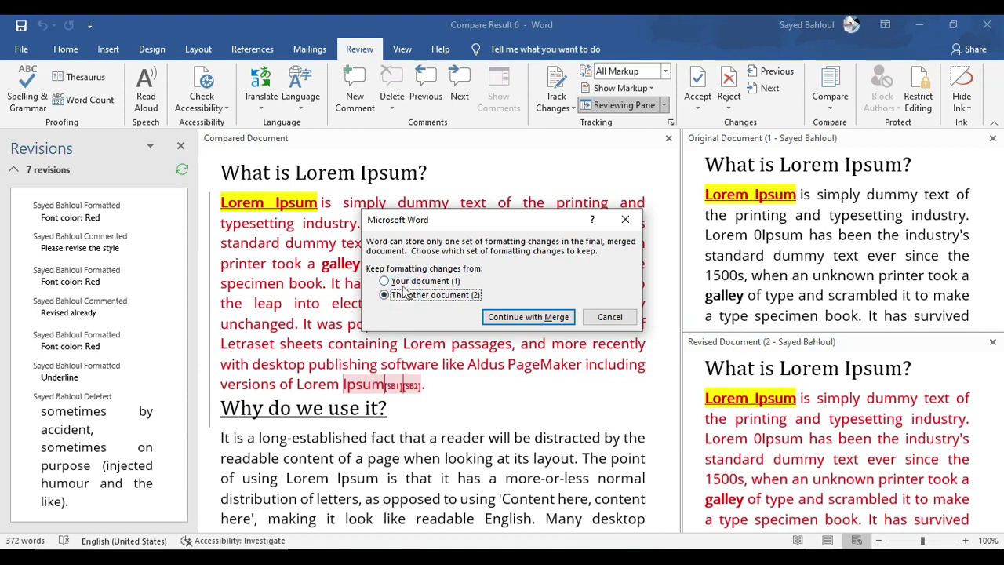
left_click(413, 298)
left_click(533, 322)
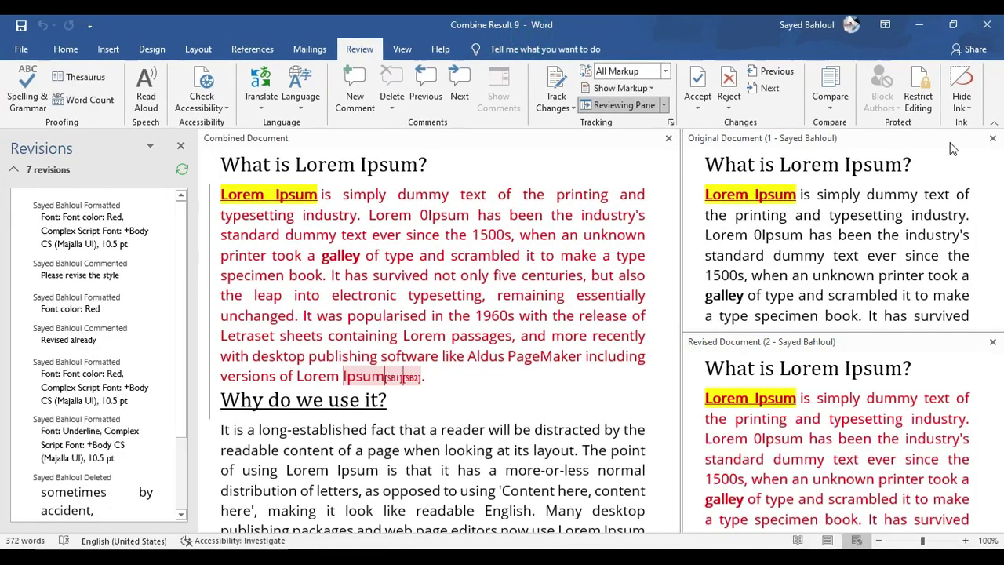
Step: Close the original, revised and revisions panes and locate the struck-out deleted text
left_click(992, 138)
left_click(992, 138)
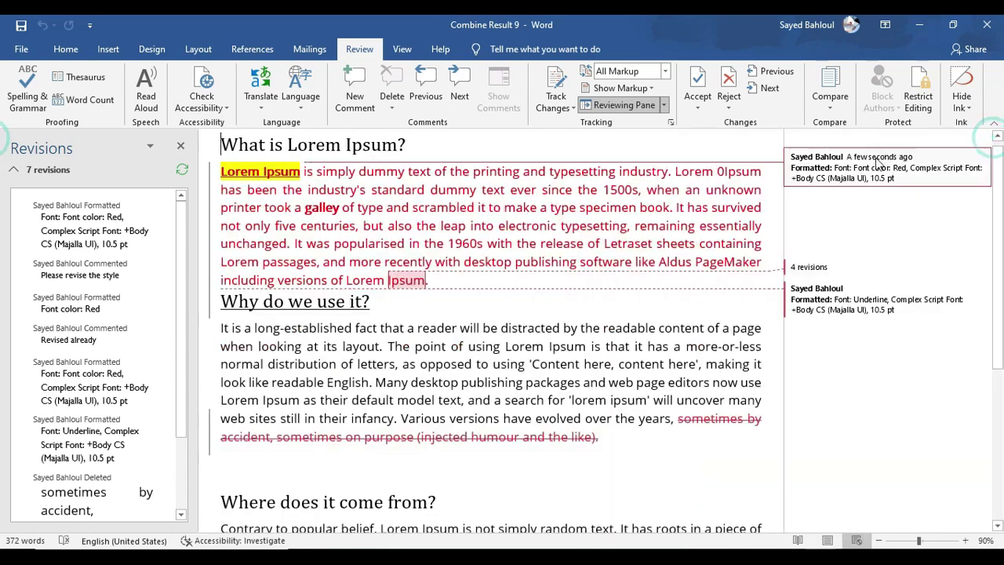
left_click(180, 146)
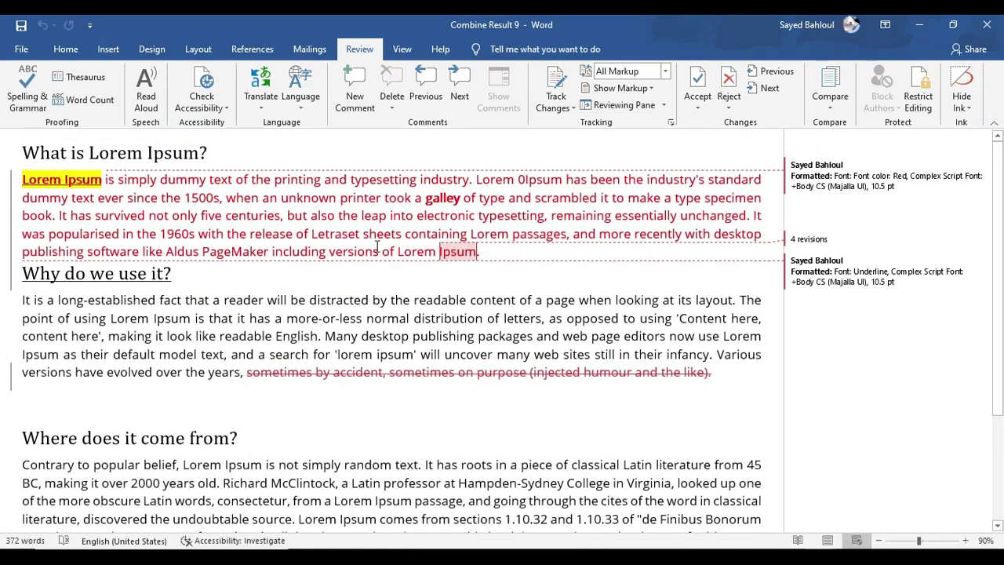
scroll(377, 245, "down", 2)
scroll(378, 246, "down", 1)
left_click(300, 248)
scroll(337, 265, "up", 4)
scroll(442, 329, "down", 3)
scroll(442, 321, "up", 1)
left_click(444, 310)
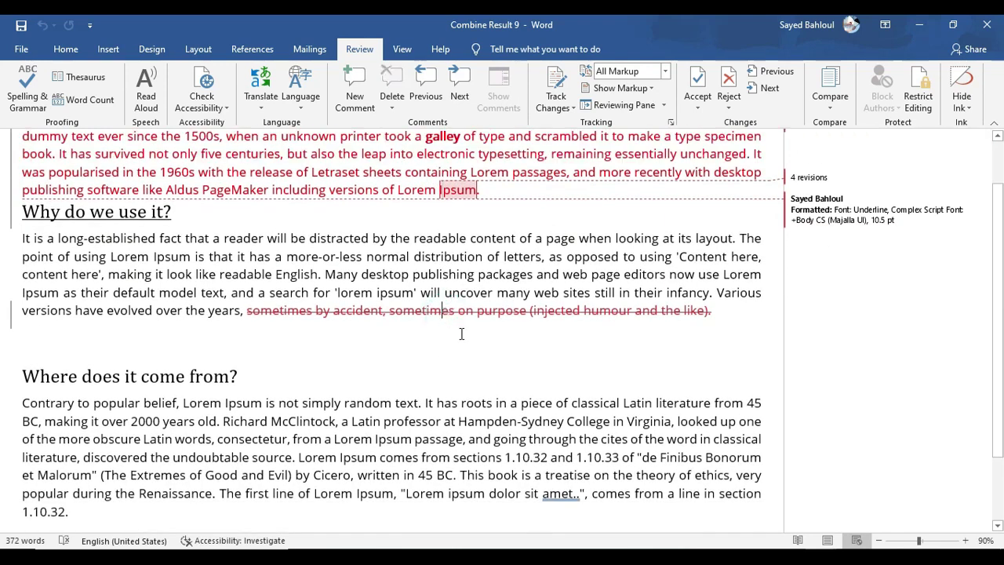
scroll(463, 330, "up", 2)
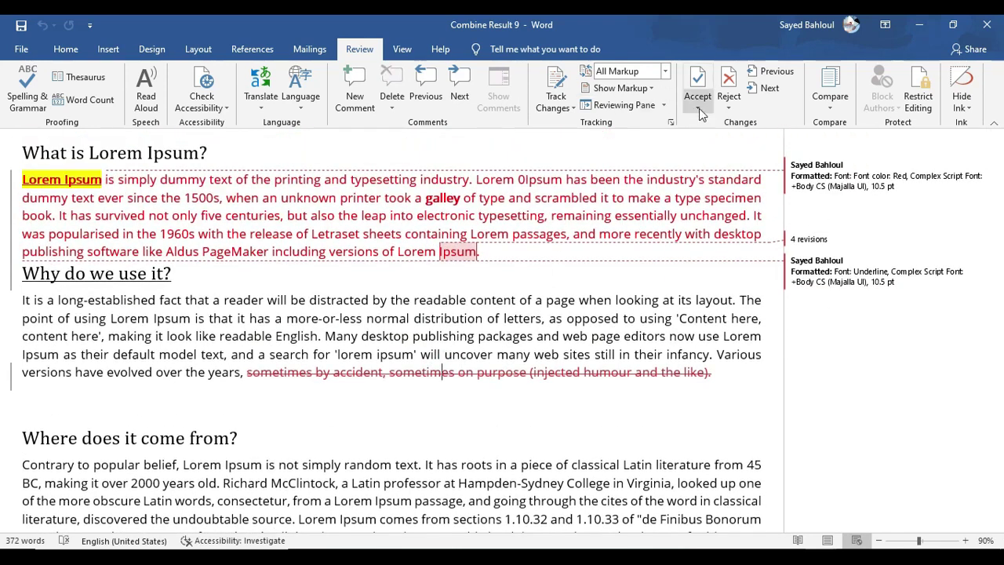
Step: Accept the deletion and red formatting change, then Accept All Changes and Stop Tracking
left_click(697, 78)
left_click(697, 82)
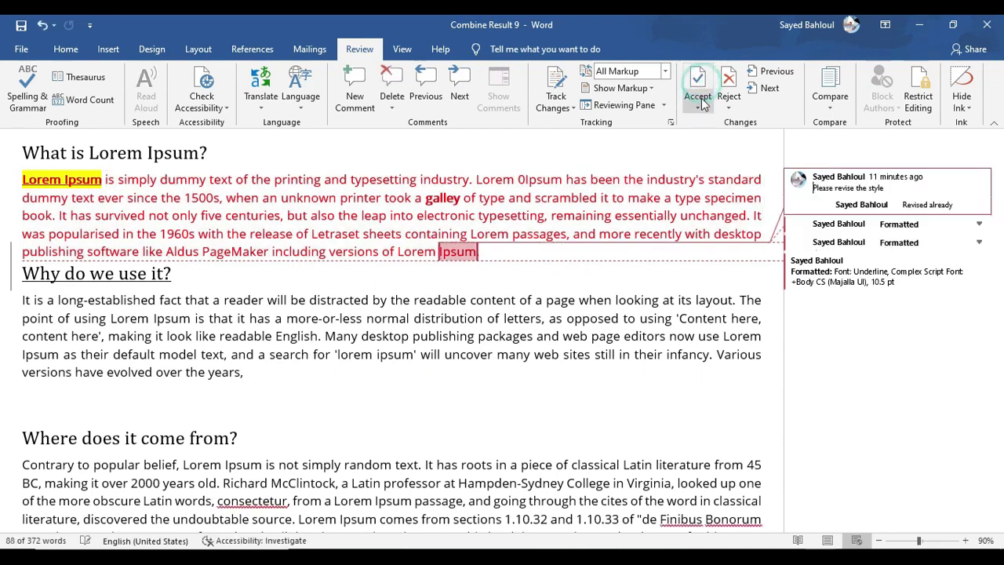
left_click(697, 82)
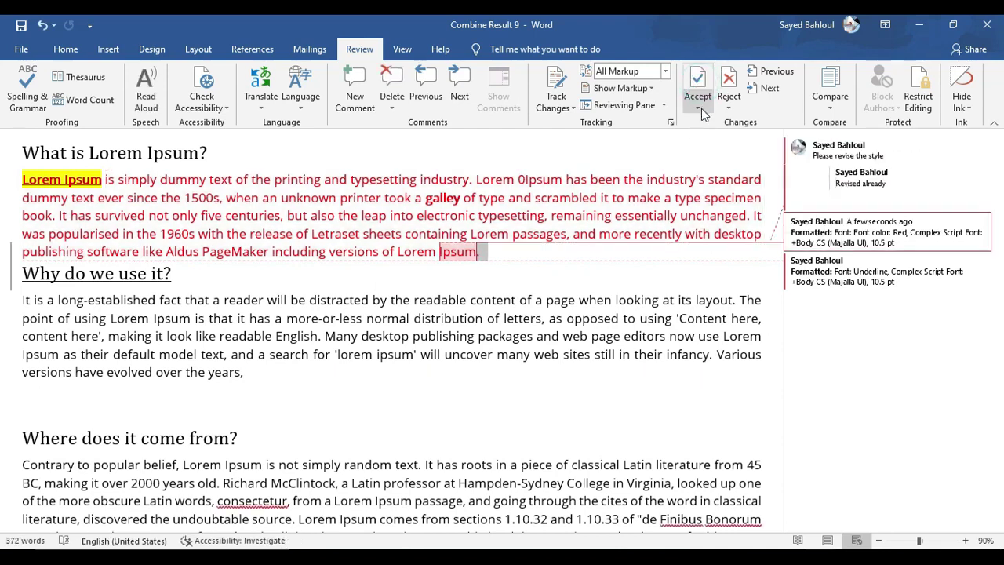
left_click(698, 105)
left_click(748, 194)
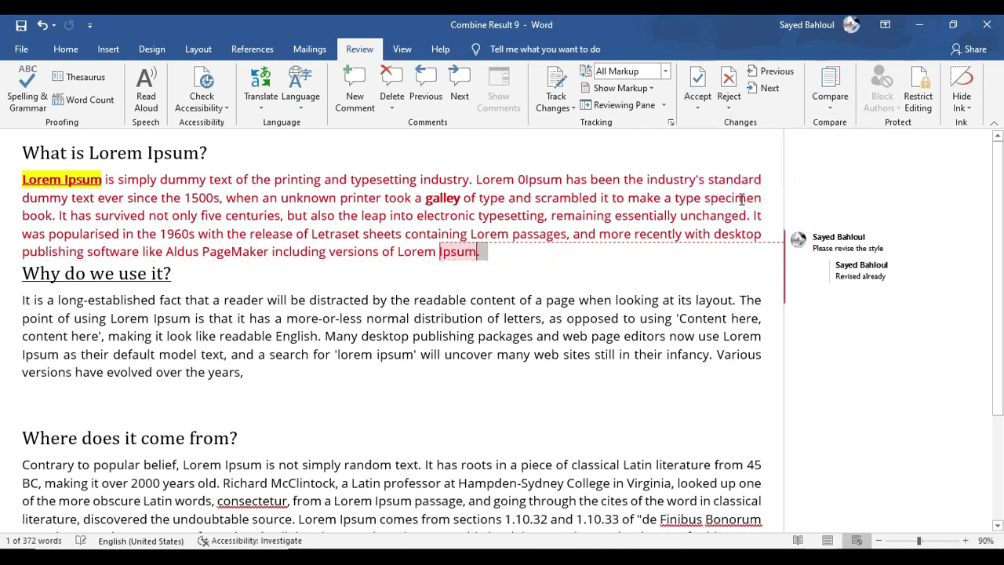
Step: Scroll through the cleaned document and briefly select the first paragraph and heading
left_click(502, 283)
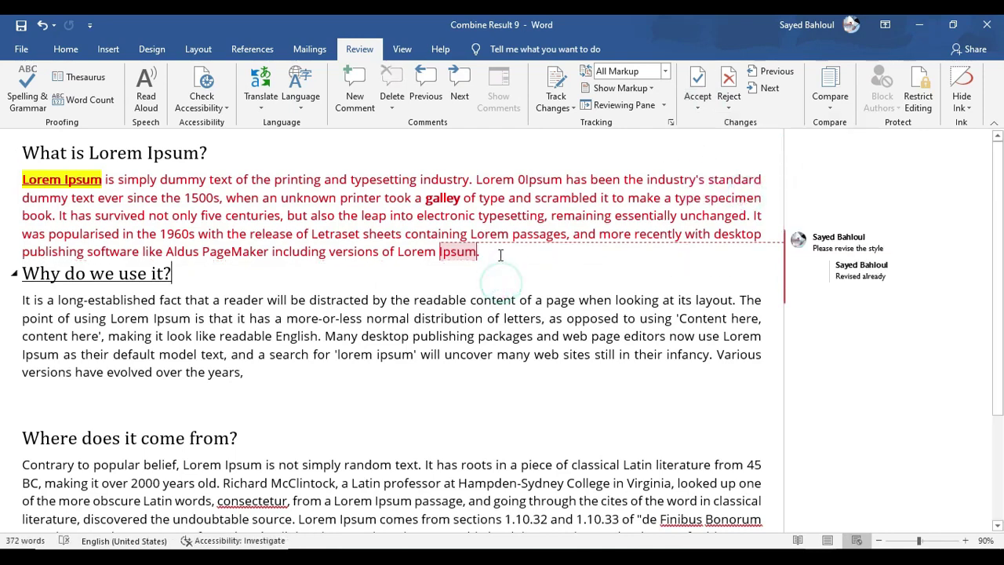
scroll(408, 308, "down", 1)
scroll(409, 308, "down", 1)
scroll(410, 307, "up", 2)
left_click_drag(225, 276, 58, 174)
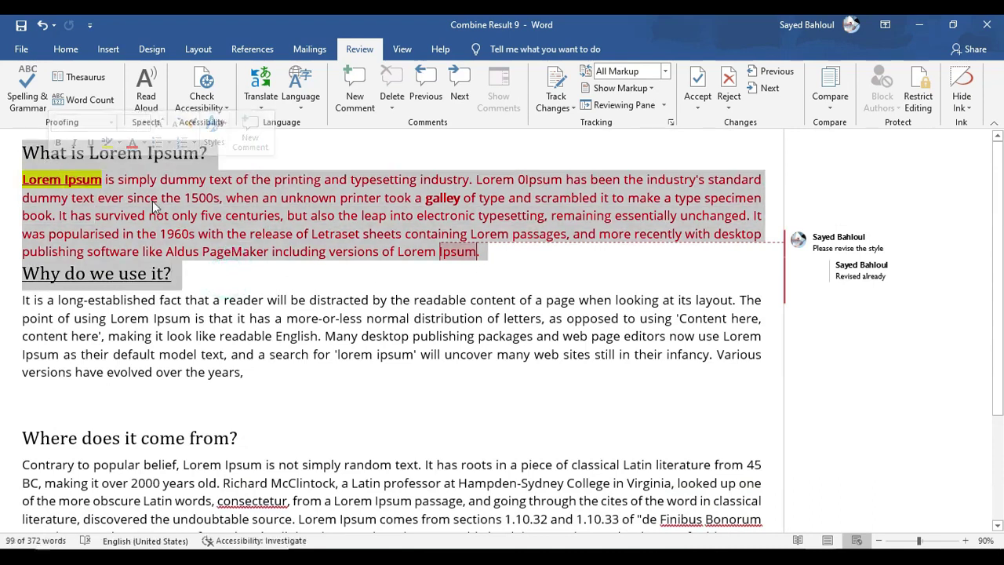
left_click(311, 299)
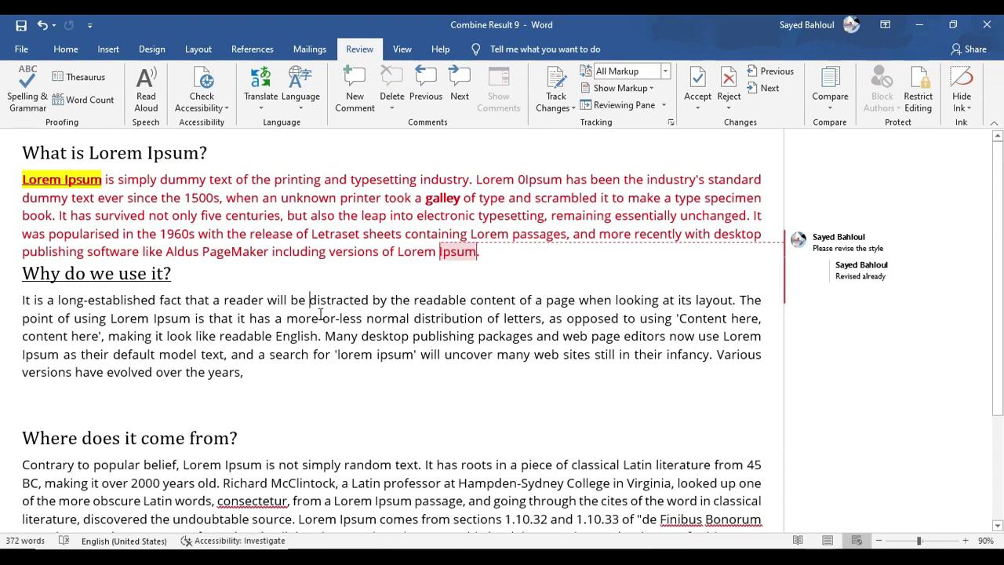
Step: Restrict editing to Filling in forms only, leaving formatting unrestricted, and start enforcing protection
left_click(926, 110)
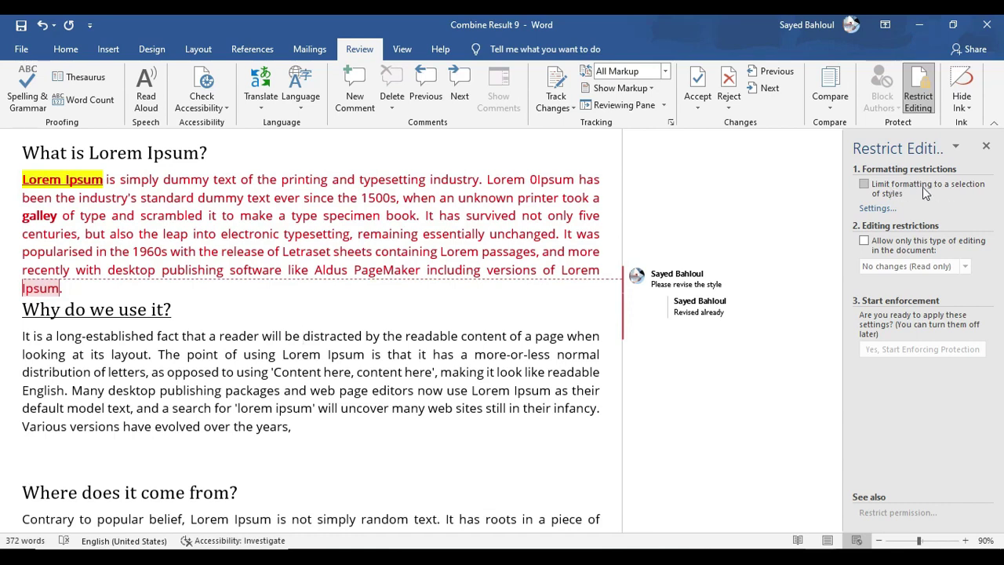
left_click(864, 186)
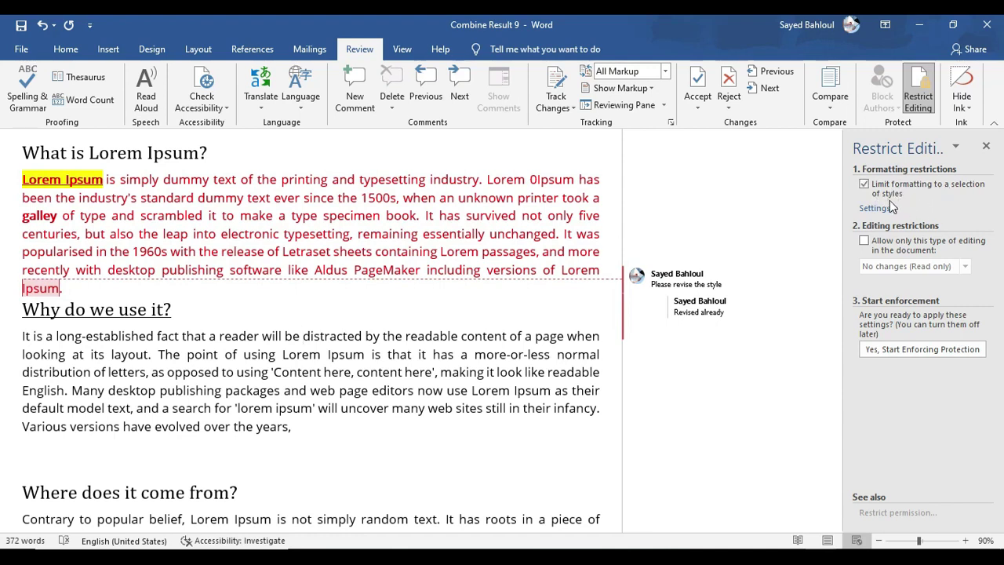
left_click(864, 184)
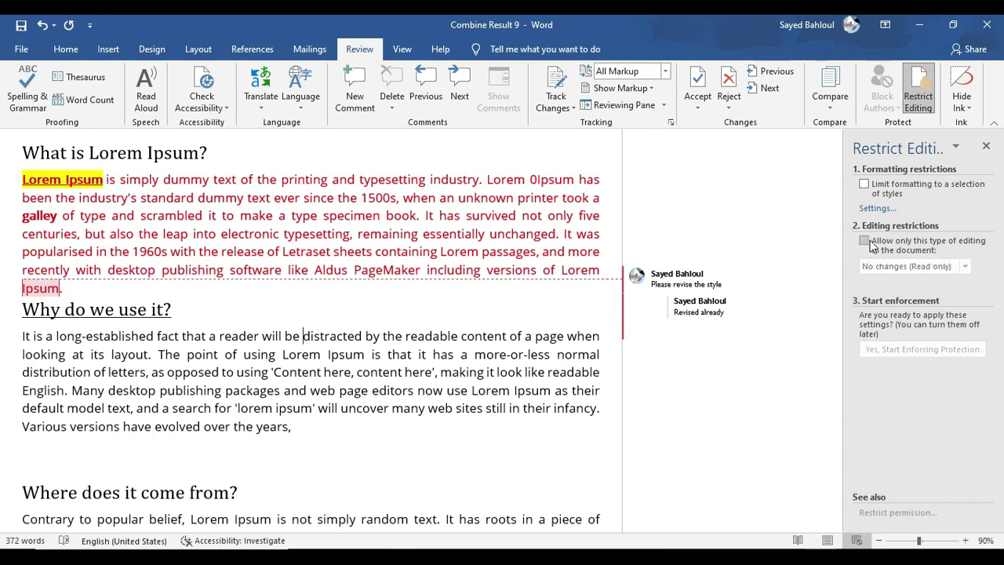
left_click(865, 242)
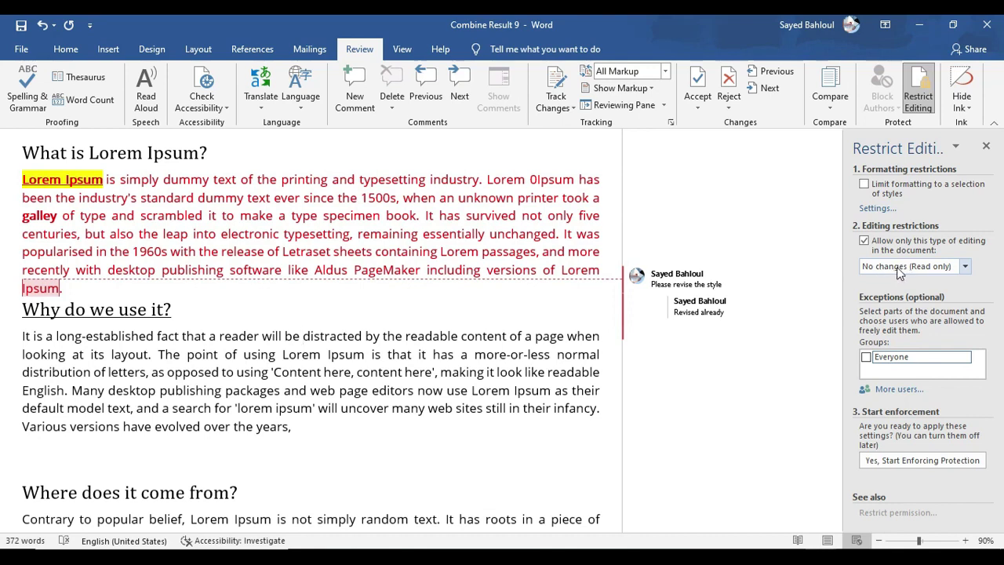
left_click(899, 270)
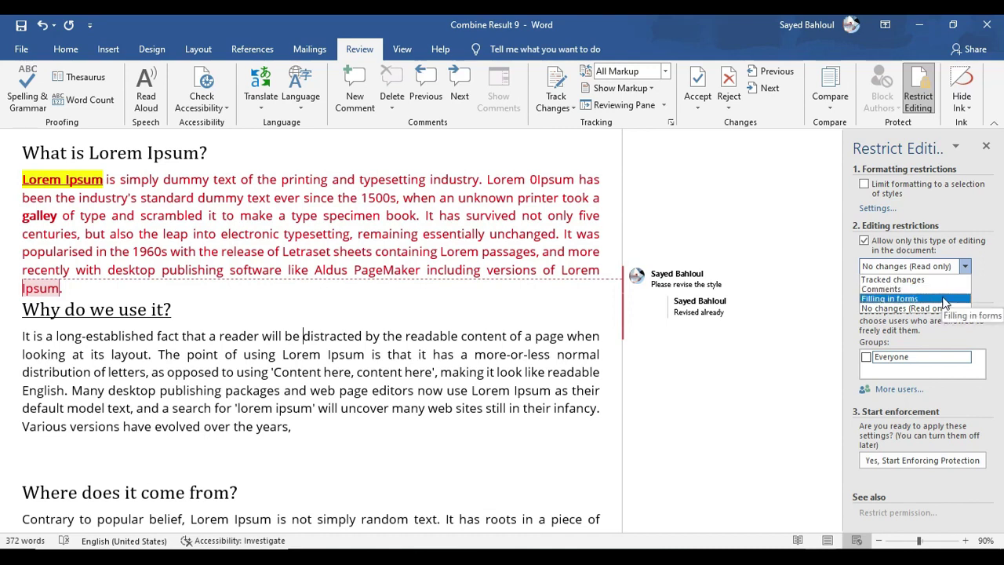
left_click(944, 301)
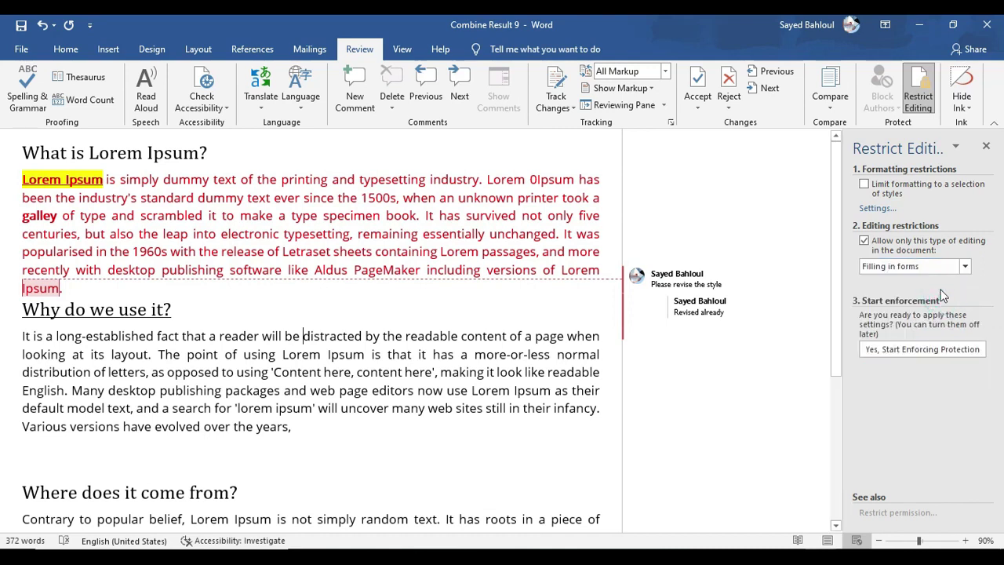
left_click(903, 271)
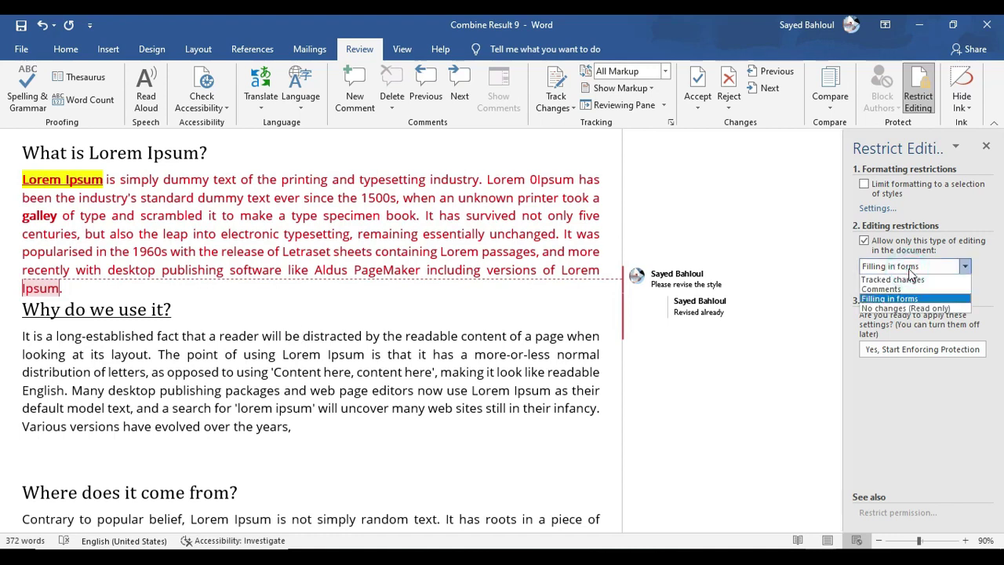
left_click(992, 274)
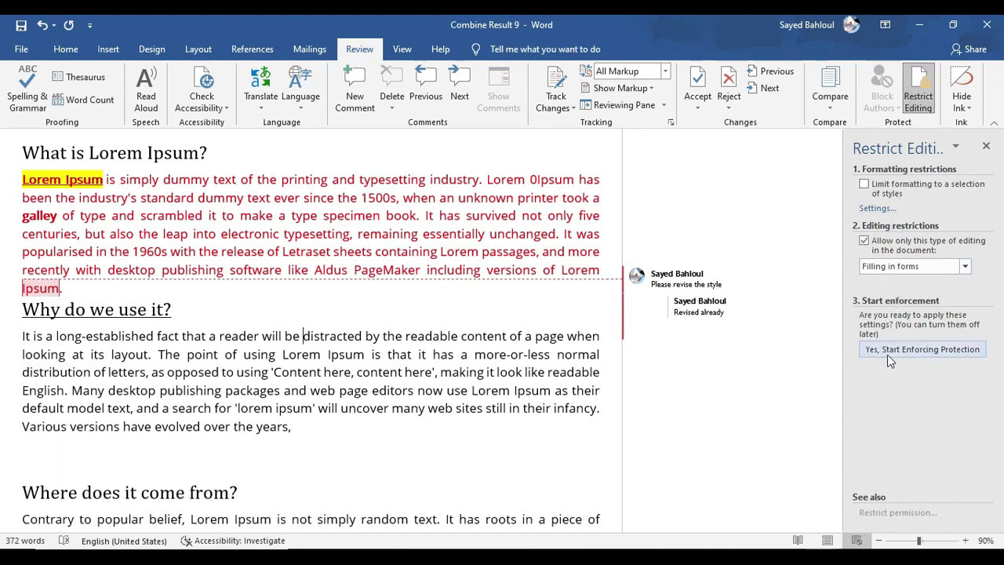
left_click(937, 352)
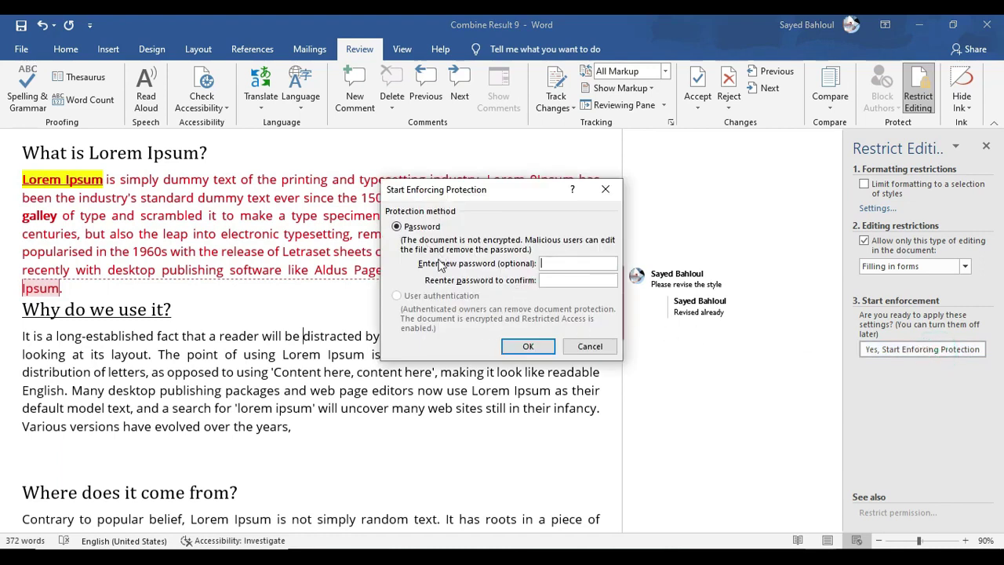
Step: Cancel the protection password prompt without a password and click into the first paragraph
left_click(590, 346)
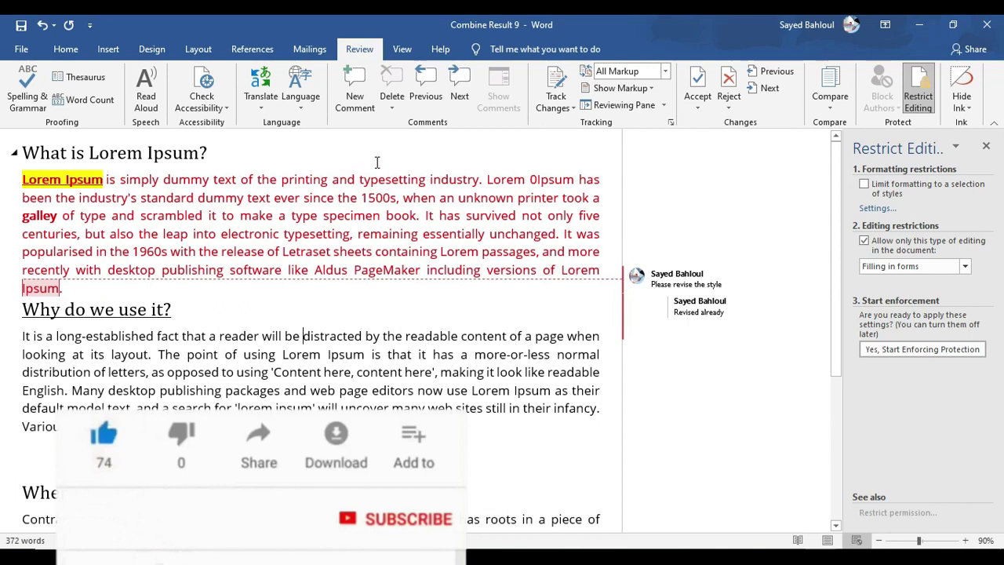
triple_click(427, 231)
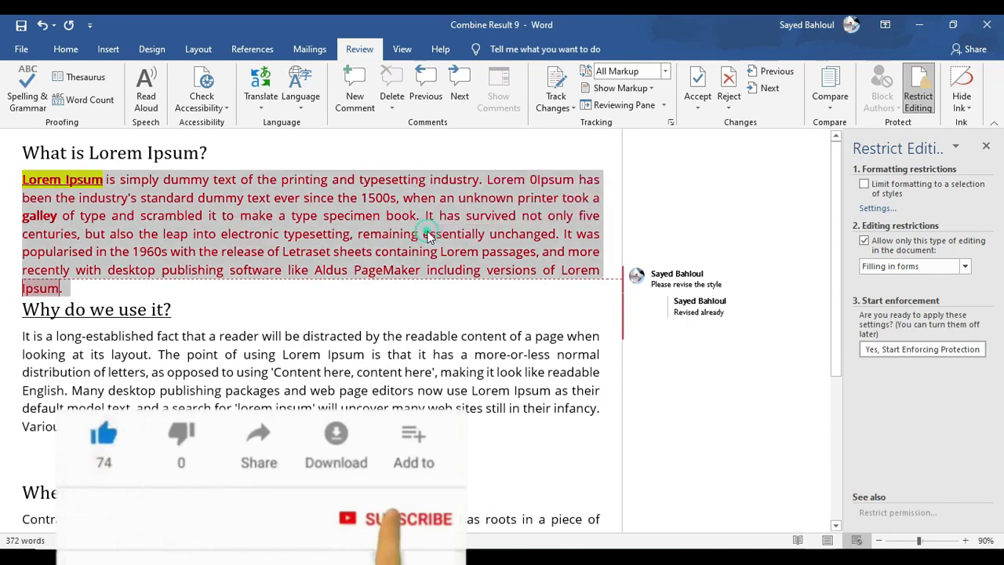
left_click(437, 243)
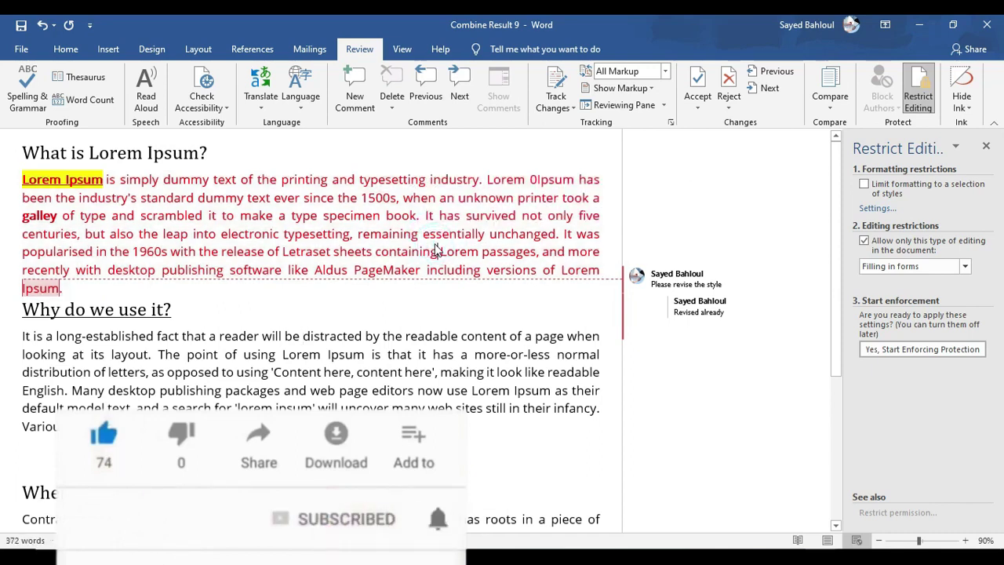